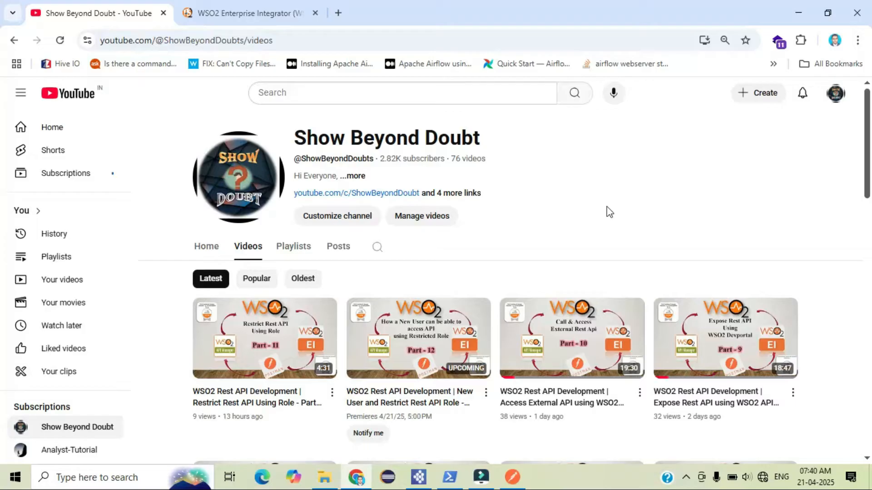
Switch to Integration Studio and create a new REST API named get_post with context /fetch in the api folder
{"action": "left_click", "coordinate": [413, 483]}
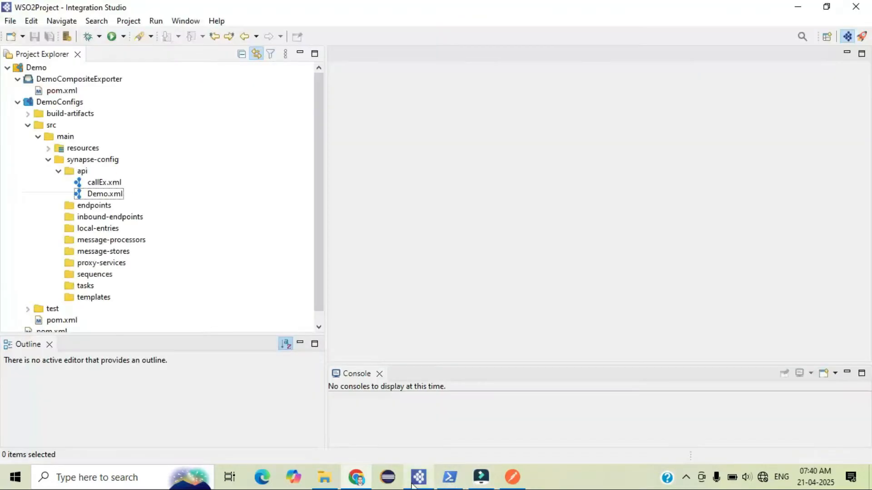
{"action": "left_click", "coordinate": [78, 172]}
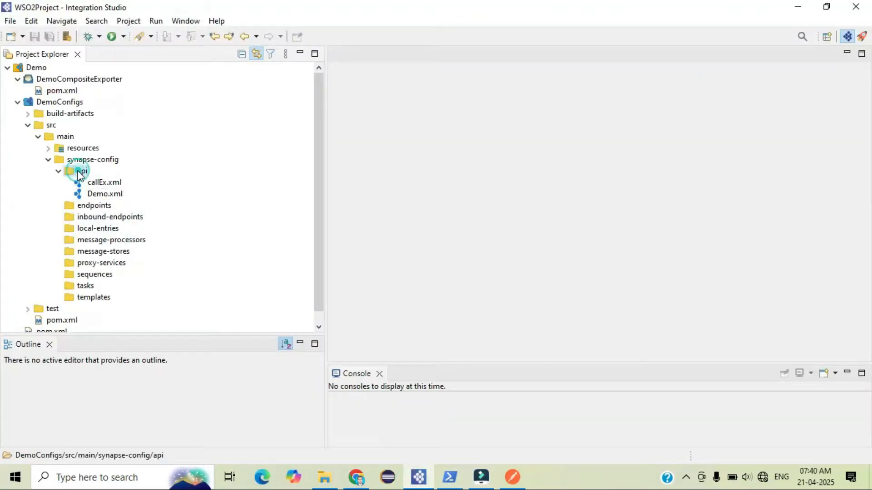
{"action": "right_click", "coordinate": [78, 172]}
{"action": "left_click", "coordinate": [266, 137]}
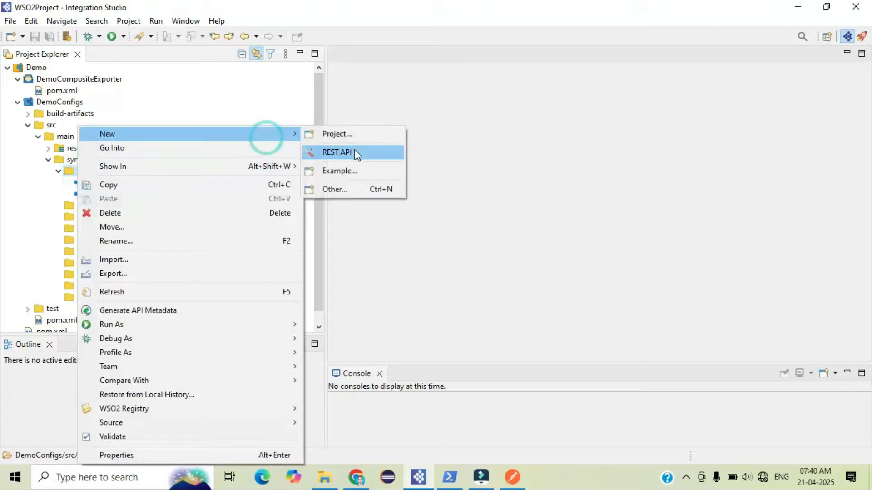
{"action": "left_click", "coordinate": [355, 153]}
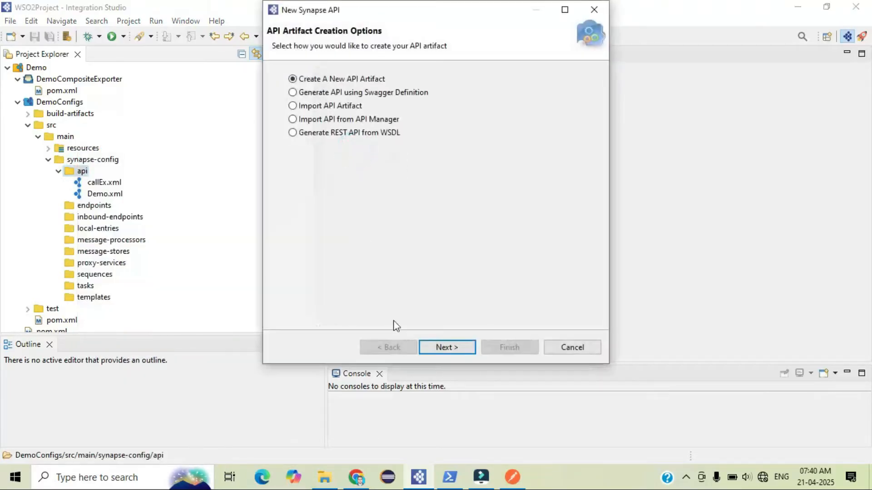
{"action": "left_click", "coordinate": [446, 347]}
{"action": "left_click", "coordinate": [403, 77]}
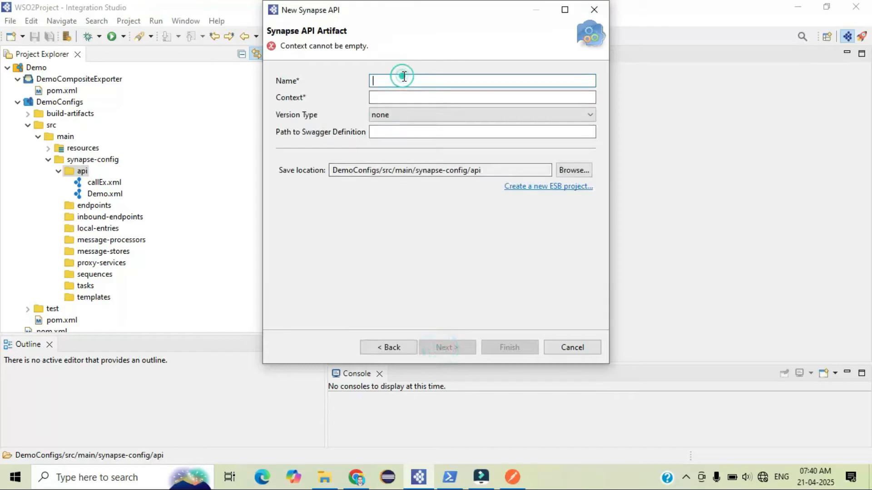
{"action": "type", "text": "get_post"}
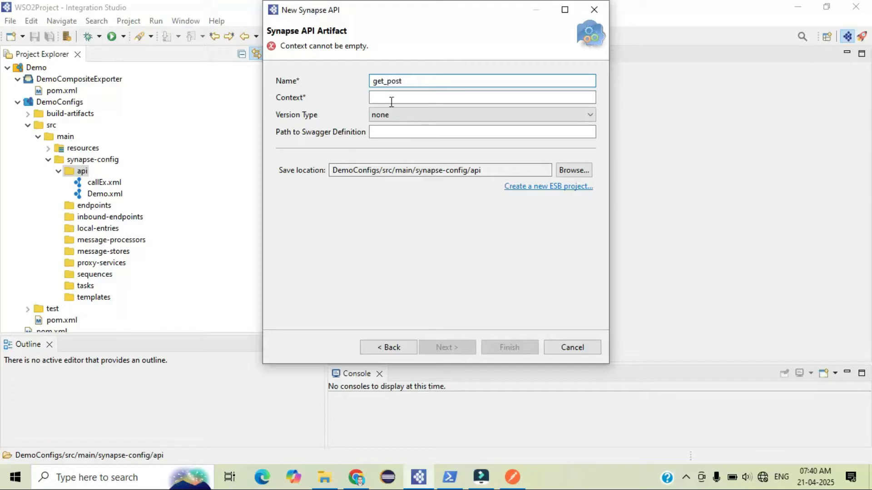
{"action": "left_click", "coordinate": [401, 94]}
{"action": "type", "text": "fetch"}
{"action": "left_click", "coordinate": [510, 345]}
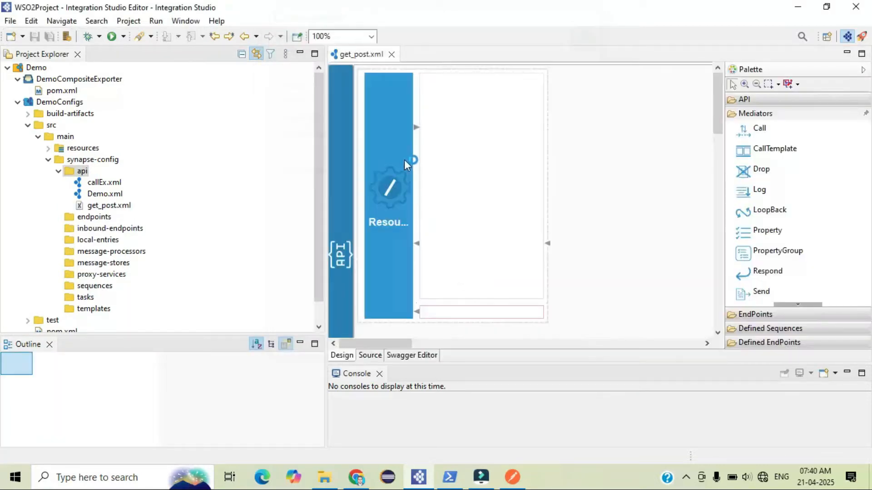
Widen the API editor area by narrowing the Project Explorer panel
{"action": "left_click_drag", "start_coordinate": [327, 154], "coordinate": [266, 152]}
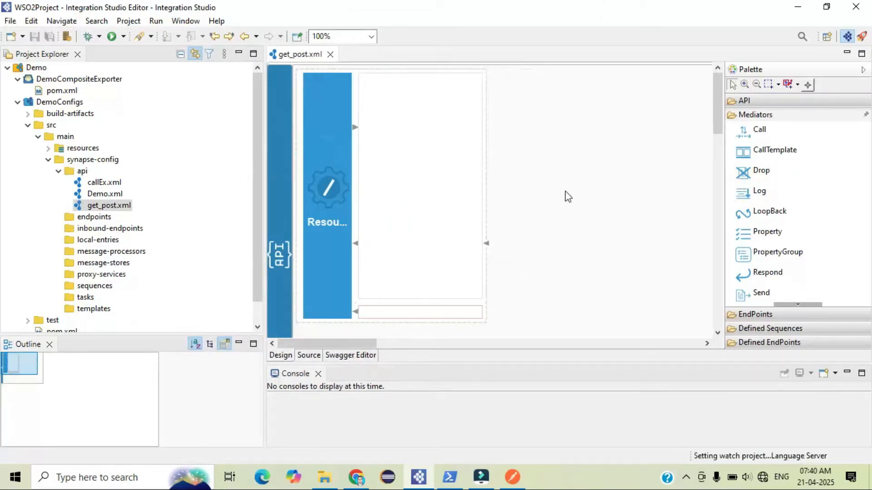
{"action": "scroll", "coordinate": [489, 274], "scroll_direction": "down", "scroll_amount": 3}
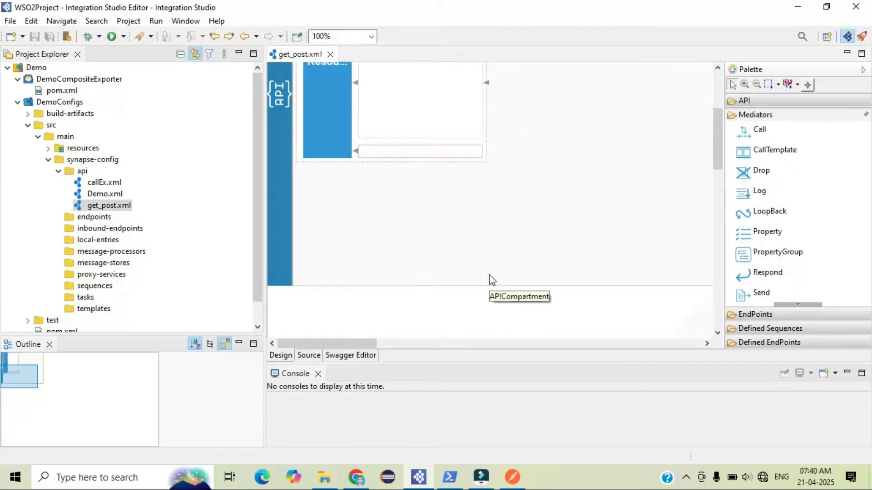
{"action": "scroll", "coordinate": [454, 170], "scroll_direction": "up", "scroll_amount": 3}
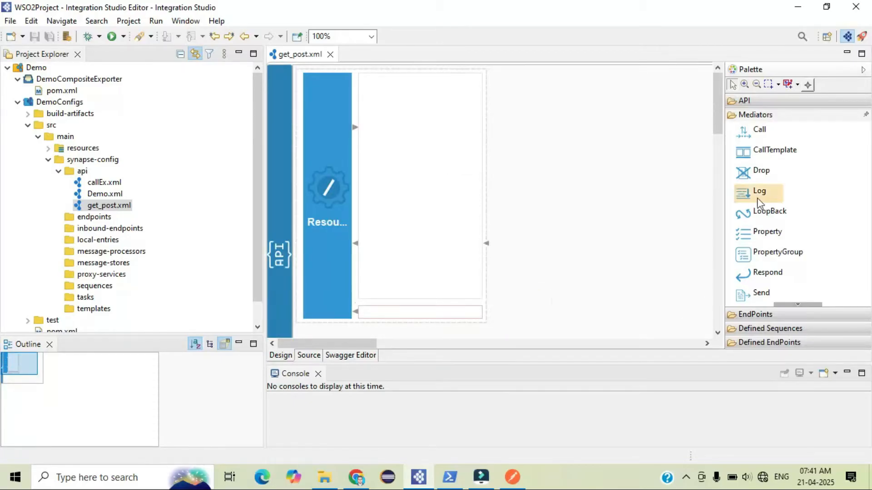
Review the generated API source XML and save the file
{"action": "left_click", "coordinate": [308, 356]}
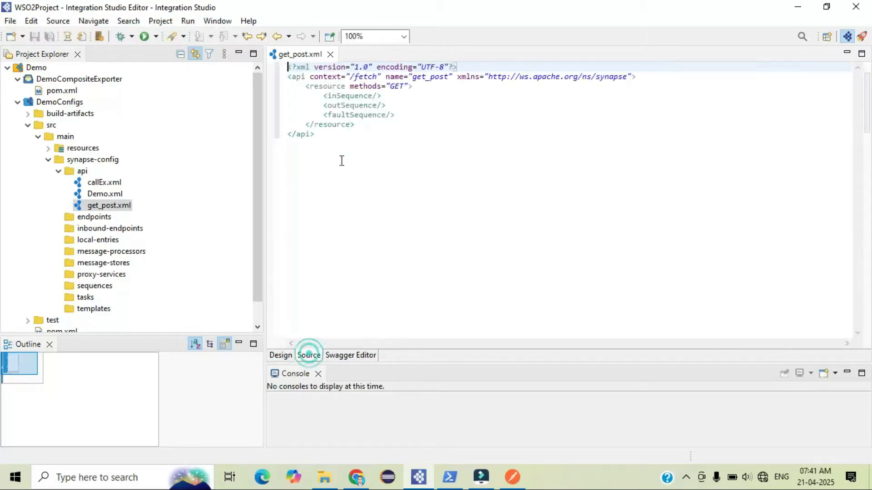
{"action": "left_click", "coordinate": [286, 356]}
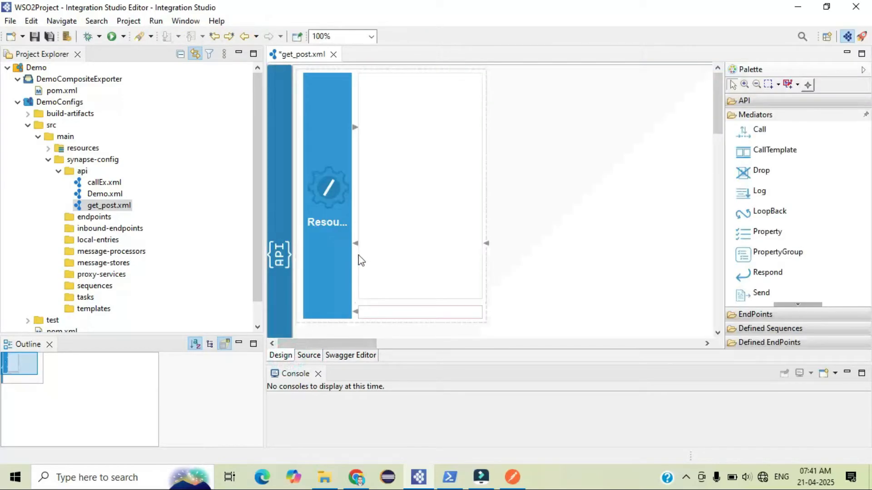
{"action": "key", "text": "ctrl+s"}
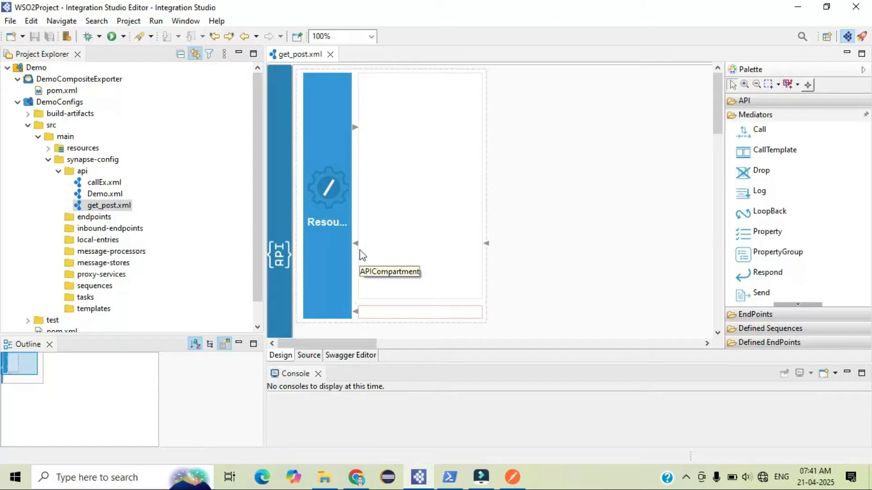
Open the API resource's properties and set its URL style to URI_TEMPLATE
{"action": "right_click", "coordinate": [328, 226]}
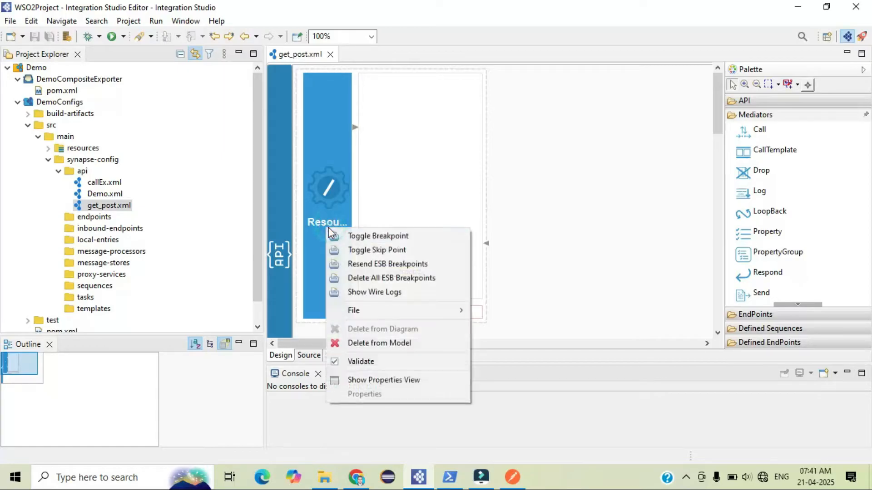
{"action": "left_click", "coordinate": [373, 380]}
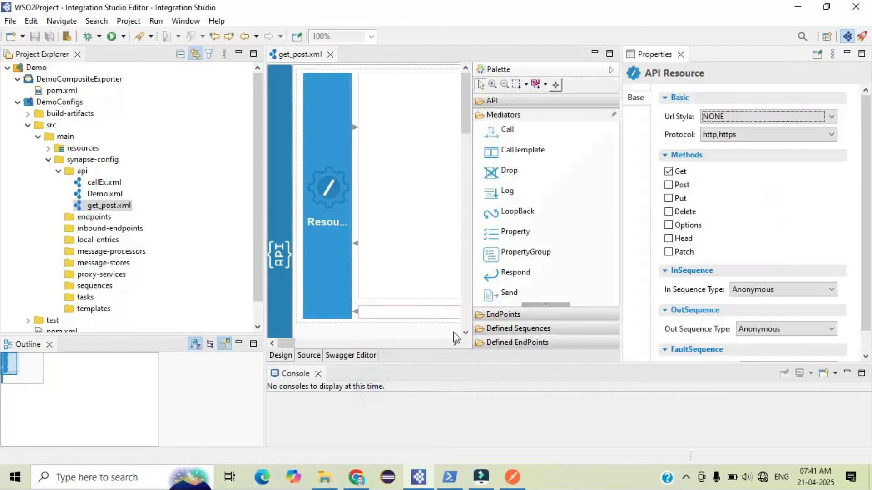
{"action": "left_click", "coordinate": [721, 117]}
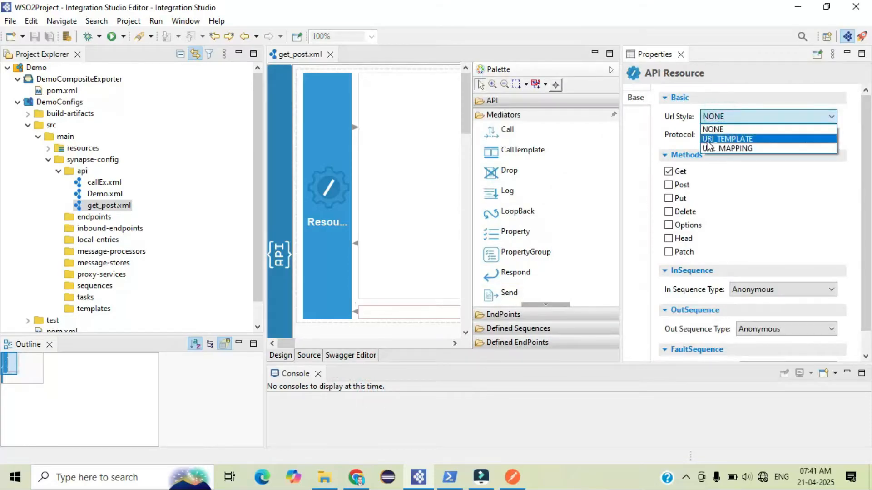
{"action": "left_click", "coordinate": [728, 140]}
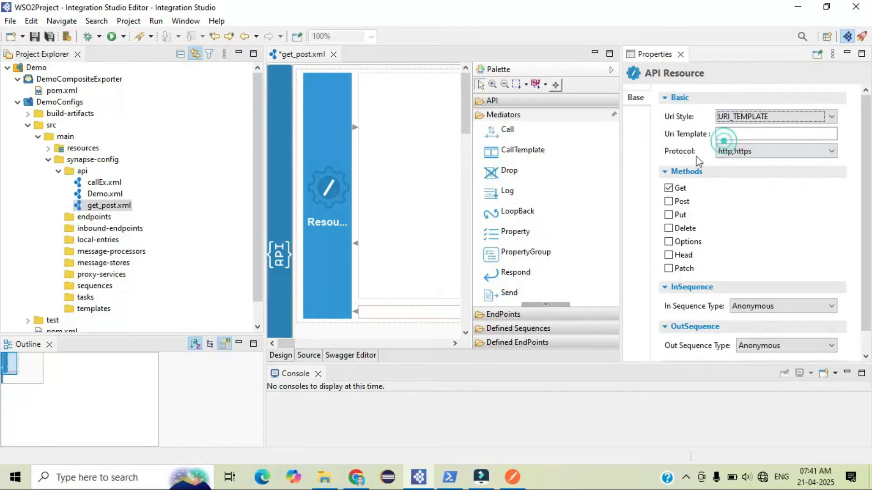
Set the resource's URI template to /{firstname} and save the API
{"action": "left_click", "coordinate": [729, 133]}
{"action": "type", "text": "/{fir"}
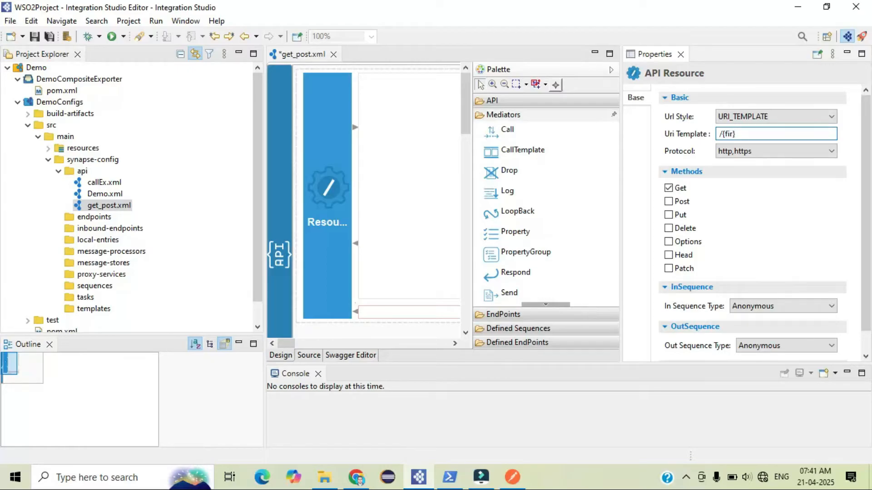
{"action": "type", "text": "name"}
{"action": "key", "text": "ctrl+s"}
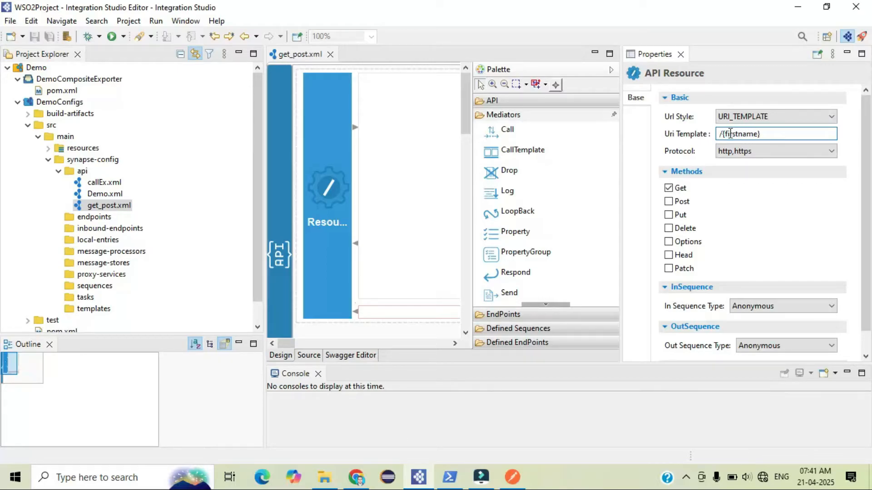
Close the properties view and examine the resource's uri-template attribute in the source XML
{"action": "double_click", "coordinate": [763, 134]}
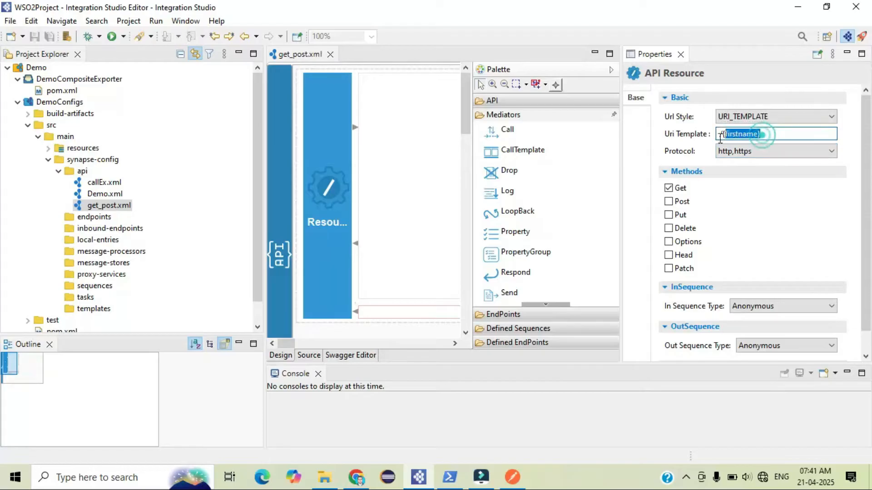
{"action": "left_click", "coordinate": [681, 54]}
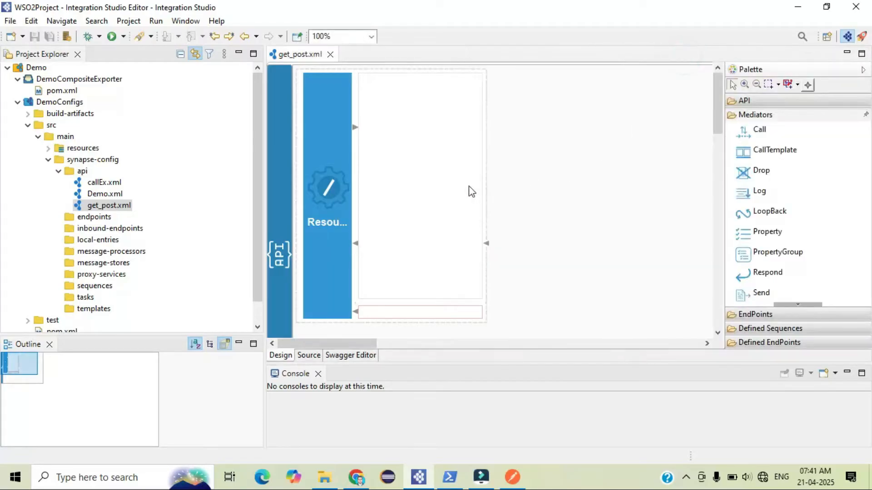
{"action": "left_click", "coordinate": [309, 355]}
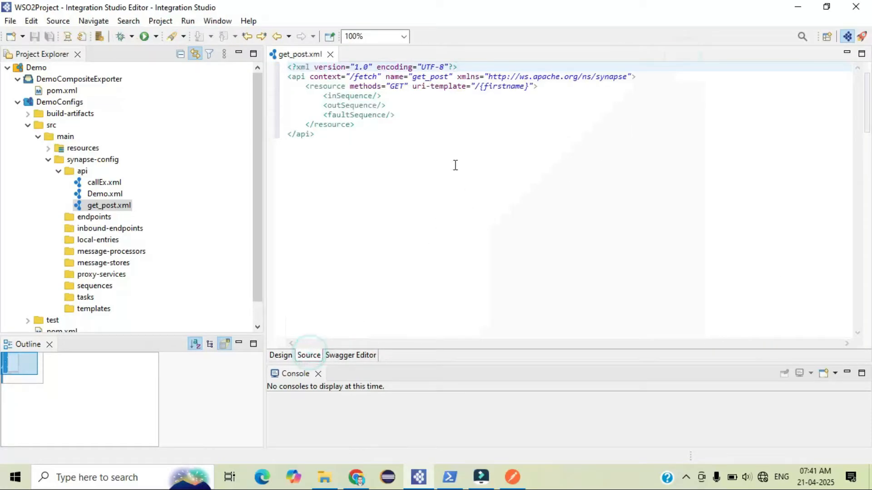
{"action": "left_click_drag", "start_coordinate": [413, 86], "coordinate": [531, 86]}
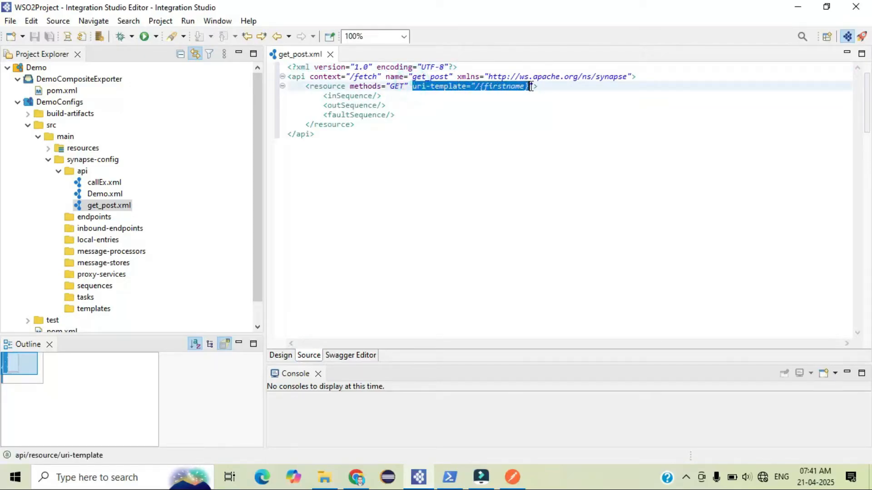
{"action": "left_click", "coordinate": [531, 86]}
{"action": "left_click", "coordinate": [283, 356]}
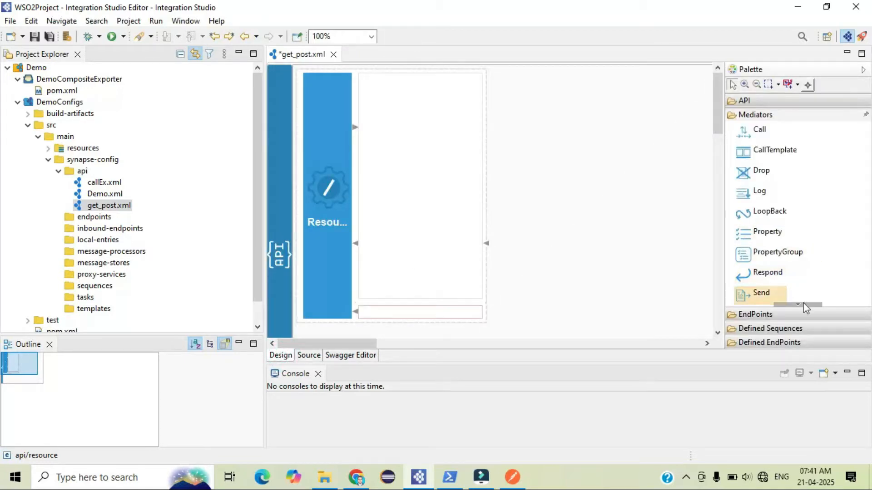
Add a PayloadFactory mediator to the resource's in sequence
{"action": "left_click", "coordinate": [803, 303]}
{"action": "left_click", "coordinate": [802, 303]}
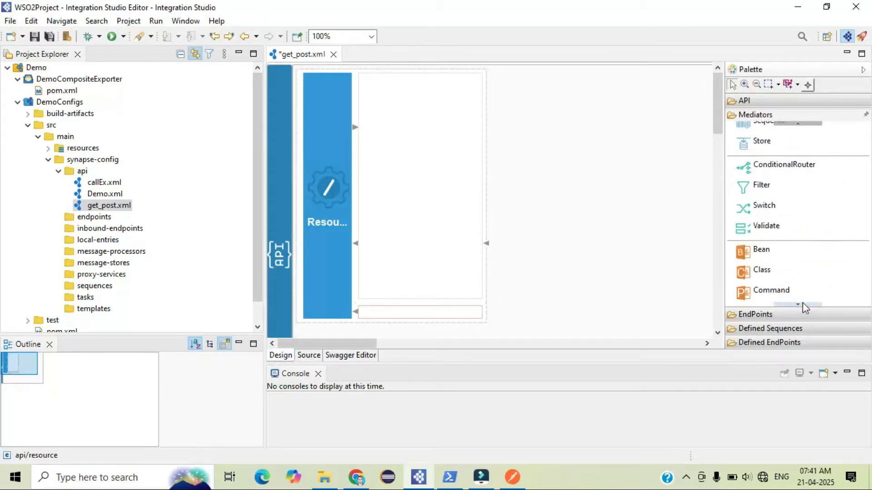
{"action": "left_click_drag", "start_coordinate": [775, 271], "coordinate": [398, 130]}
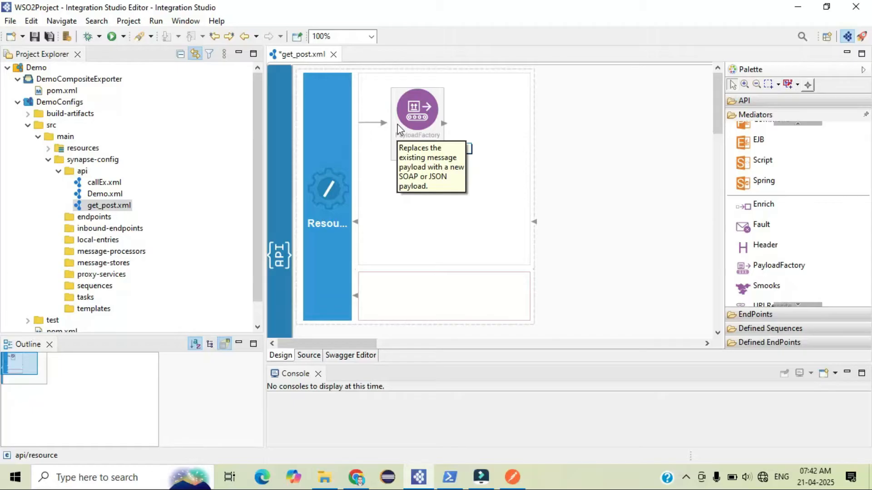
Open the PayloadFactory mediator's properties and set its media type to json
{"action": "right_click", "coordinate": [397, 130]}
{"action": "left_click", "coordinate": [465, 290]}
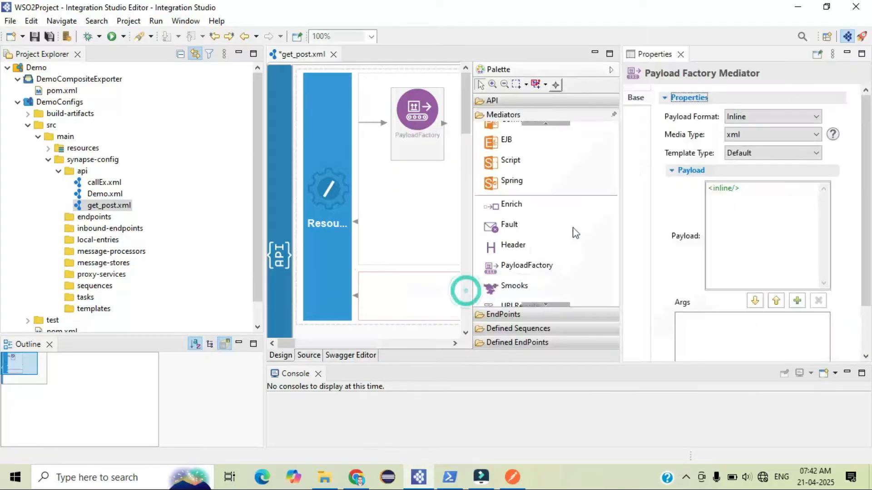
{"action": "left_click", "coordinate": [772, 134]}
{"action": "left_click", "coordinate": [744, 164]}
Replace the inline payload with a JSON object whose FullName field holds $1 followed by a surname
{"action": "scroll", "coordinate": [740, 160], "scroll_direction": "down", "scroll_amount": 1}
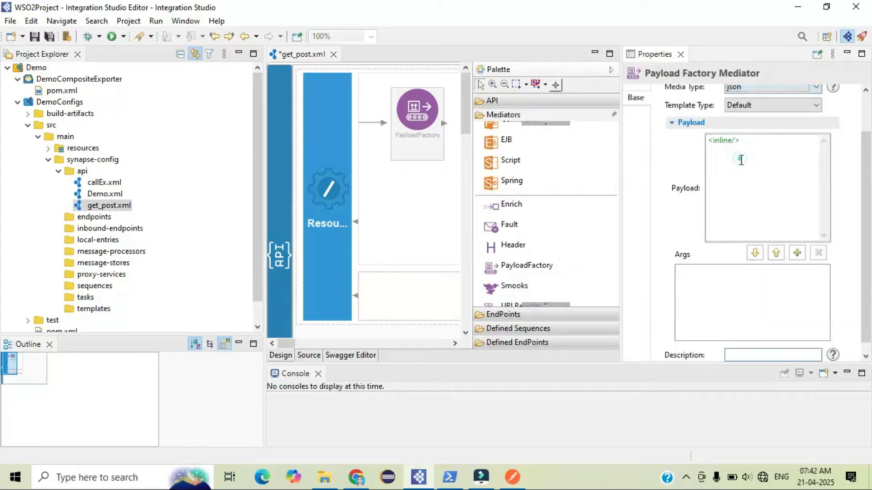
{"action": "left_click_drag", "start_coordinate": [743, 140], "coordinate": [689, 142]}
{"action": "key", "text": "BackSpace"}
{"action": "type", "text": "{}"}
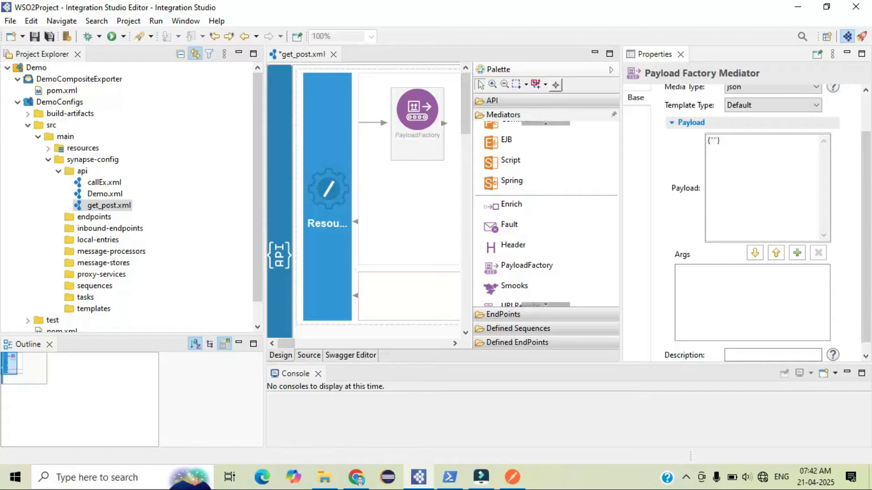
{"action": "type", "text": "\"FullName"}
{"action": "type", "text": "\":\"$1"}
{"action": "left_click_drag", "start_coordinate": [860, 187], "coordinate": [865, 161]}
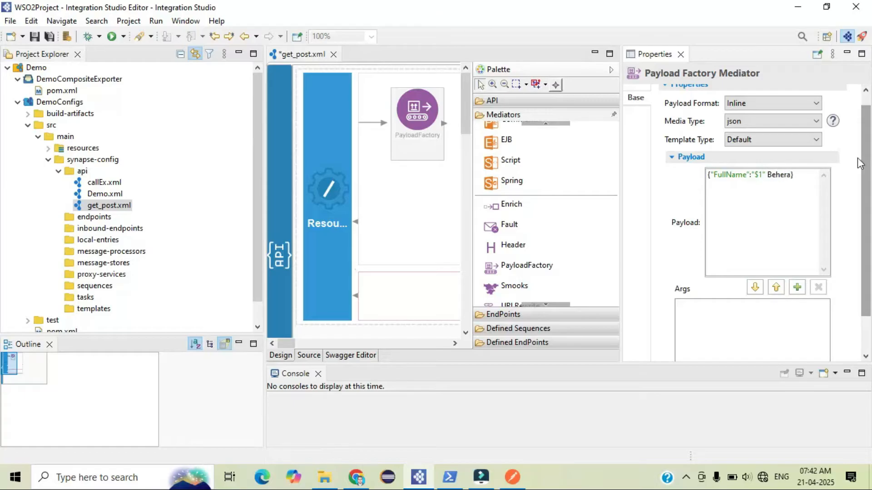
Fix the payload text so the FullName value reads $1 plus the surname inside closing quotes
{"action": "left_click", "coordinate": [781, 204]}
{"action": "left_click", "coordinate": [760, 177]}
{"action": "type", "text": "1"}
{"action": "left_click", "coordinate": [768, 174]}
{"action": "key", "text": "BackSpace"}
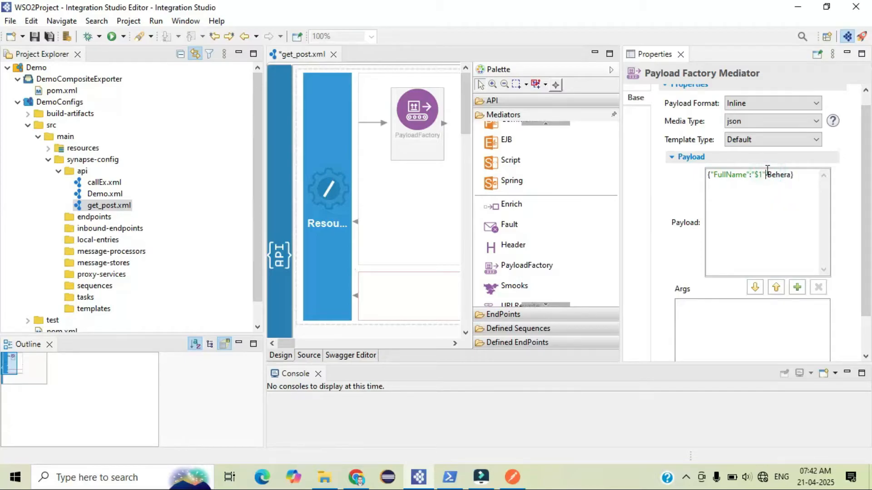
{"action": "key", "text": "BackSpace"}
{"action": "left_click", "coordinate": [790, 173]}
{"action": "type", "text": "\""}
Add a payload argument and switch its argument type to Expression
{"action": "left_click", "coordinate": [798, 287]}
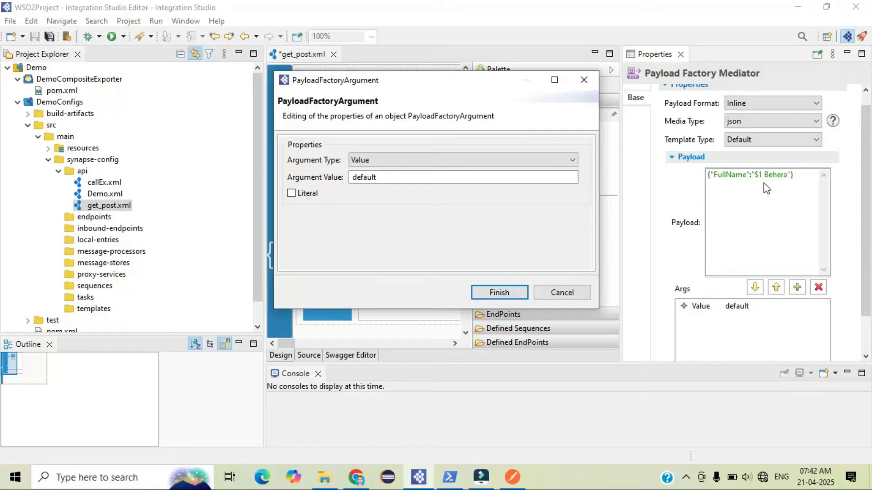
{"action": "left_click", "coordinate": [432, 159]}
{"action": "left_click", "coordinate": [388, 183]}
{"action": "left_click", "coordinate": [390, 175]}
Set the argument's expression to get-property('uri.var.firstname') and finish adding the payload argument
{"action": "left_click", "coordinate": [167, 43]}
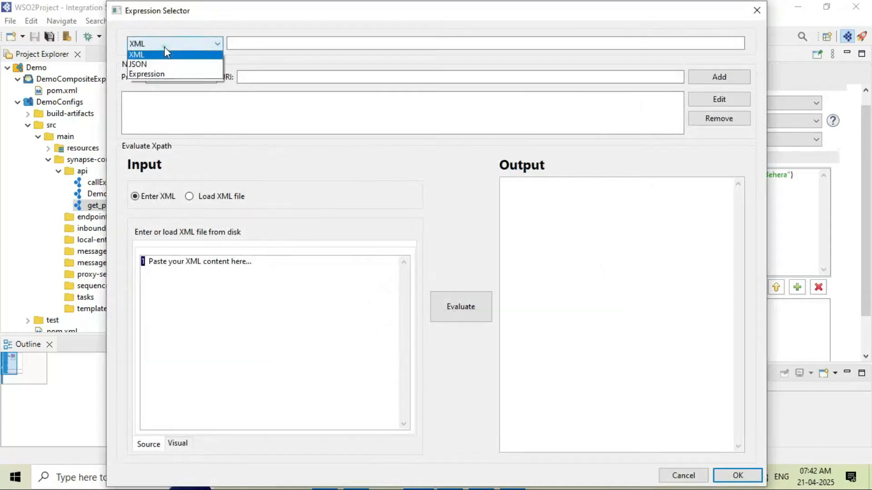
{"action": "left_click", "coordinate": [165, 73]}
{"action": "left_click", "coordinate": [230, 49]}
{"action": "type", "text": "get-property('url"}
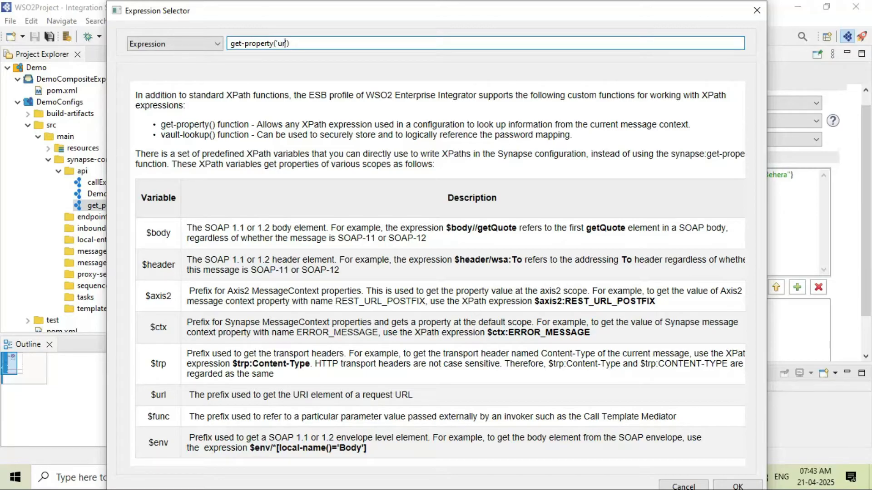
{"action": "type", "text": "var.firstnam"}
{"action": "left_click_drag", "start_coordinate": [283, 13], "coordinate": [355, 52]}
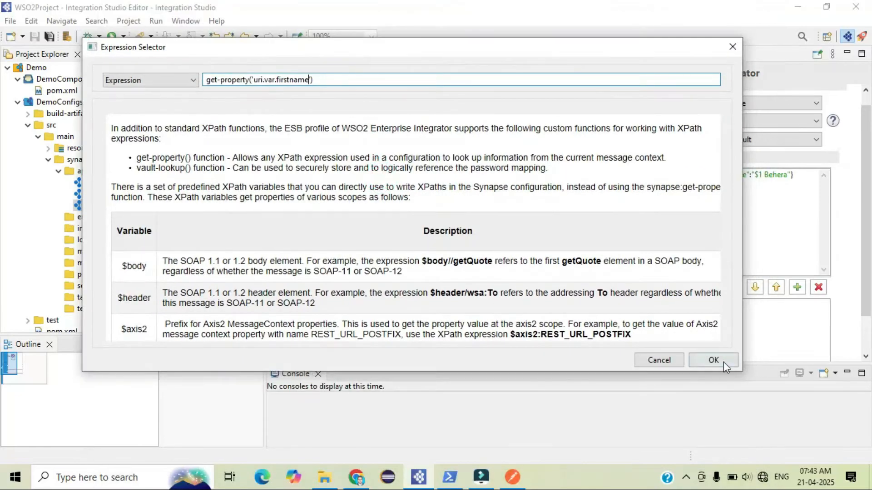
{"action": "left_click", "coordinate": [723, 361]}
{"action": "left_click", "coordinate": [509, 293]}
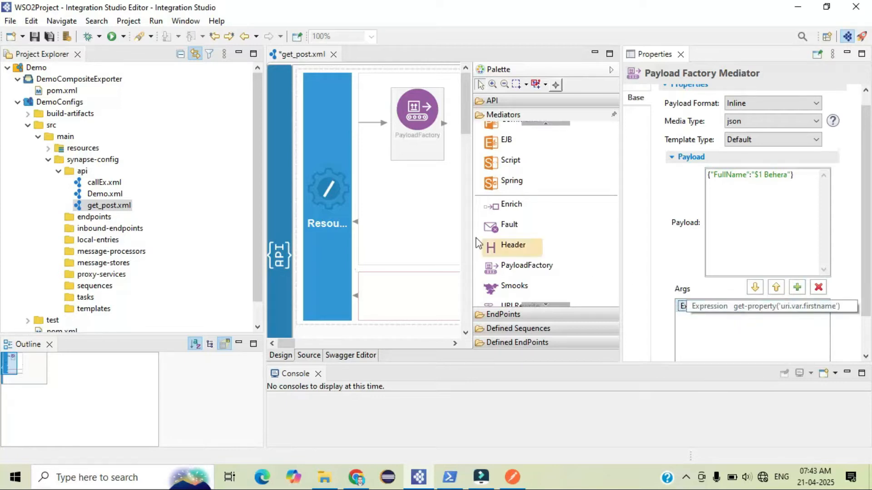
Save get_post.xml and inspect its source for the uri-template, the argument expression and the $1 placeholder
{"action": "key", "text": "ctrl+s"}
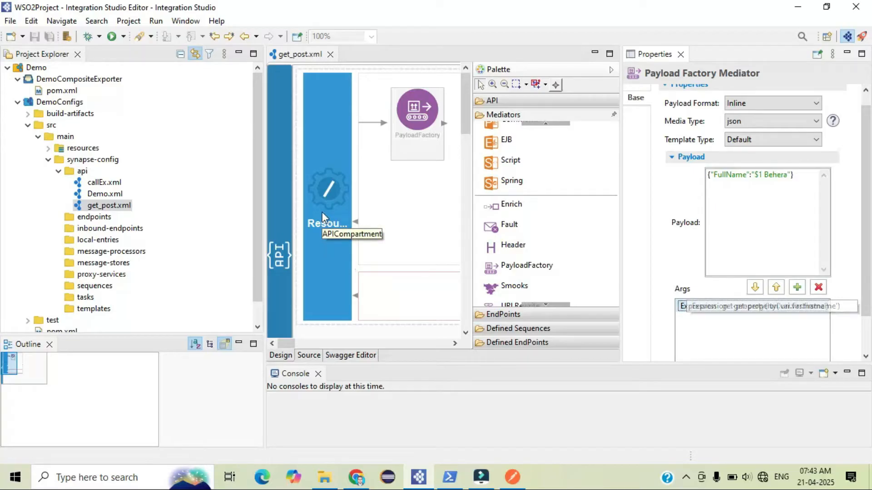
{"action": "left_click", "coordinate": [309, 355]}
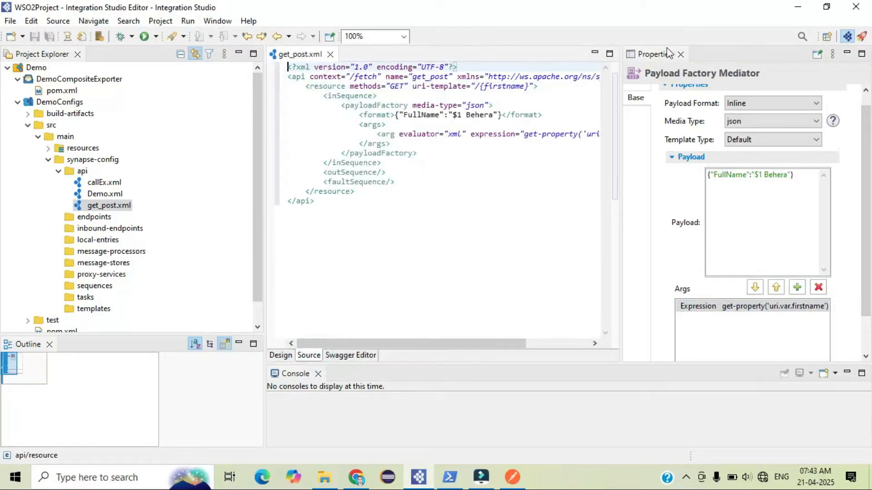
{"action": "left_click", "coordinate": [680, 54]}
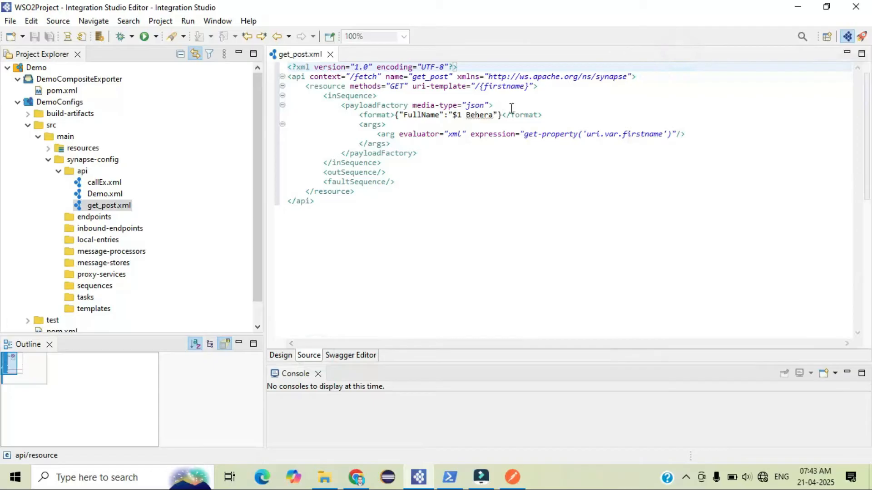
{"action": "double_click", "coordinate": [523, 86]}
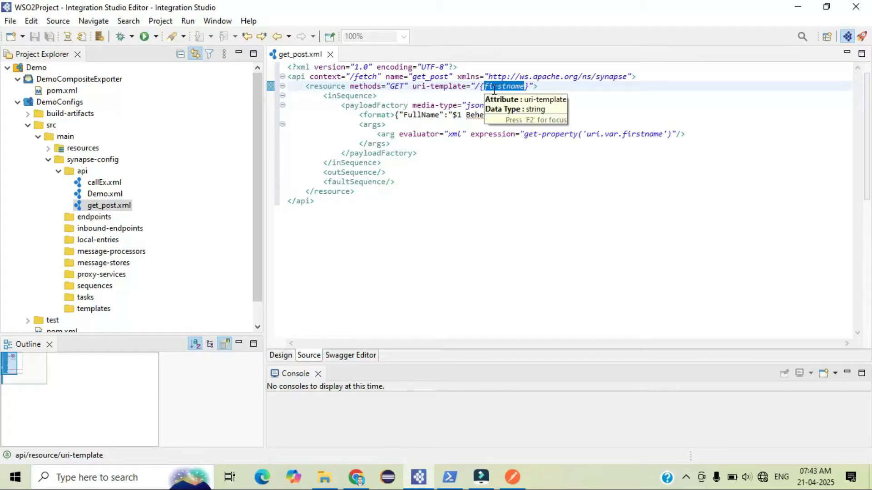
{"action": "double_click", "coordinate": [640, 134]}
{"action": "left_click", "coordinate": [641, 135]}
{"action": "left_click", "coordinate": [639, 136]}
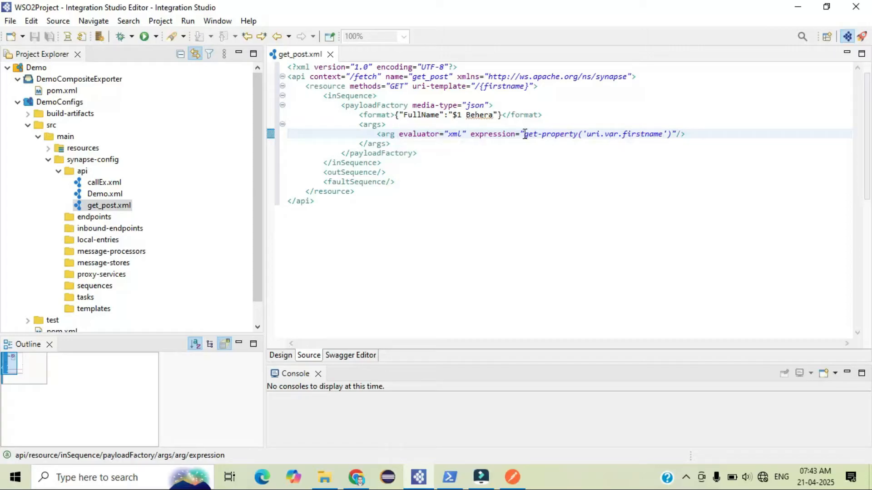
{"action": "double_click", "coordinate": [460, 114]}
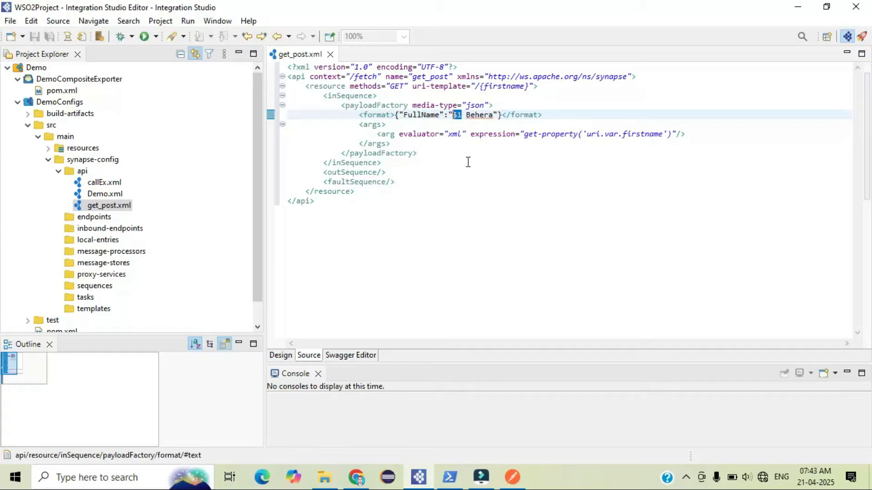
Export the DemoCompositeExporter composite project as a CAR named get_post containing only the get_post API artifact
{"action": "left_click", "coordinate": [91, 80]}
{"action": "right_click", "coordinate": [91, 79]}
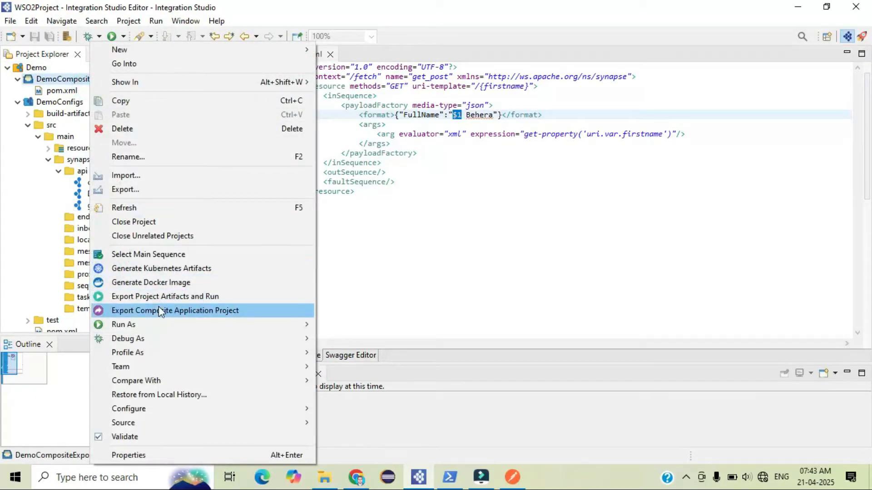
{"action": "left_click", "coordinate": [159, 310]}
{"action": "double_click", "coordinate": [325, 75]}
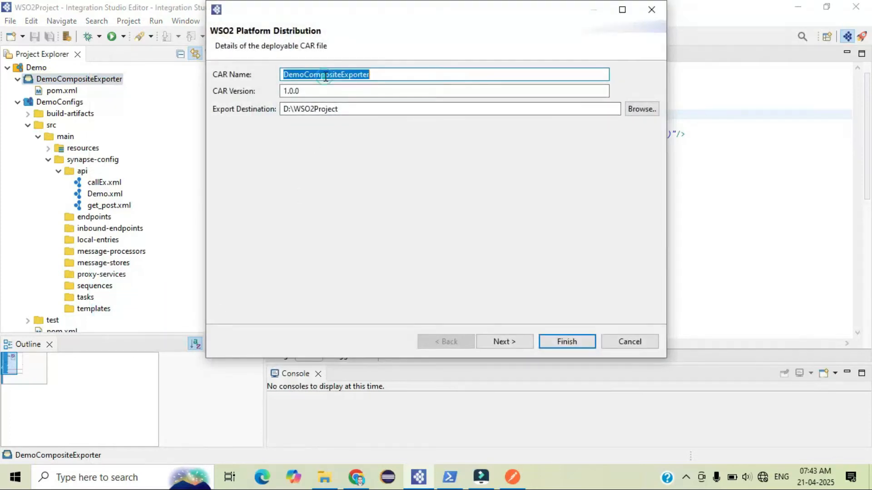
{"action": "type", "text": "get_post"}
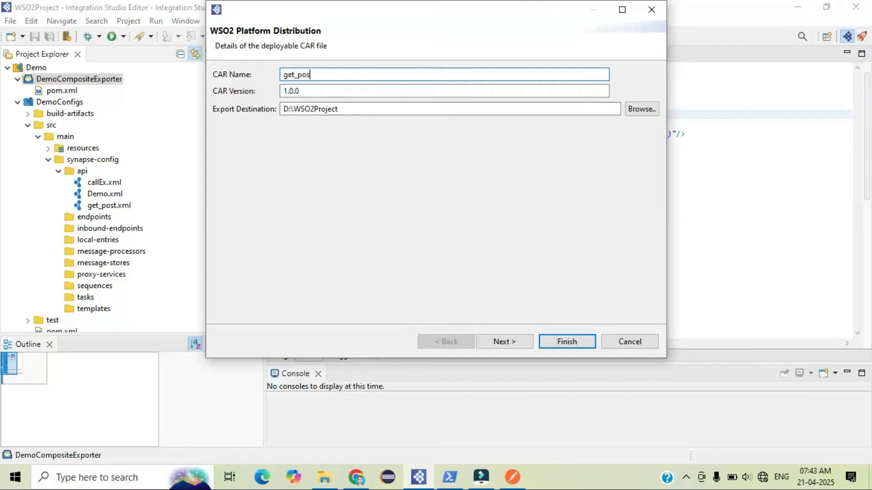
{"action": "left_click", "coordinate": [502, 343]}
{"action": "left_click", "coordinate": [220, 116]}
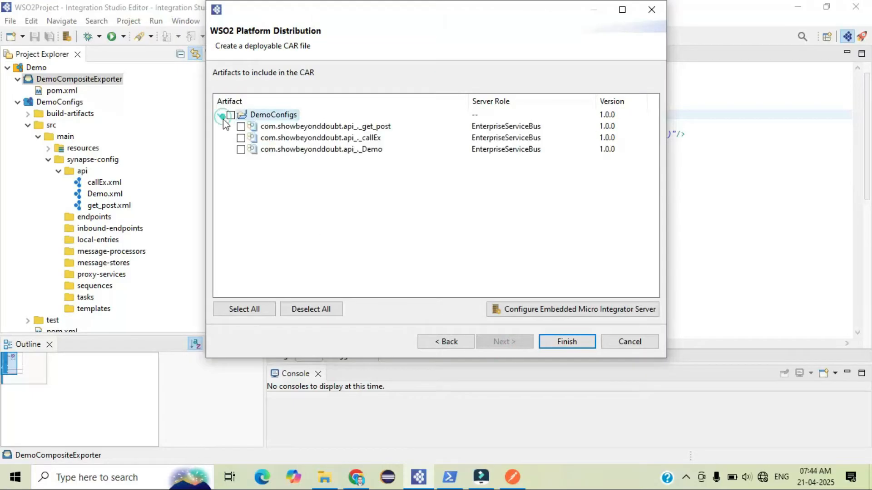
{"action": "left_click", "coordinate": [566, 345]}
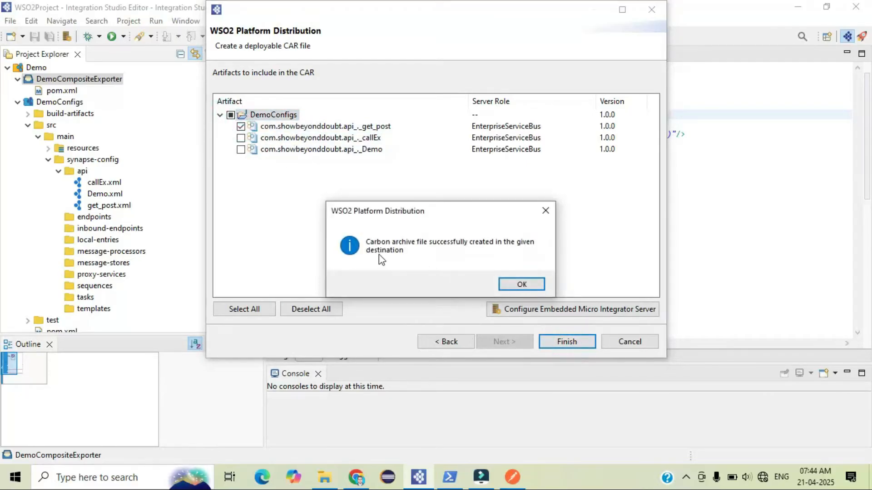
{"action": "left_click", "coordinate": [521, 284]}
Upload get_post_1.0.0.car from the WSO2Project folder as a new Carbon Application in the Enterprise Integrator console
{"action": "left_click", "coordinate": [324, 477]}
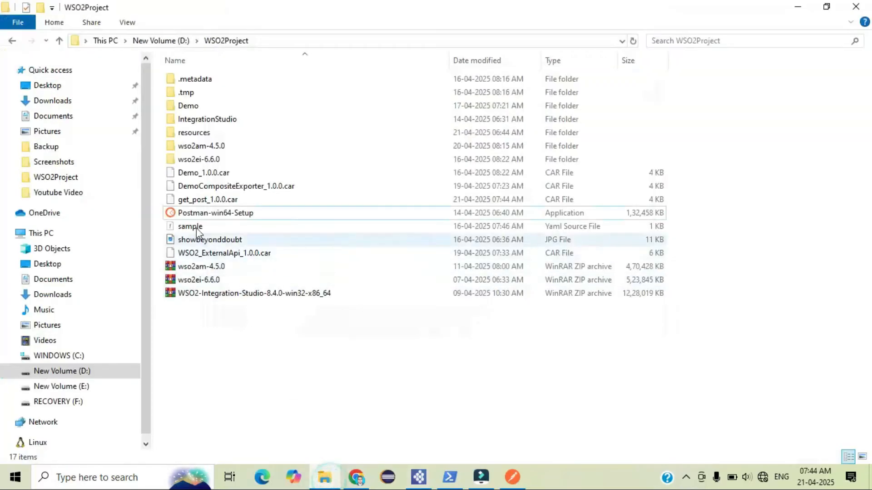
{"action": "left_click", "coordinate": [231, 199]}
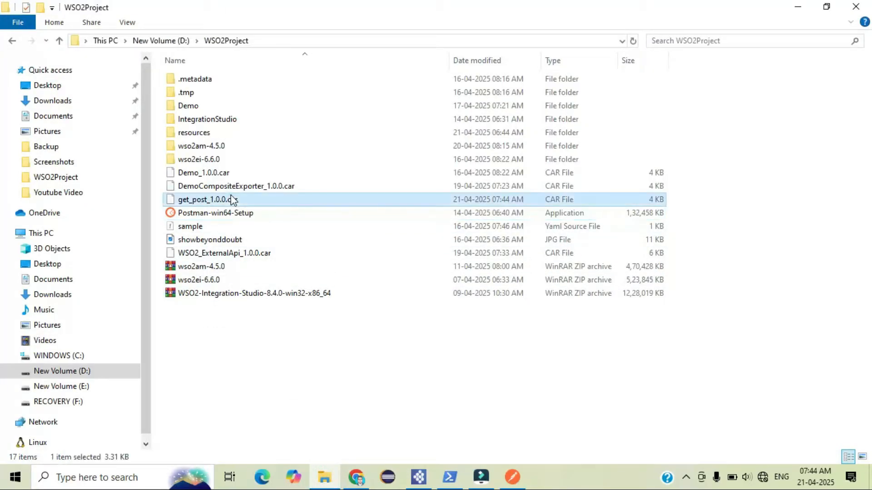
{"action": "left_click", "coordinate": [357, 474]}
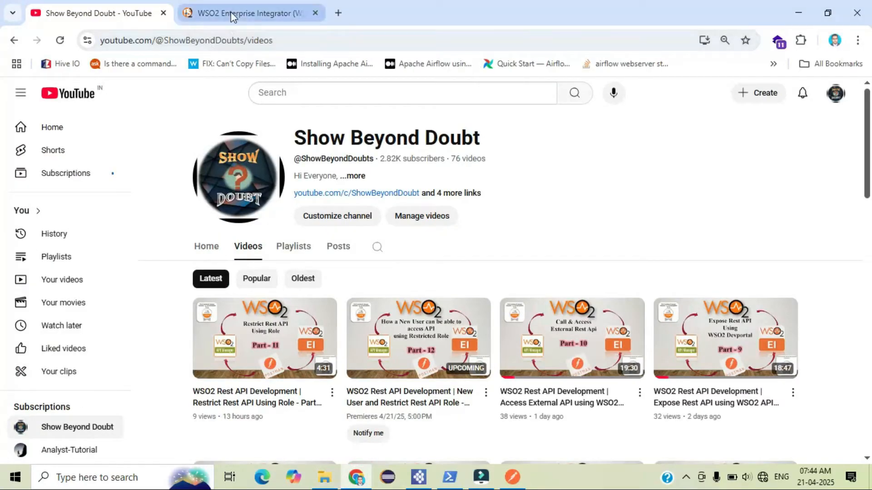
{"action": "left_click", "coordinate": [232, 14]}
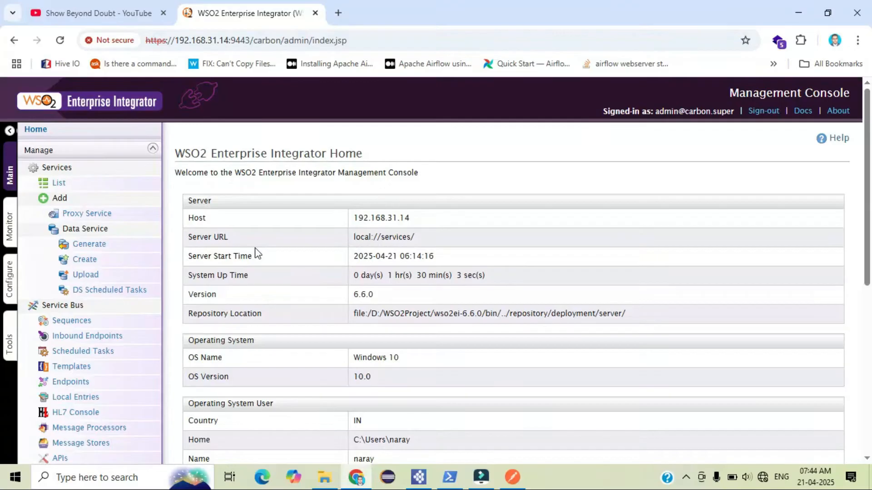
{"action": "left_click", "coordinate": [109, 18]}
{"action": "mouse_move", "coordinate": [870, 167]}
{"action": "left_mouse_down"}
{"action": "mouse_move", "coordinate": [870, 250]}
{"action": "mouse_move", "coordinate": [856, 175]}
{"action": "left_mouse_up"}
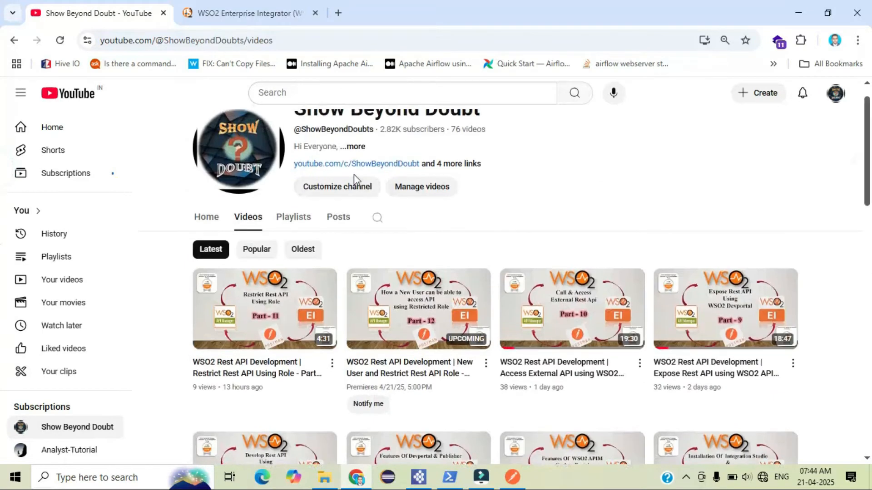
{"action": "left_click", "coordinate": [188, 9]}
{"action": "scroll", "coordinate": [116, 326], "scroll_direction": "down", "scroll_amount": 5}
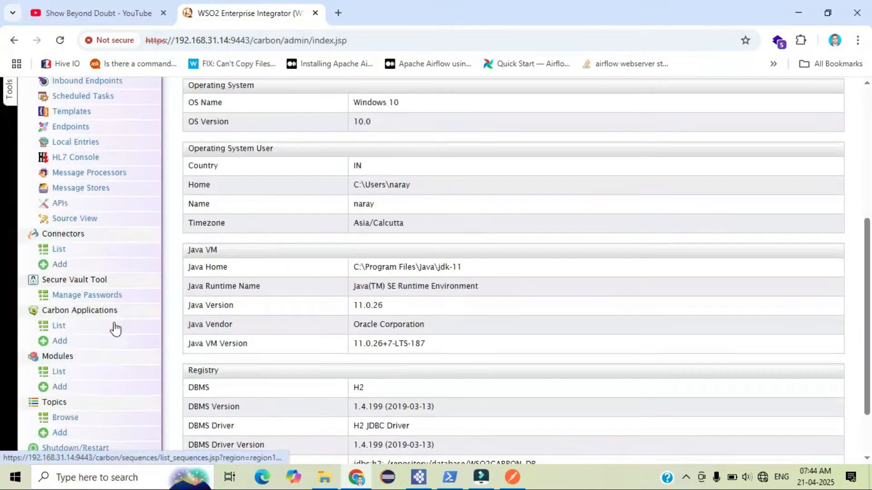
{"action": "left_click", "coordinate": [60, 342]}
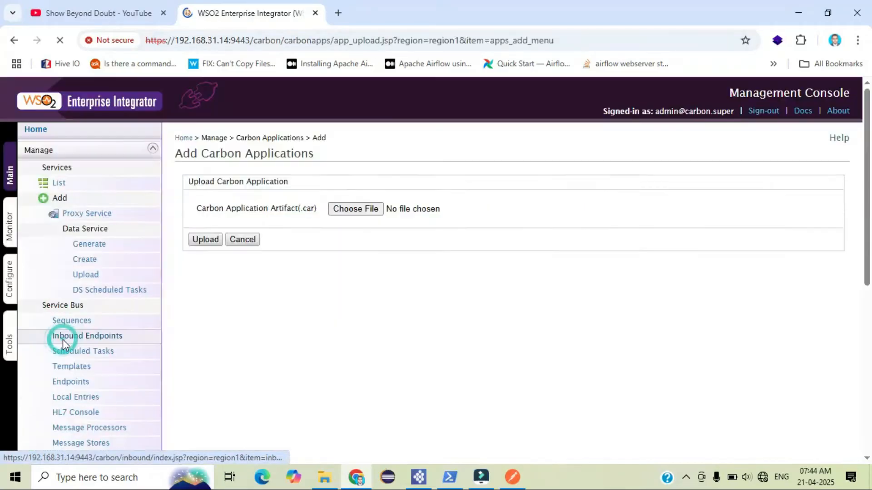
{"action": "left_click", "coordinate": [361, 209]}
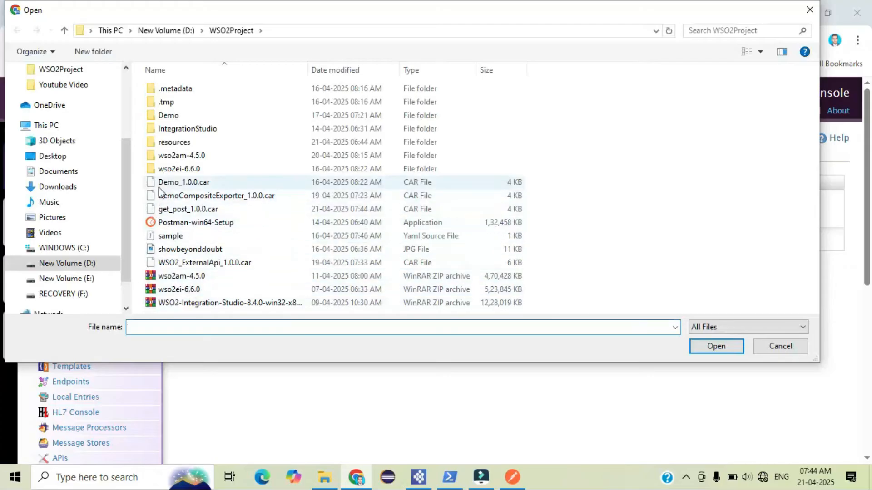
{"action": "left_click", "coordinate": [181, 209]}
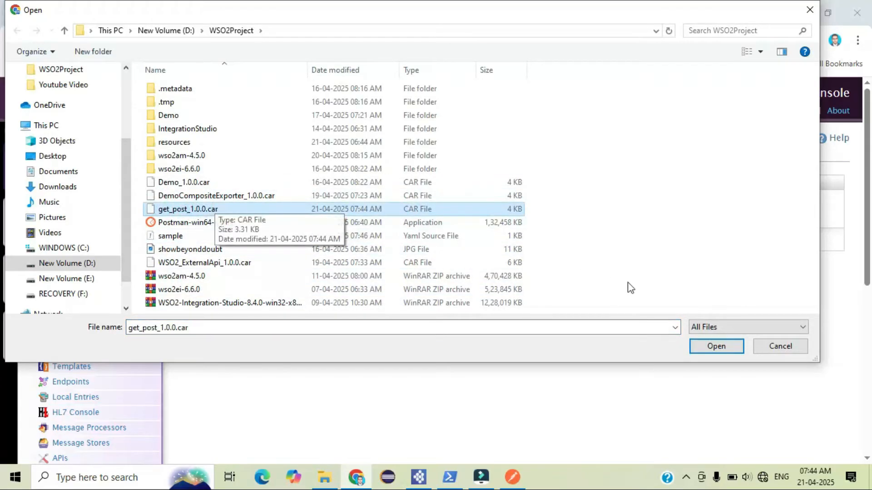
{"action": "left_click", "coordinate": [717, 346]}
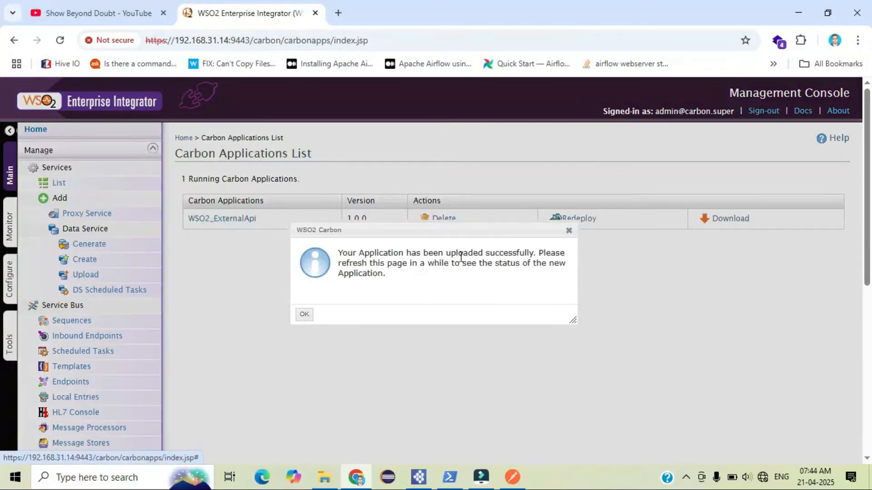
{"action": "left_click", "coordinate": [307, 316]}
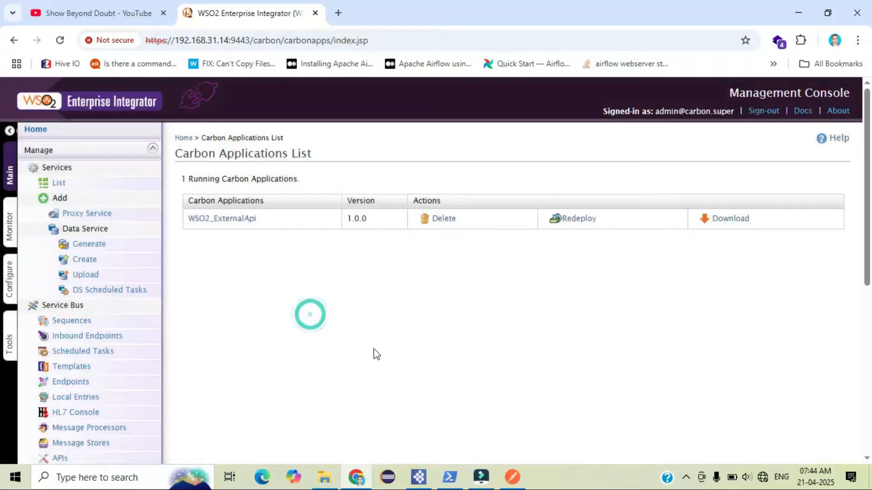
Check the server log for the get_post Carbon Application deployment message
{"action": "left_click", "coordinate": [450, 477]}
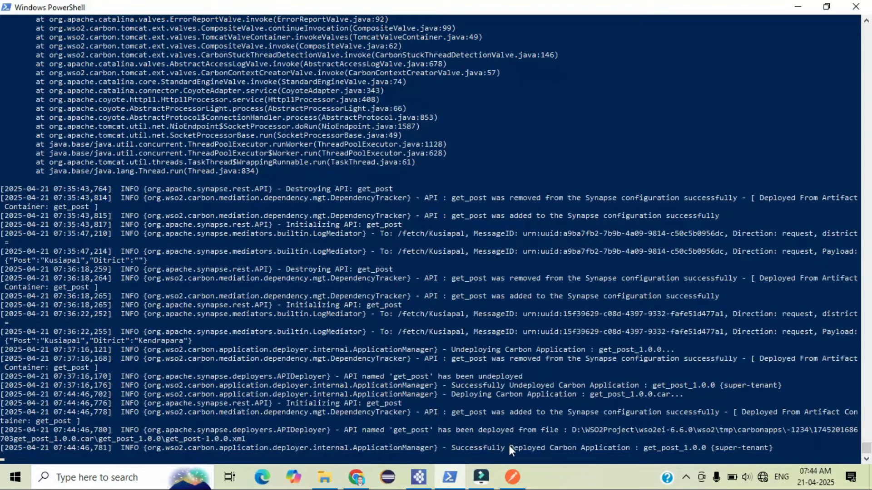
{"action": "left_click_drag", "start_coordinate": [452, 447], "coordinate": [610, 447]}
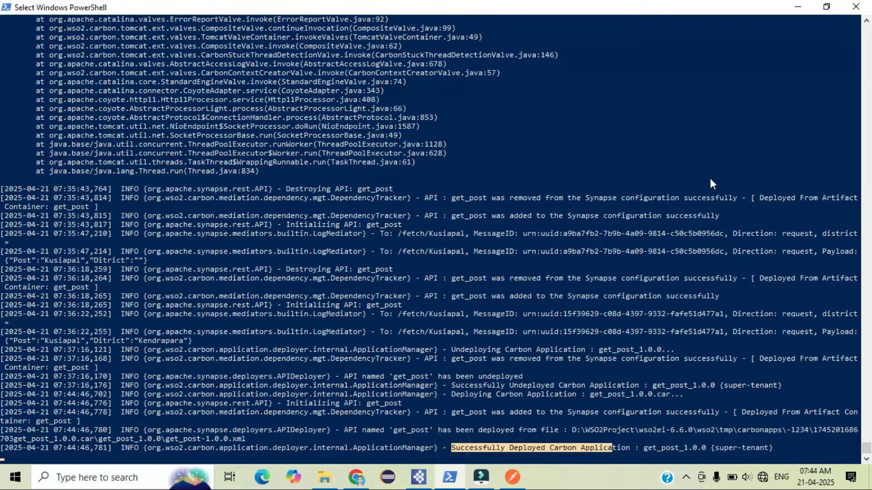
{"action": "left_click", "coordinate": [799, 7]}
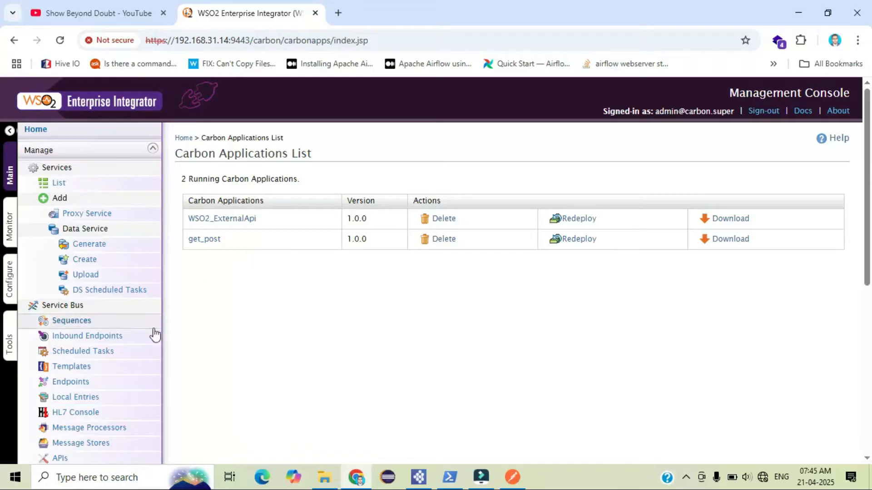
Copy the get_post API's invocation URL and enter it in a new Postman GET request with a sample first name appended
{"action": "scroll", "coordinate": [152, 338], "scroll_direction": "down", "scroll_amount": 5}
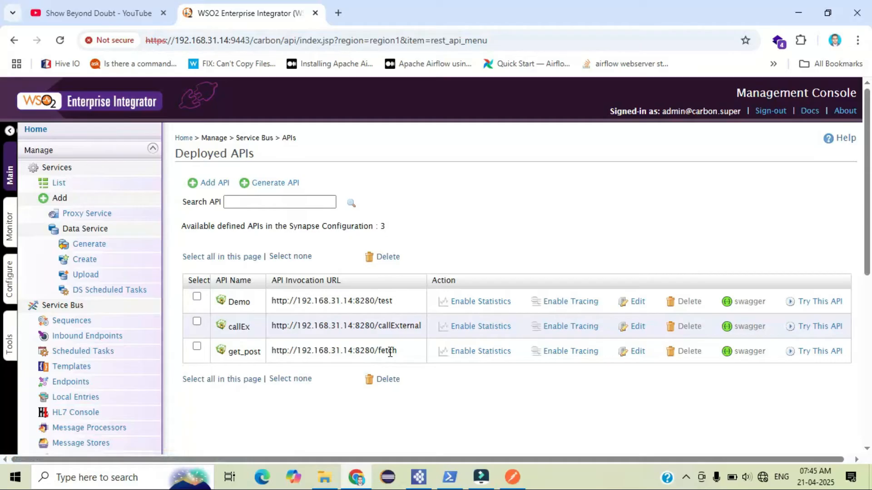
{"action": "left_click_drag", "start_coordinate": [369, 348], "coordinate": [269, 366]}
{"action": "key", "text": "ctrl+c"}
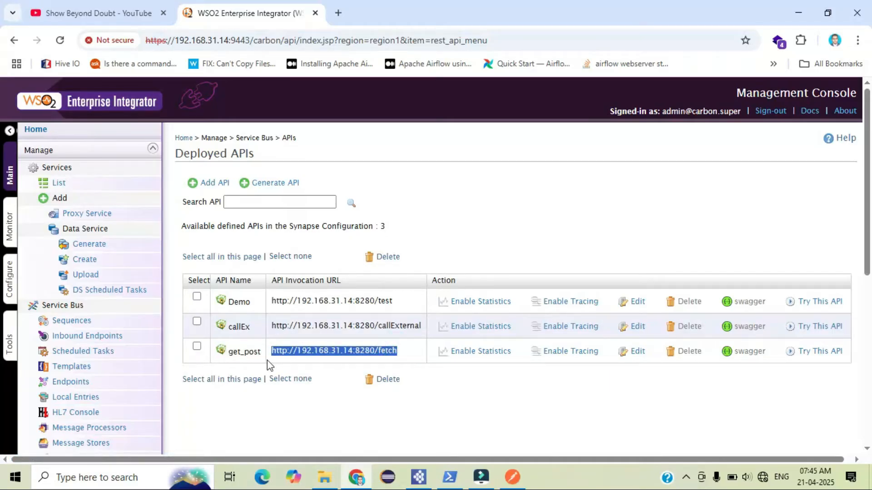
{"action": "left_click", "coordinate": [511, 477]}
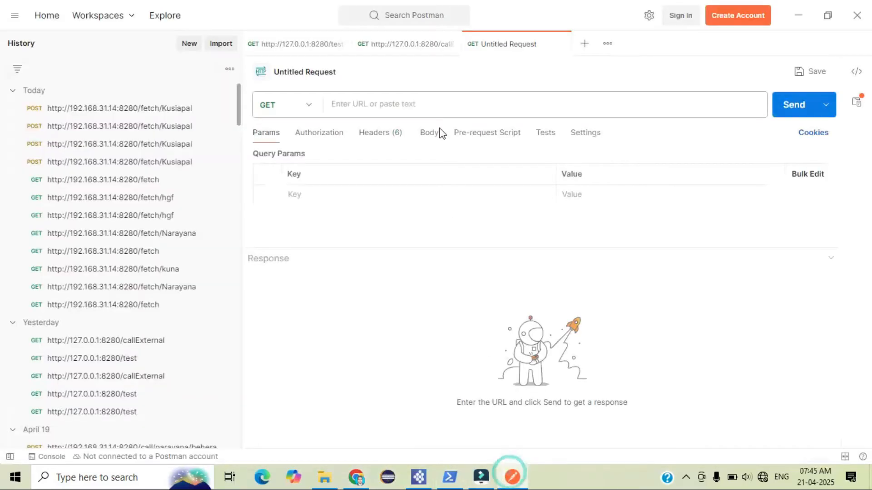
{"action": "left_click", "coordinate": [448, 104]}
{"action": "key", "text": "ctrl+v"}
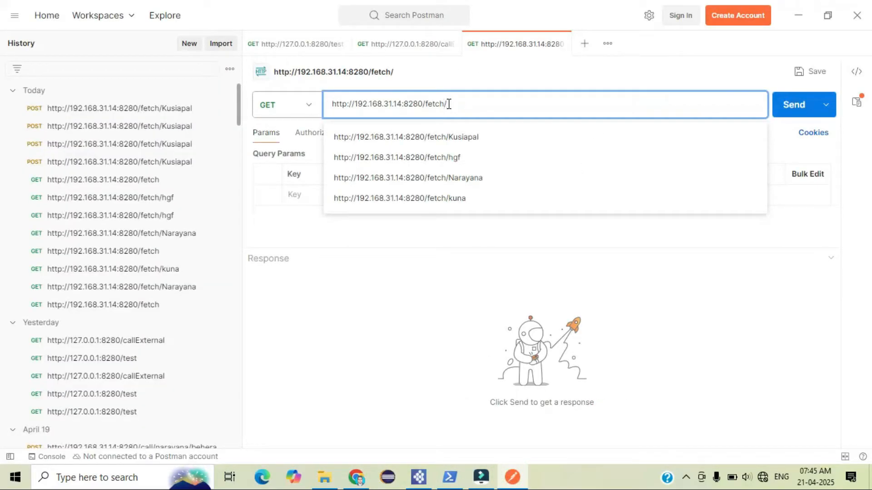
{"action": "type", "text": "Nara"}
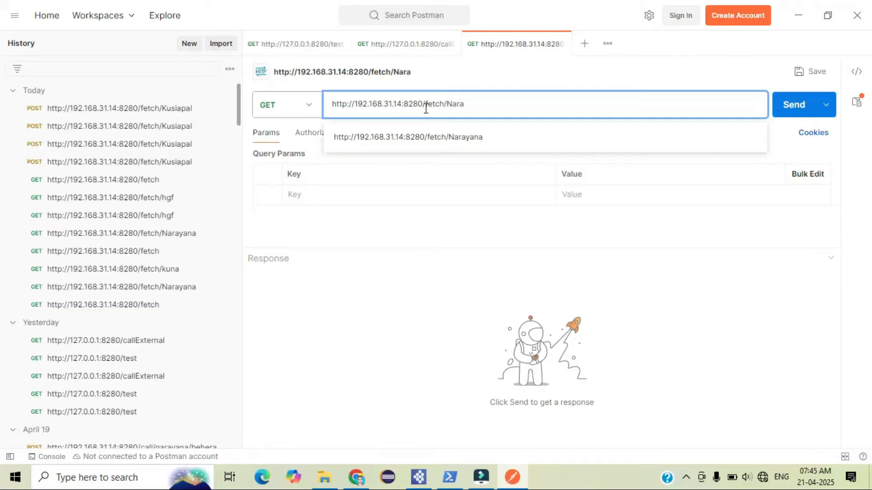
{"action": "left_click", "coordinate": [425, 136]}
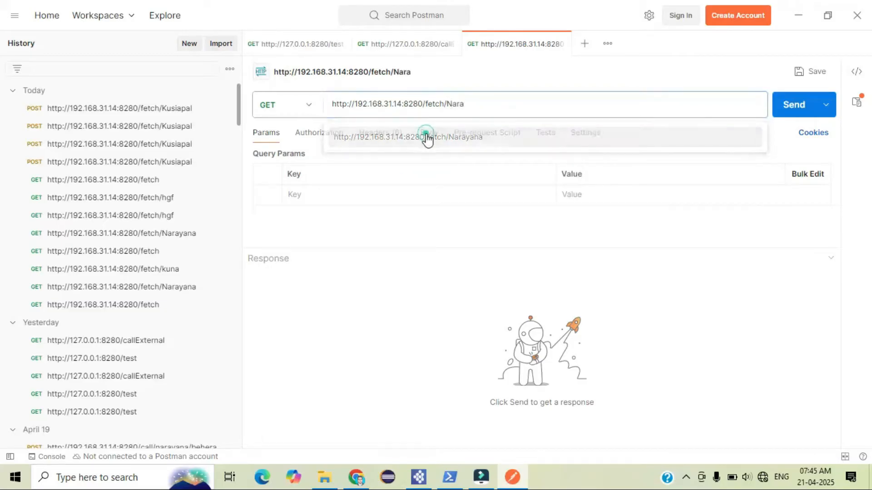
Send the GET request for the fetch/Narayana URL and inspect the response status
{"action": "left_click_drag", "start_coordinate": [495, 104], "coordinate": [334, 104]}
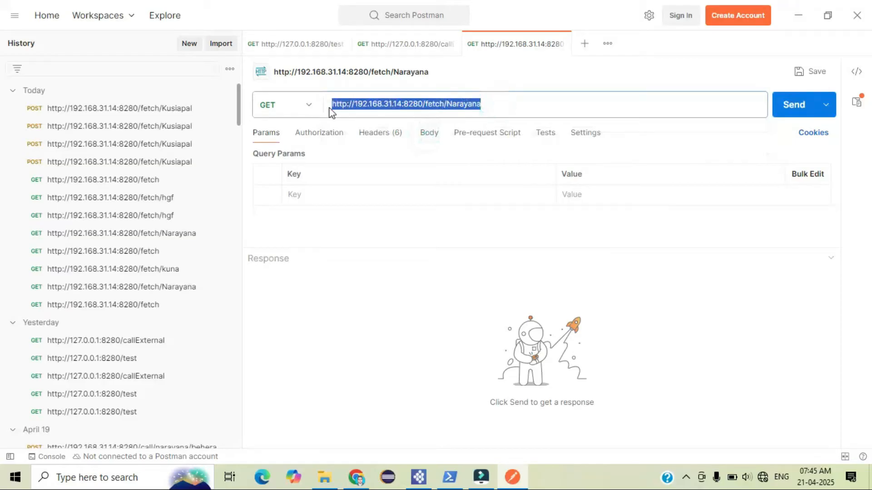
{"action": "left_click", "coordinate": [804, 109]}
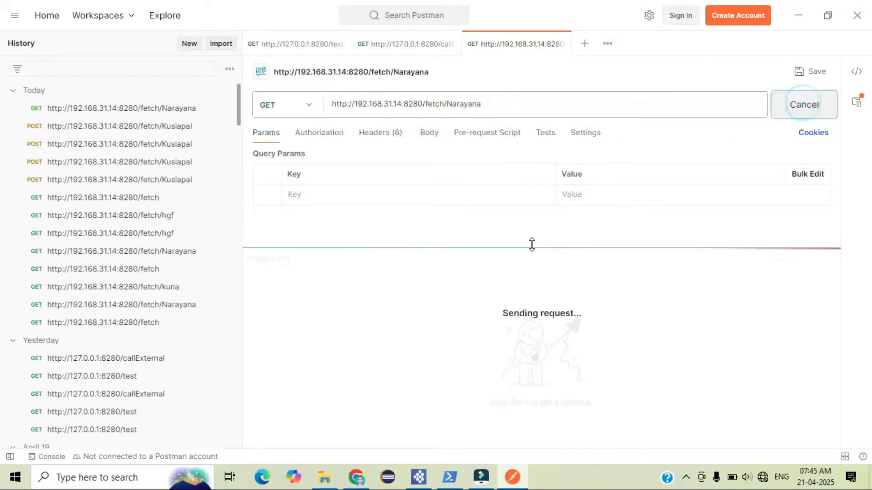
{"action": "mouse_move", "coordinate": [532, 247]}
{"action": "left_mouse_down"}
{"action": "mouse_move", "coordinate": [532, 234]}
{"action": "mouse_move", "coordinate": [537, 250]}
{"action": "left_mouse_up"}
{"action": "left_click_drag", "start_coordinate": [611, 261], "coordinate": [658, 264]}
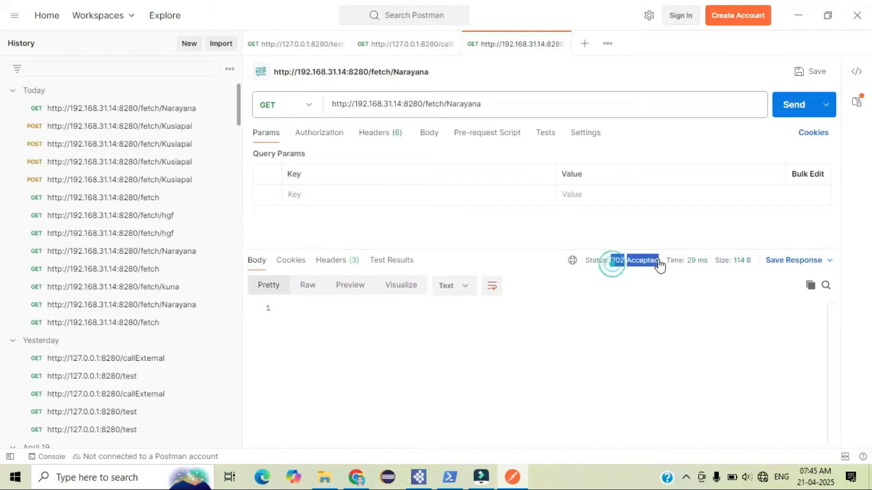
Check the server log in PowerShell for how the request was handled
{"action": "left_click", "coordinate": [458, 324]}
{"action": "left_click", "coordinate": [450, 477]}
{"action": "right_click", "coordinate": [380, 388]}
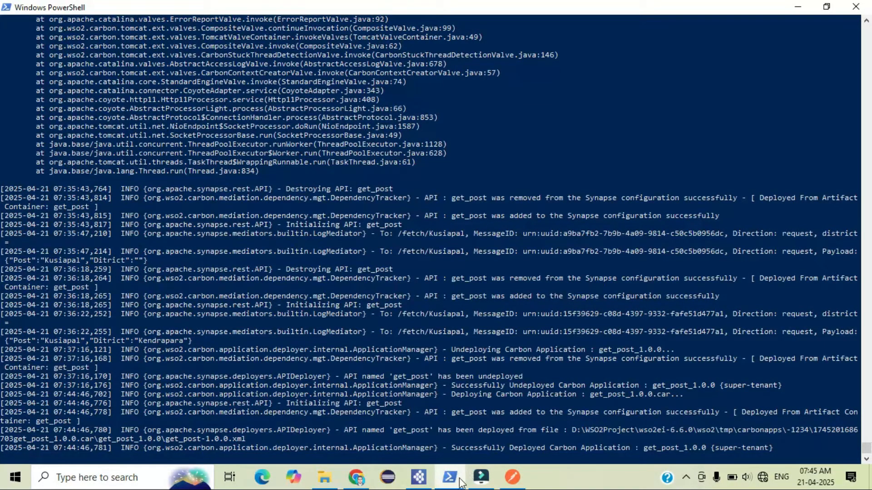
Open the get_post API's design view and try placing a Log mediator after the PayloadFactory, then delete it
{"action": "left_click", "coordinate": [419, 477]}
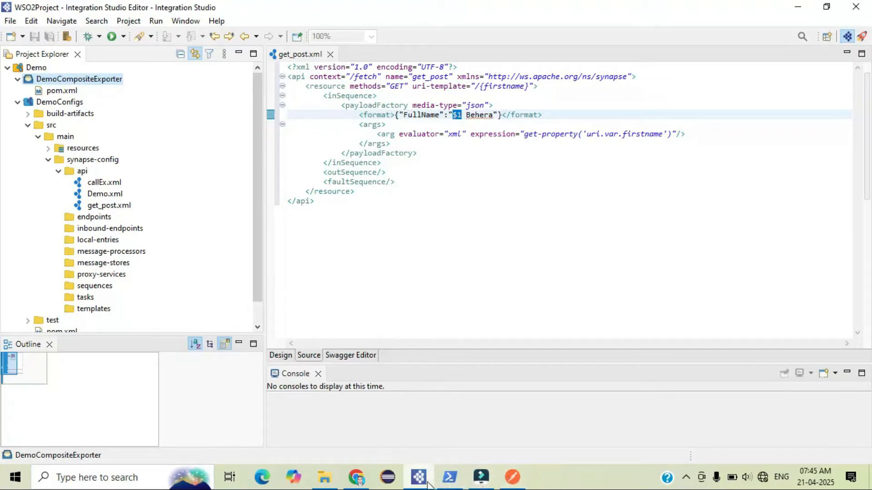
{"action": "left_click", "coordinate": [281, 356]}
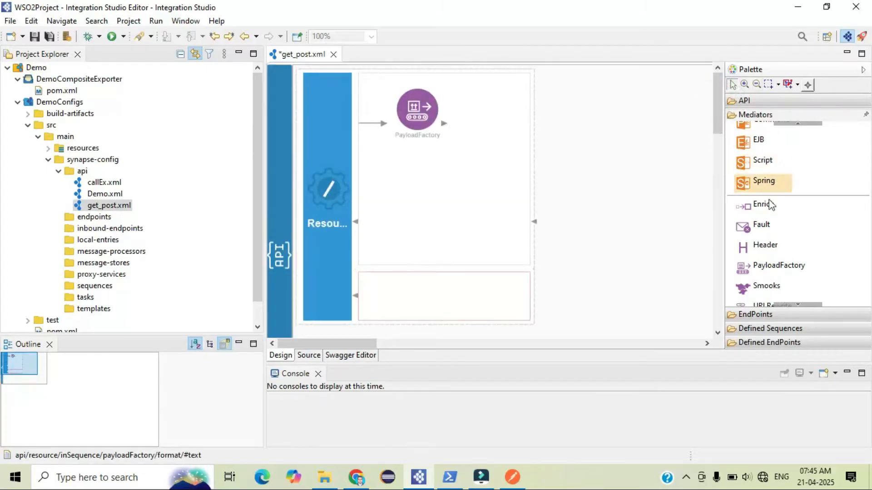
{"action": "scroll", "coordinate": [765, 202], "scroll_direction": "up", "scroll_amount": 5}
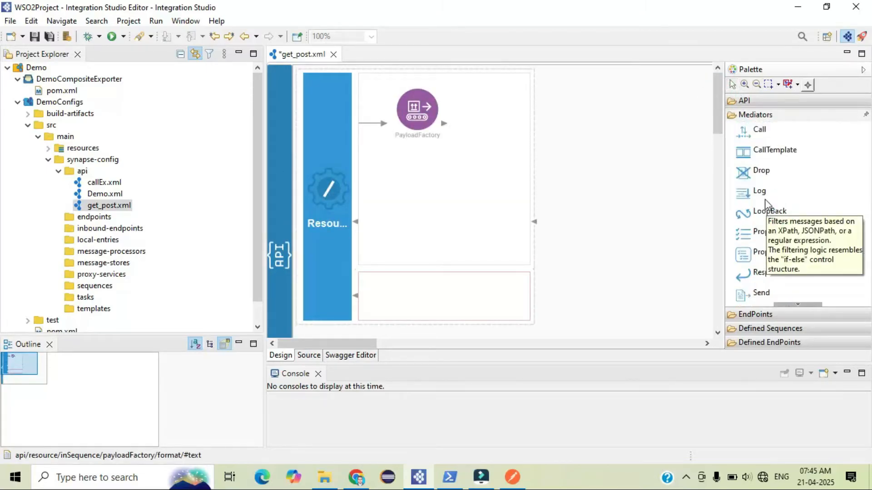
{"action": "left_click_drag", "start_coordinate": [756, 191], "coordinate": [500, 131]}
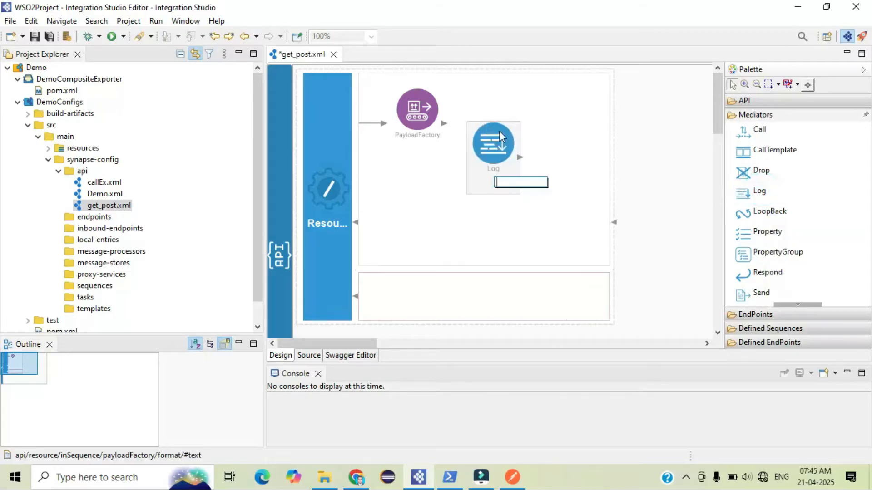
{"action": "left_click", "coordinate": [484, 144]}
{"action": "key", "text": "Delete"}
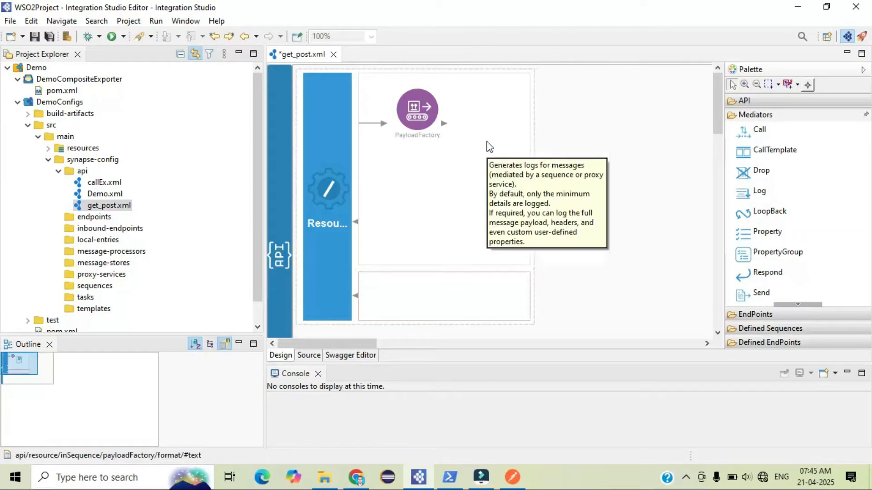
Add a Log mediator after the PayloadFactory, set its log level to FULL, and save the API
{"action": "left_click_drag", "start_coordinate": [754, 190], "coordinate": [498, 121]}
{"action": "right_click", "coordinate": [499, 130]}
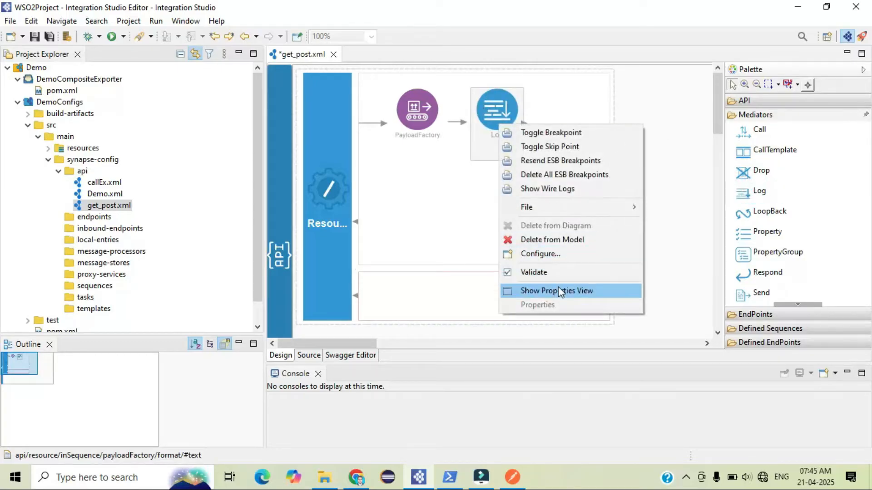
{"action": "left_click", "coordinate": [557, 291]}
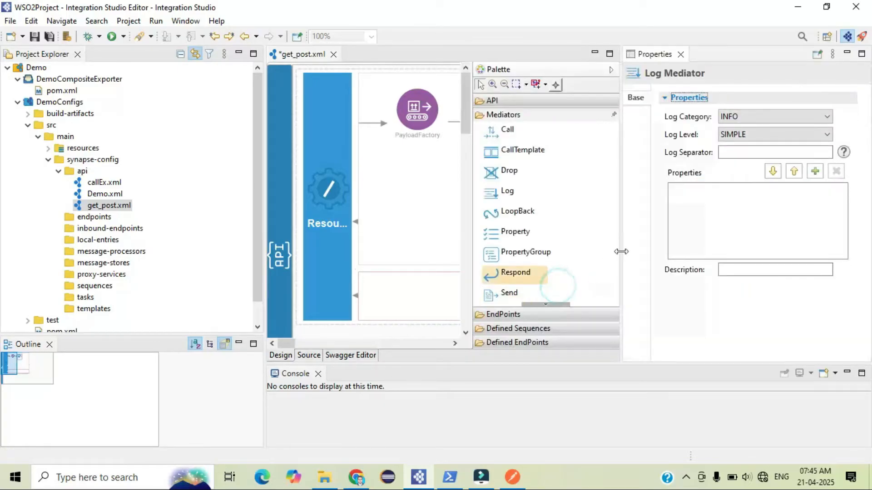
{"action": "left_click", "coordinate": [725, 135]}
{"action": "left_click", "coordinate": [732, 165]}
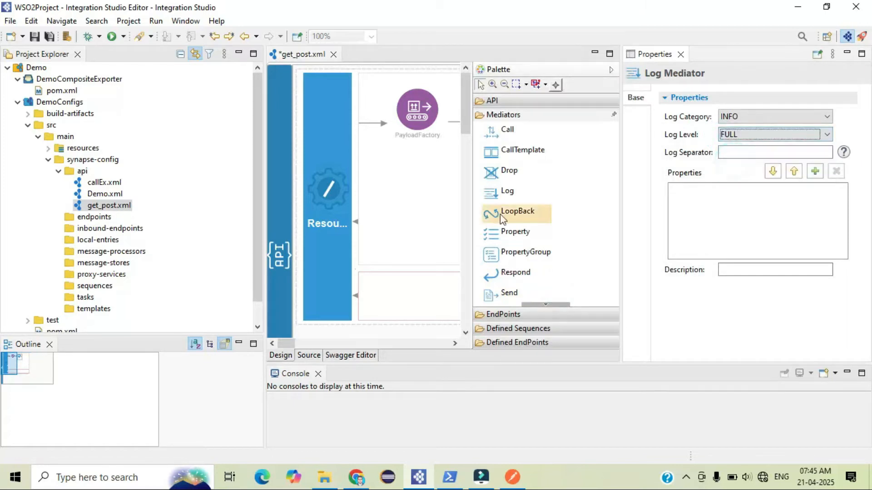
{"action": "key", "text": "ctrl+s"}
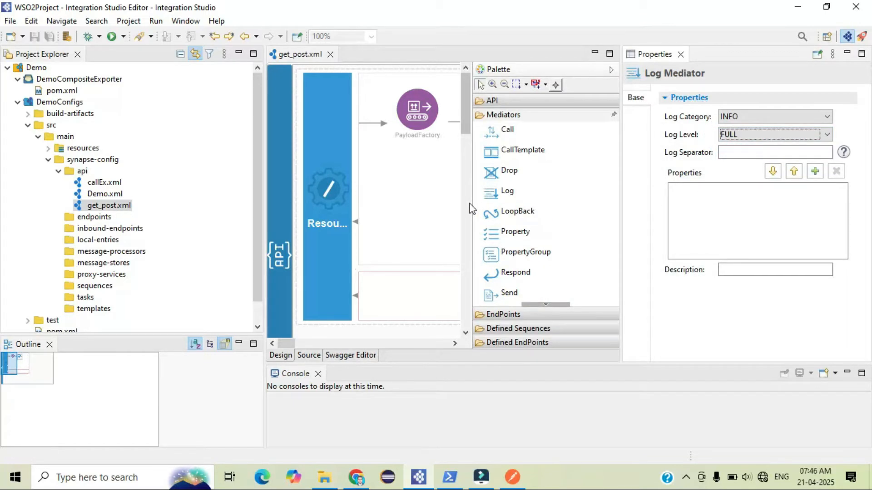
Add a Respond mediator after the Log mediator and save the API
{"action": "left_click", "coordinate": [680, 55]}
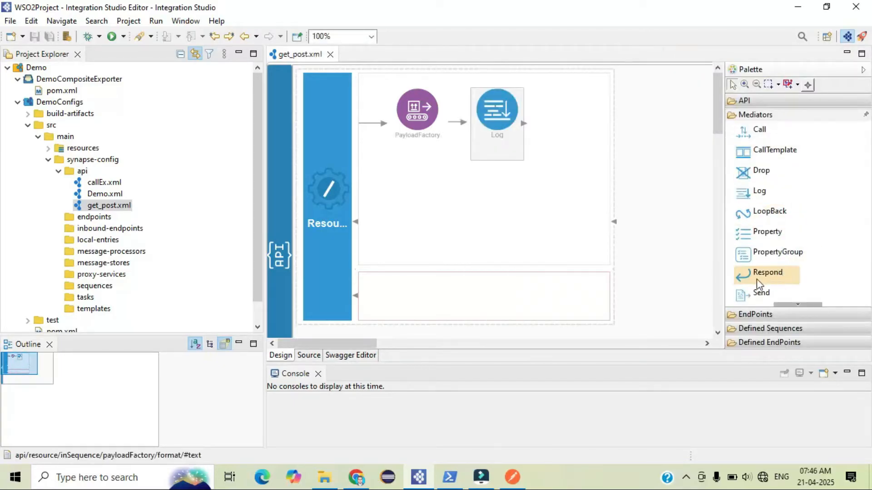
{"action": "left_click_drag", "start_coordinate": [767, 277], "coordinate": [566, 125]}
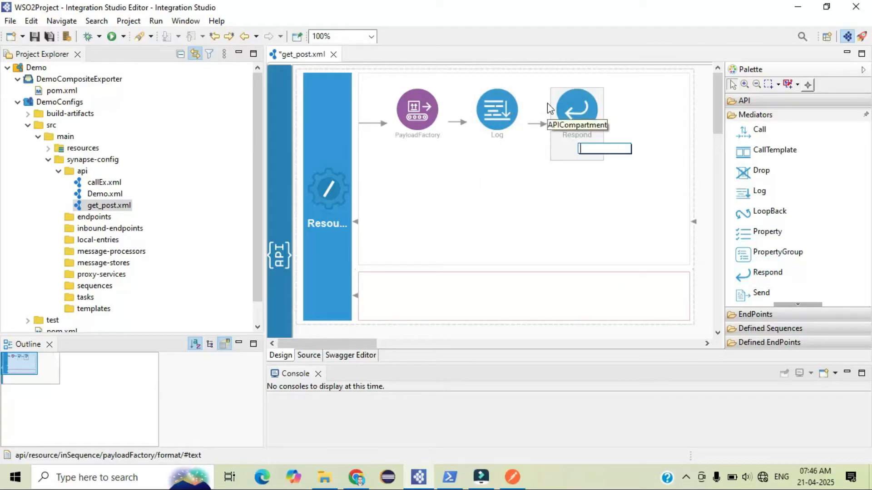
{"action": "key", "text": "ctrl+s"}
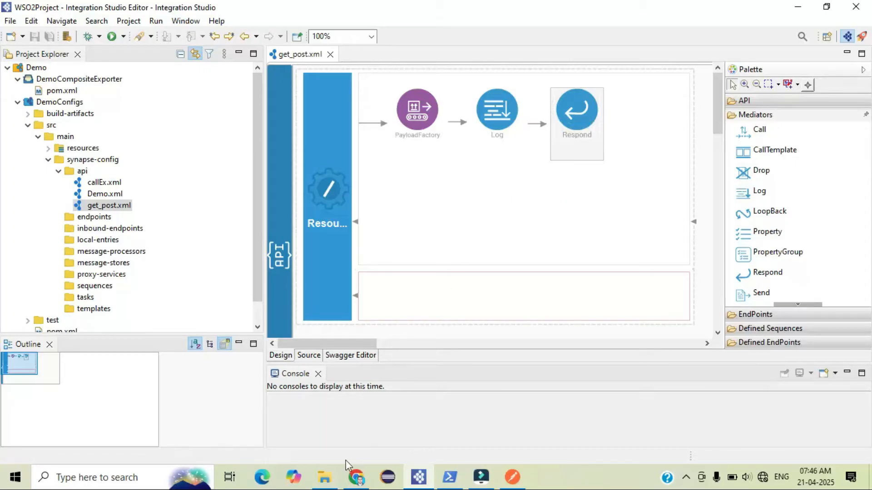
Open and refresh the Carbon Applications list in the Enterprise Integrator management console
{"action": "left_click", "coordinate": [357, 477]}
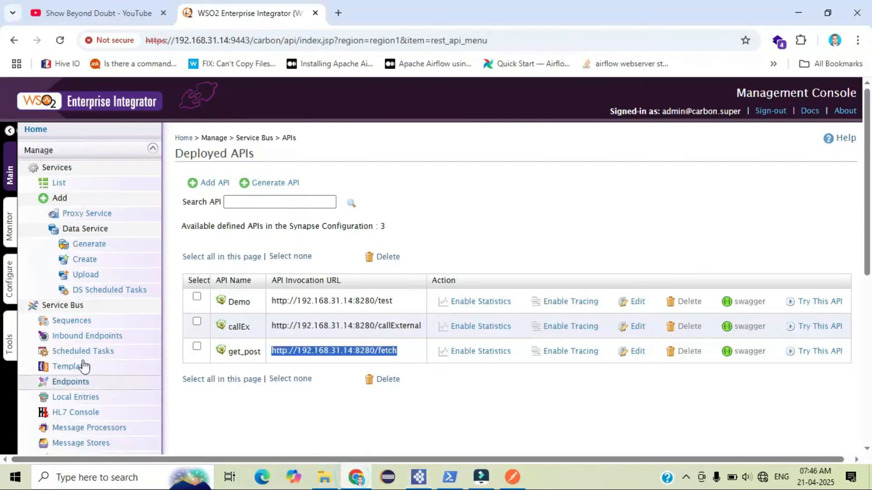
{"action": "scroll", "coordinate": [84, 366], "scroll_direction": "down", "scroll_amount": 5}
{"action": "left_click", "coordinate": [72, 328]}
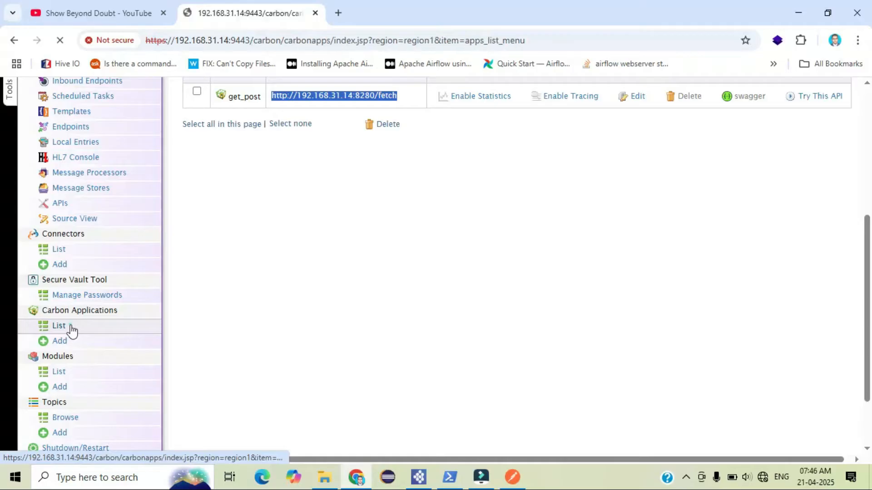
{"action": "left_click", "coordinate": [438, 239]}
{"action": "left_click", "coordinate": [306, 315]}
{"action": "left_click", "coordinate": [304, 313]}
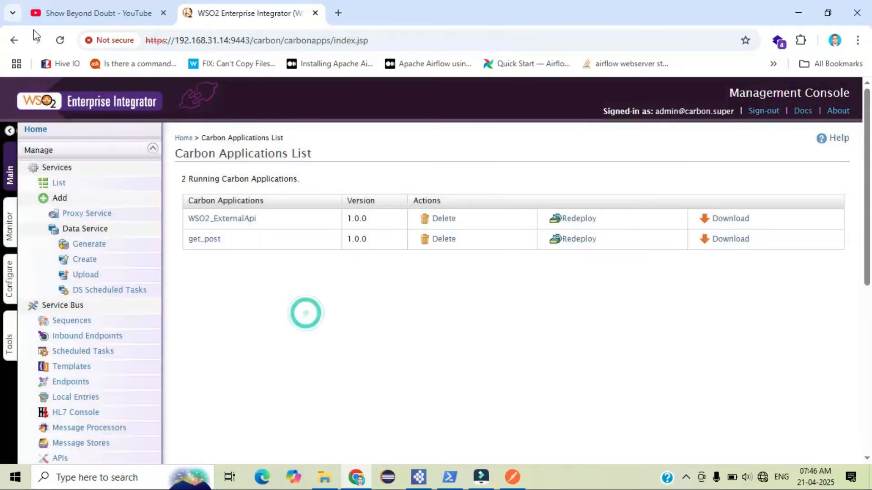
{"action": "left_click", "coordinate": [59, 40]}
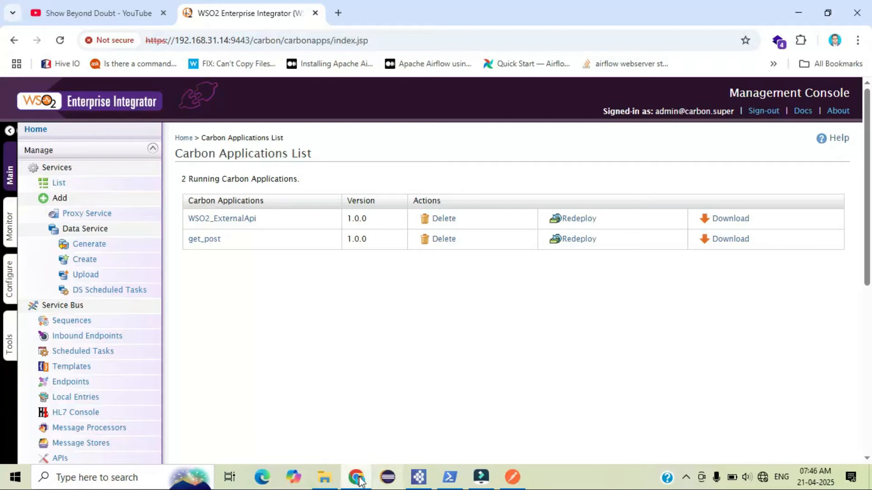
Delete the old get_post_1.0.0.car file from the WSO2Project folder
{"action": "left_click", "coordinate": [325, 477]}
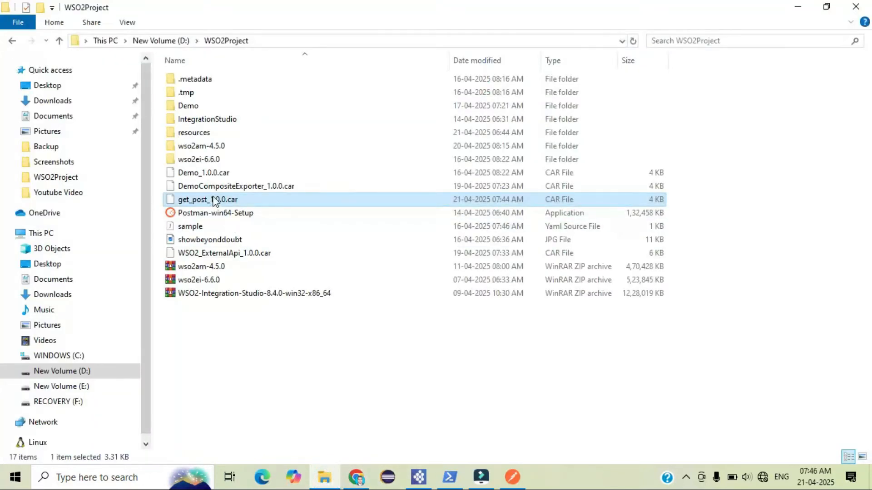
{"action": "right_click", "coordinate": [215, 200]}
{"action": "left_click", "coordinate": [245, 421]}
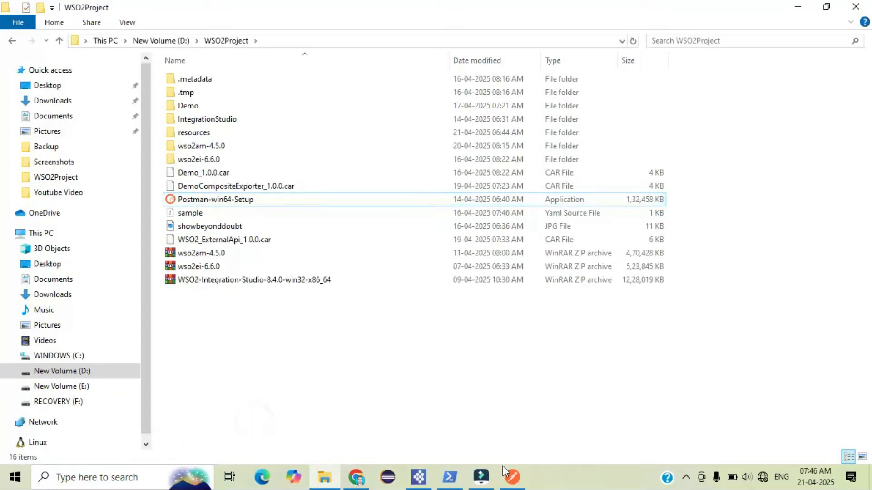
Re-export the DemoCompositeExporter composite project as a CAR named get_post containing only the get_post API artifact
{"action": "left_click", "coordinate": [418, 476]}
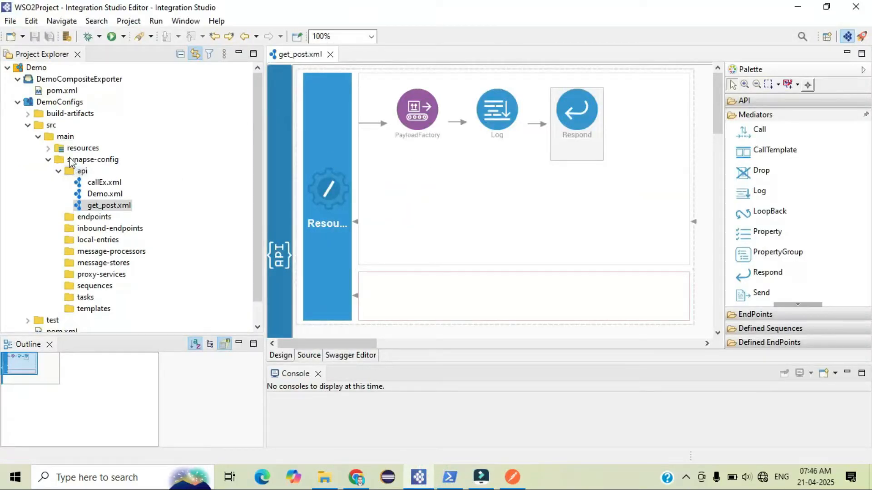
{"action": "double_click", "coordinate": [50, 91]}
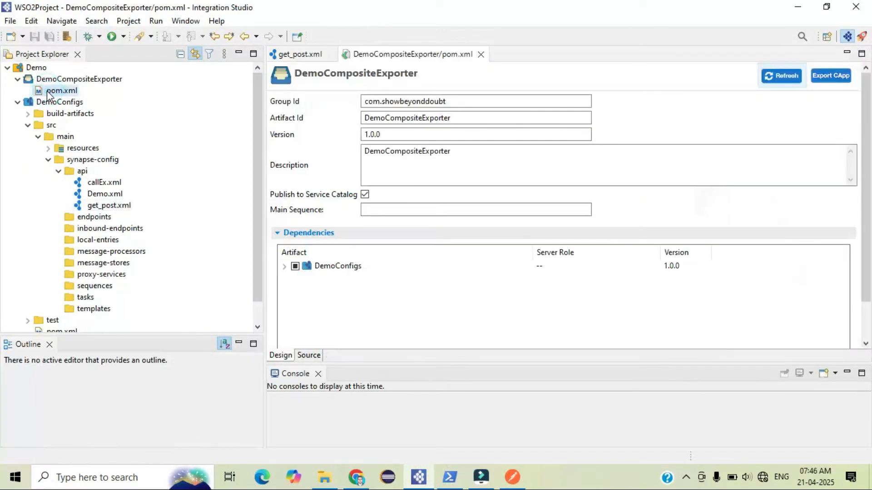
{"action": "left_click", "coordinate": [285, 266]}
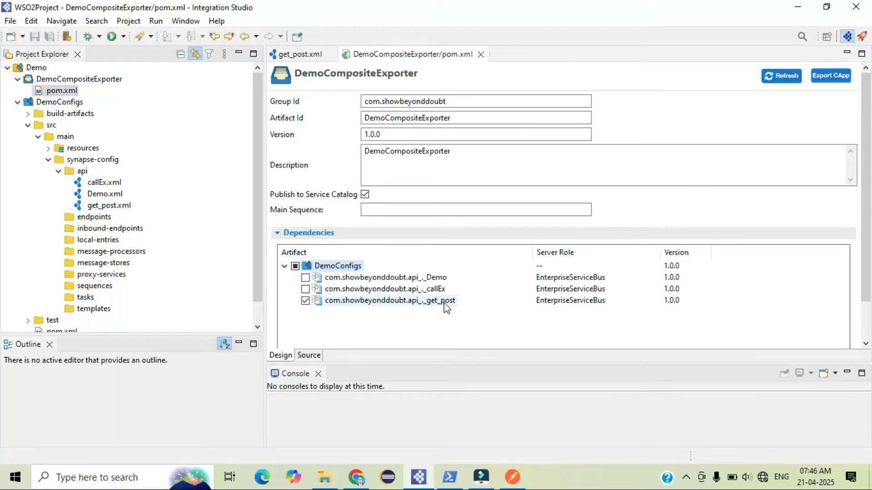
{"action": "left_click", "coordinate": [104, 79]}
{"action": "right_click", "coordinate": [85, 79]}
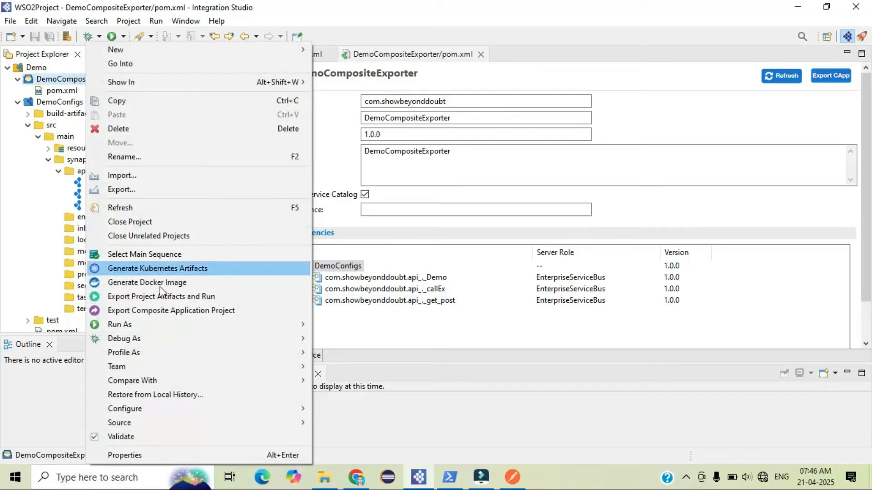
{"action": "left_click", "coordinate": [160, 308]}
{"action": "double_click", "coordinate": [316, 73]}
{"action": "type", "text": "get_post"}
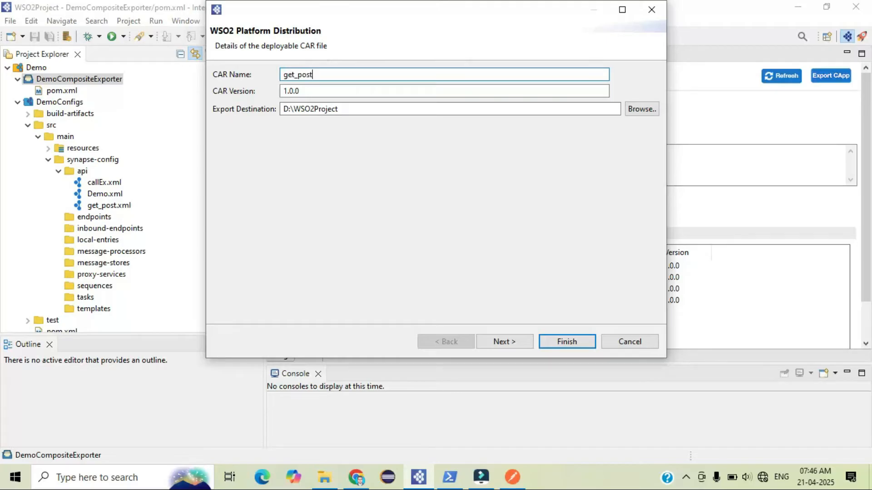
{"action": "left_click", "coordinate": [497, 343]}
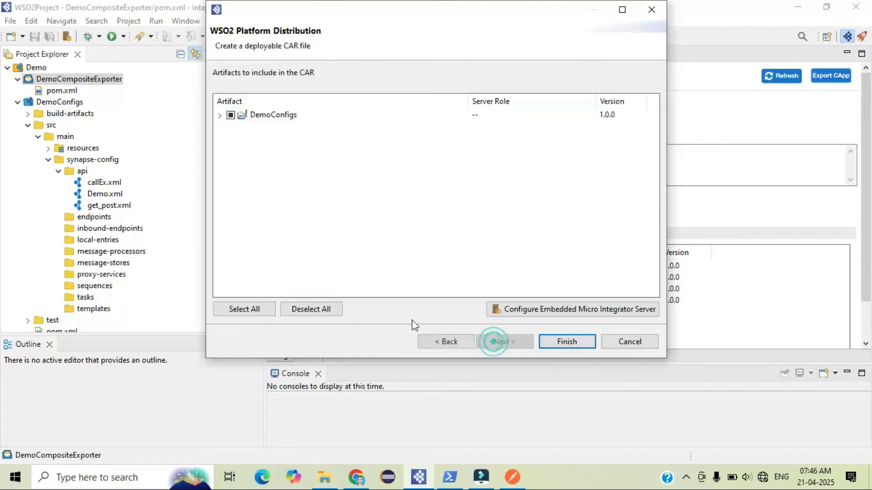
{"action": "left_click", "coordinate": [220, 115]}
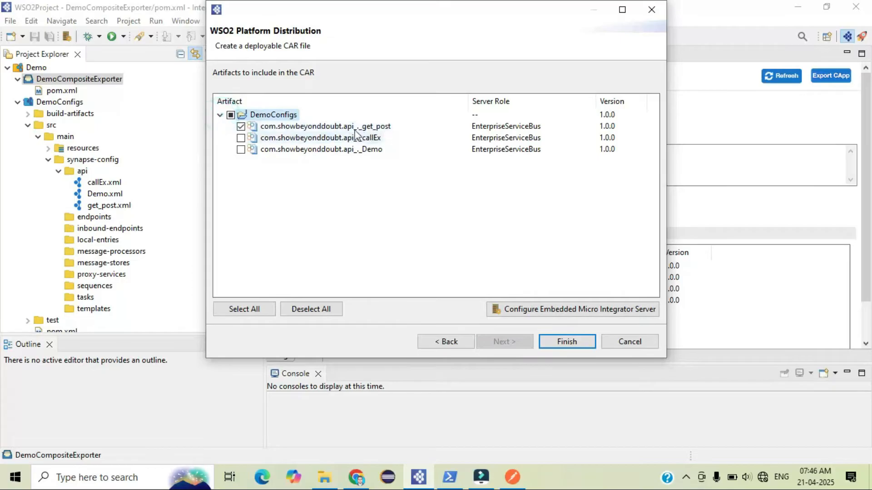
{"action": "left_click", "coordinate": [563, 346]}
{"action": "left_click", "coordinate": [518, 284]}
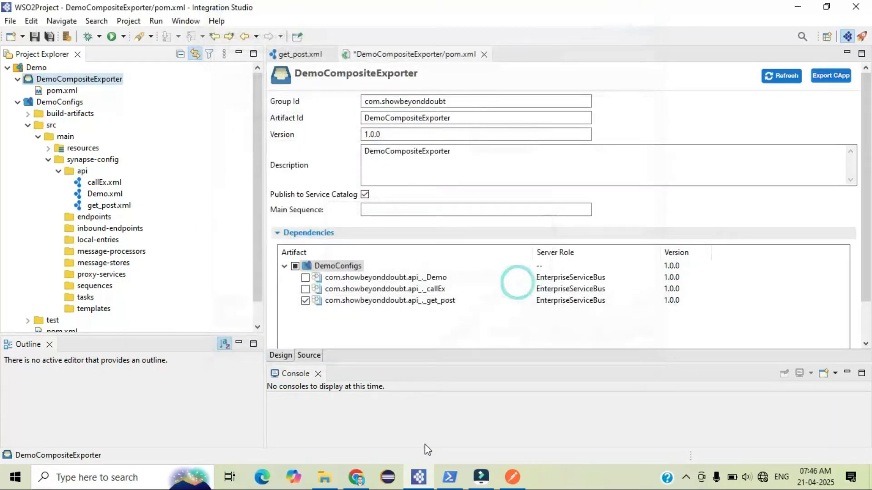
Upload the re-exported get_post_1.0.0.car from the WSO2Project folder as a new Carbon Application in Enterprise Integrator
{"action": "left_click", "coordinate": [356, 477]}
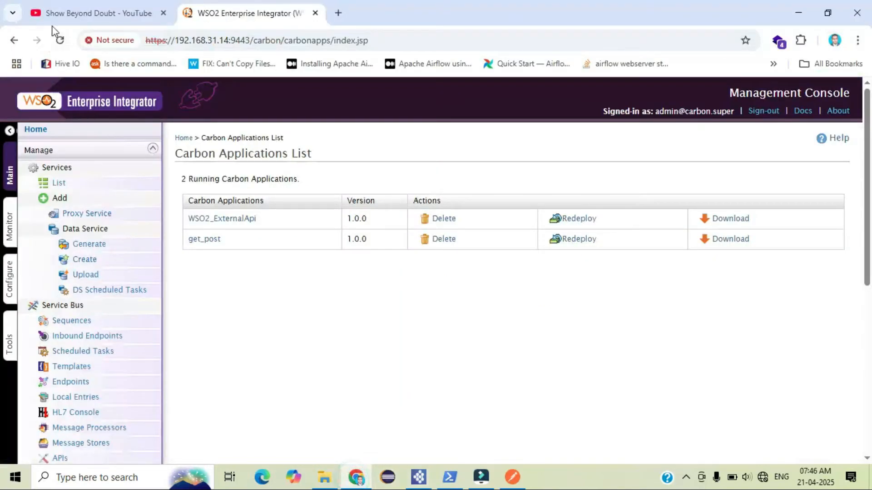
{"action": "left_click", "coordinate": [60, 40]}
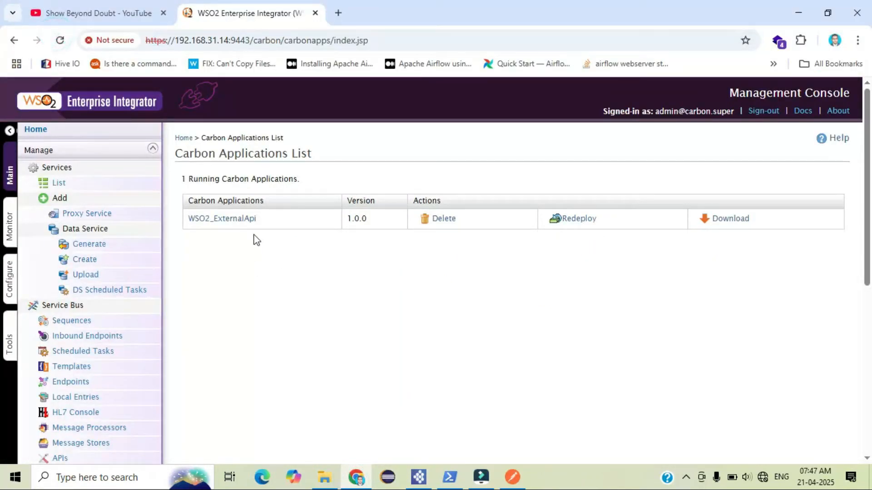
{"action": "scroll", "coordinate": [155, 382], "scroll_direction": "down", "scroll_amount": 5}
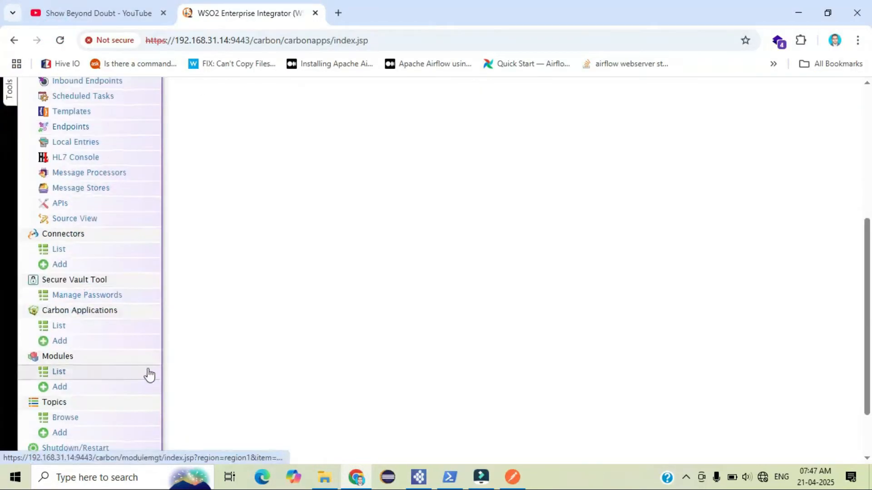
{"action": "left_click", "coordinate": [67, 343]}
{"action": "left_click", "coordinate": [353, 212]}
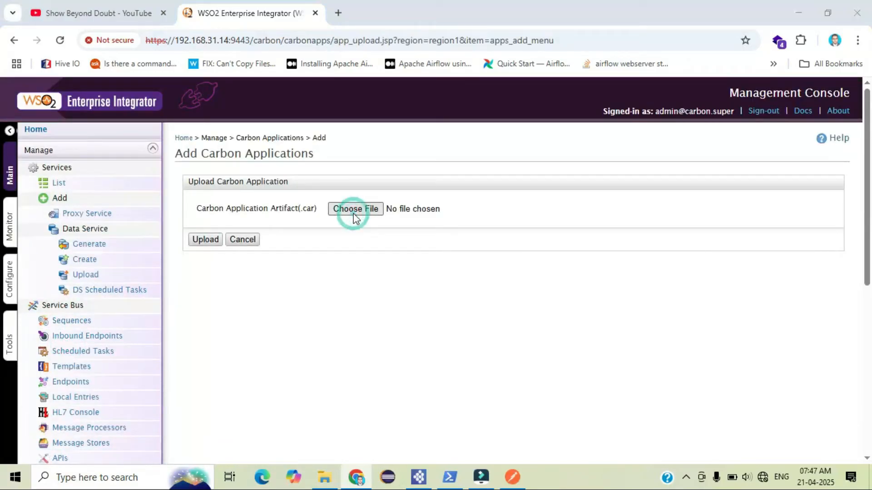
{"action": "left_click", "coordinate": [186, 209]}
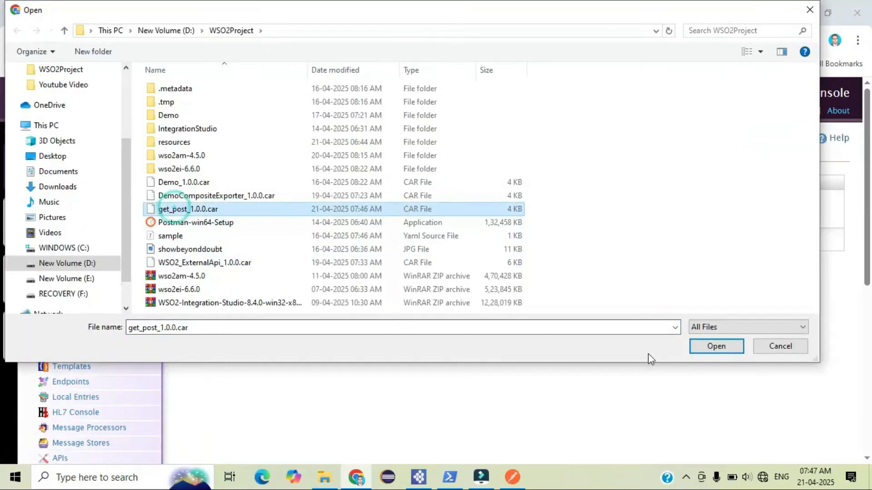
{"action": "left_click", "coordinate": [707, 349]}
{"action": "left_click", "coordinate": [207, 240]}
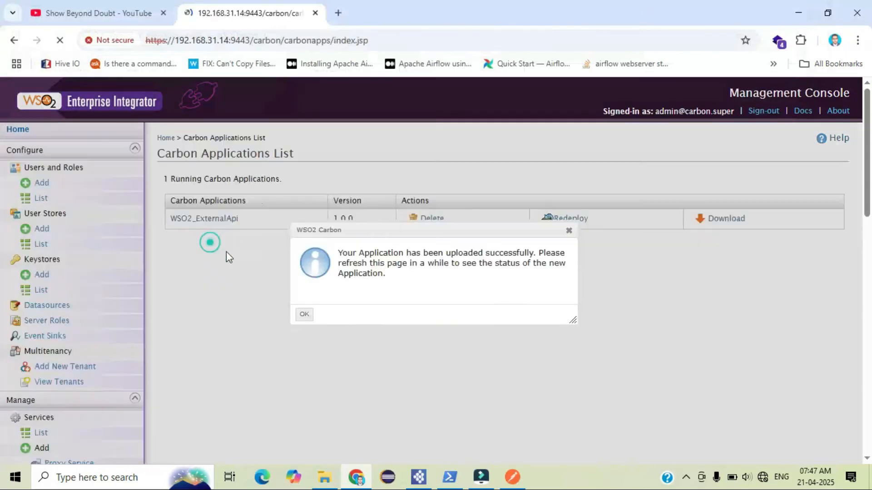
{"action": "left_click", "coordinate": [304, 311]}
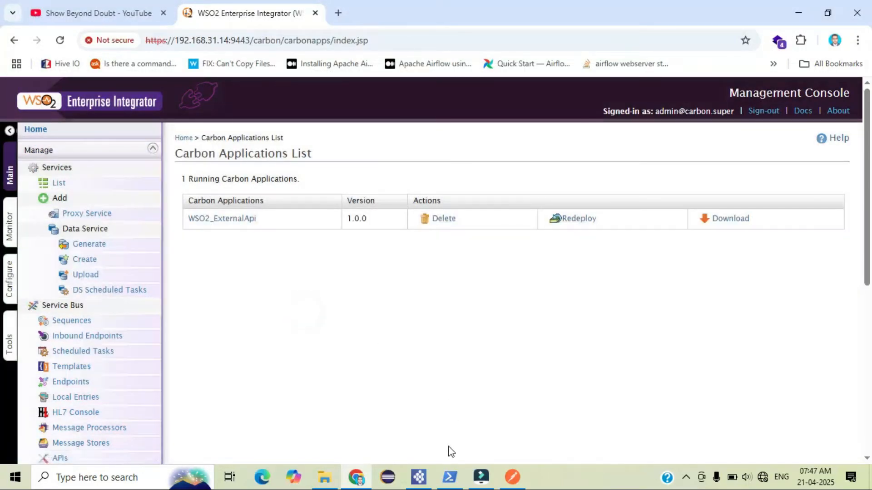
Check the server console log for the get_post deployment and refresh the Carbon Applications list
{"action": "left_click", "coordinate": [450, 477]}
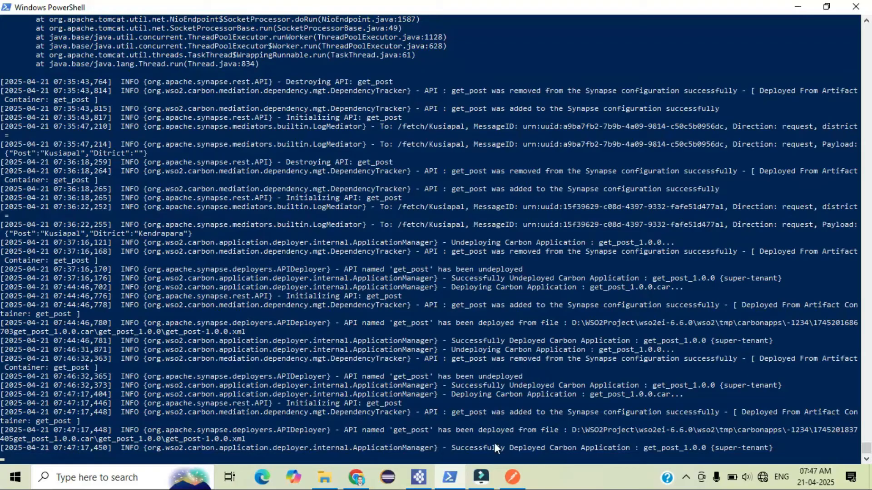
{"action": "left_click_drag", "start_coordinate": [454, 450], "coordinate": [601, 450]}
{"action": "left_click", "coordinate": [613, 449]}
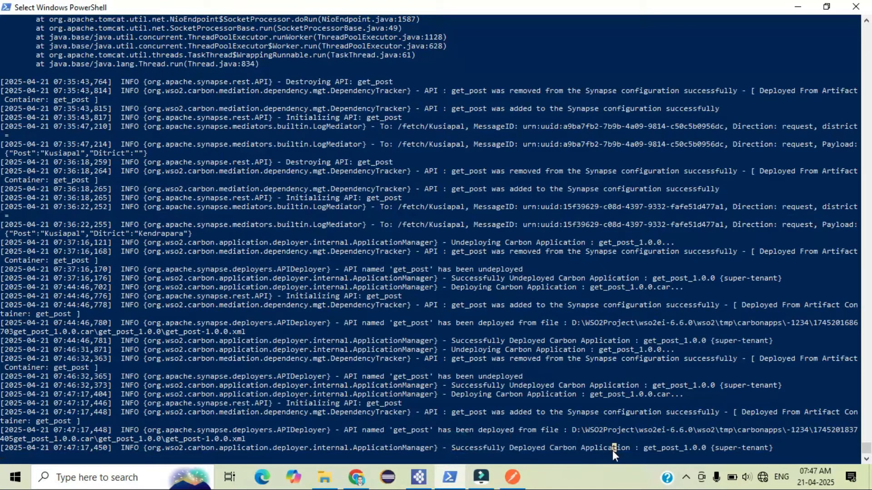
{"action": "left_click", "coordinate": [356, 477]}
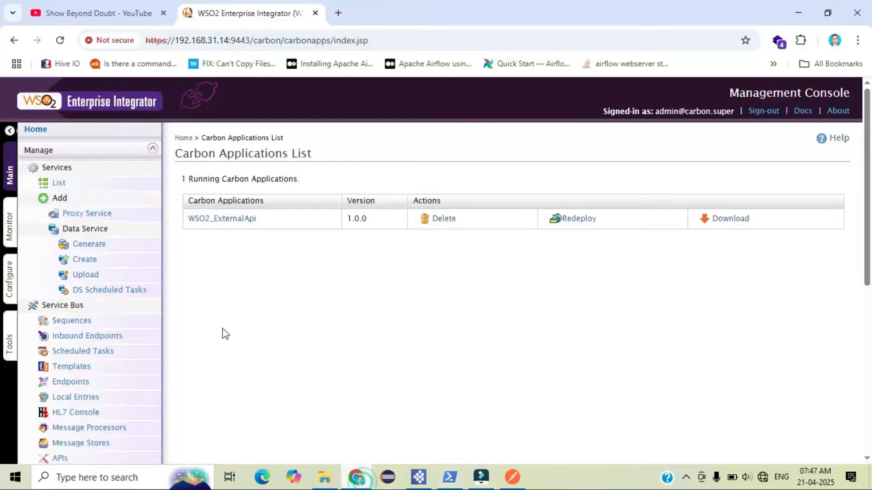
{"action": "left_click", "coordinate": [58, 40]}
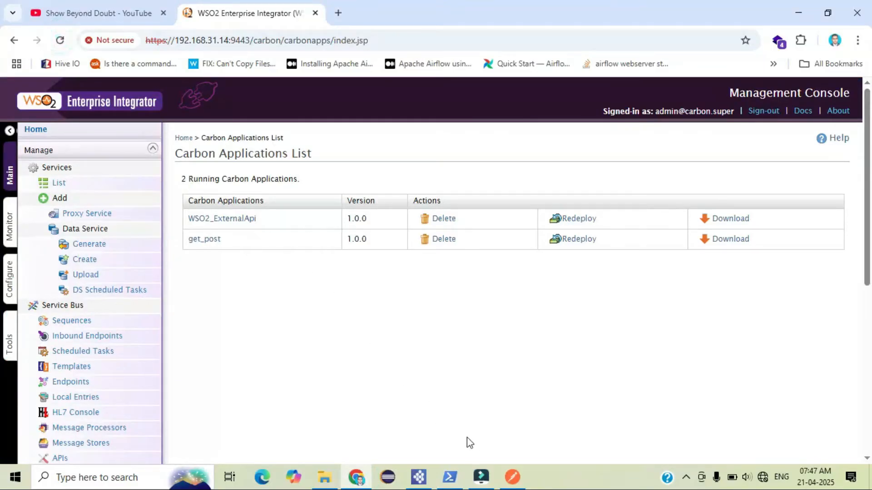
{"action": "left_click", "coordinate": [512, 477]}
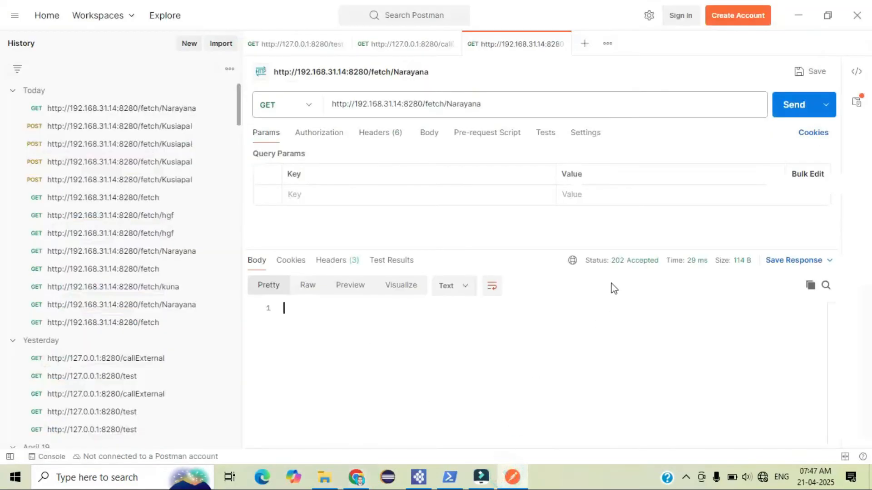
{"action": "left_click", "coordinate": [785, 108]}
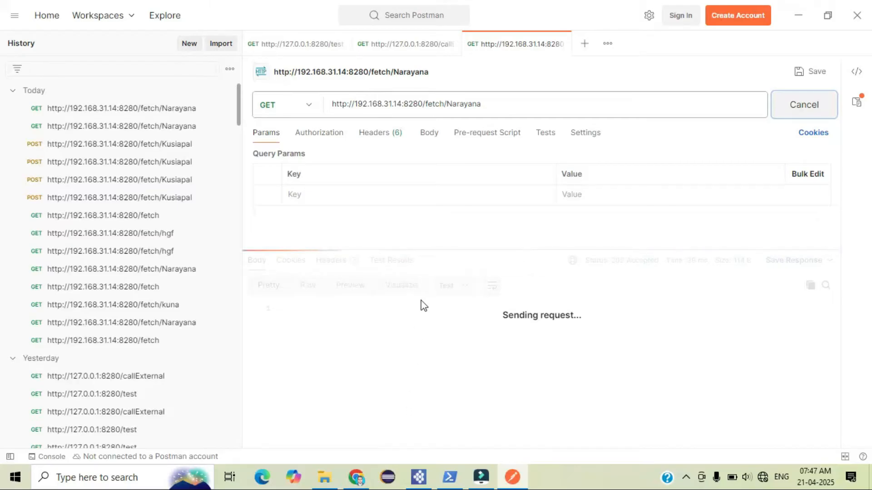
{"action": "left_click", "coordinate": [449, 474]}
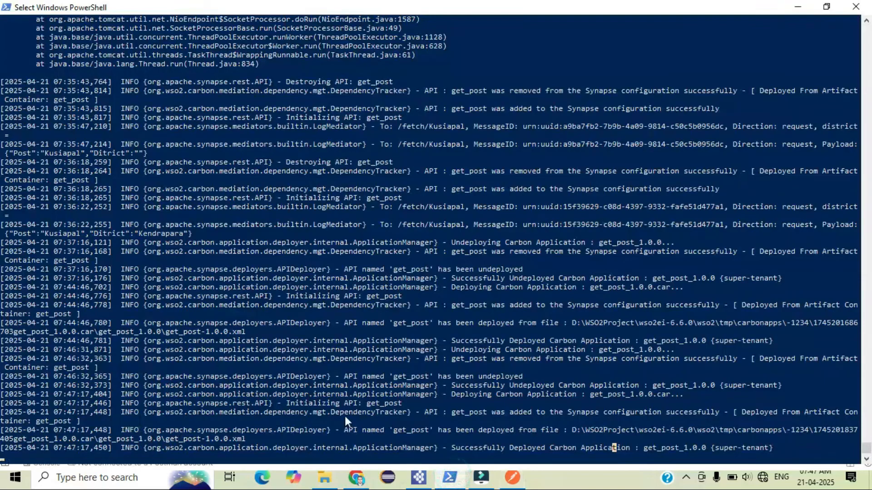
{"action": "right_click", "coordinate": [465, 350]}
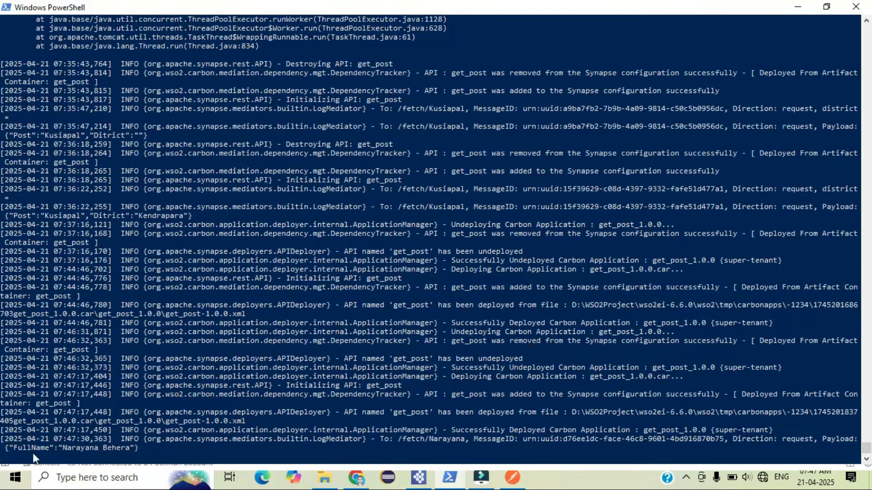
{"action": "left_click", "coordinate": [19, 448]}
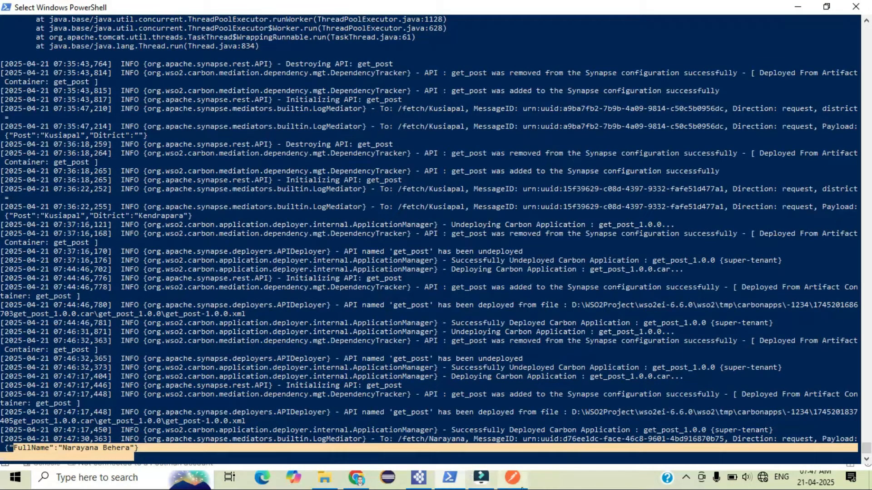
Examine the JSON response body and the request URL in Postman
{"action": "left_click", "coordinate": [512, 474]}
{"action": "left_click", "coordinate": [296, 337]}
{"action": "key", "text": "ctrl+a"}
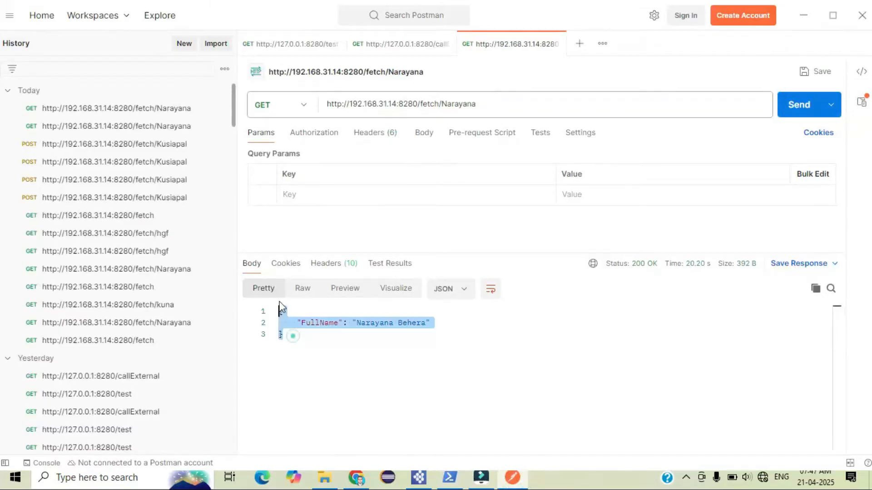
{"action": "left_click", "coordinate": [371, 338]}
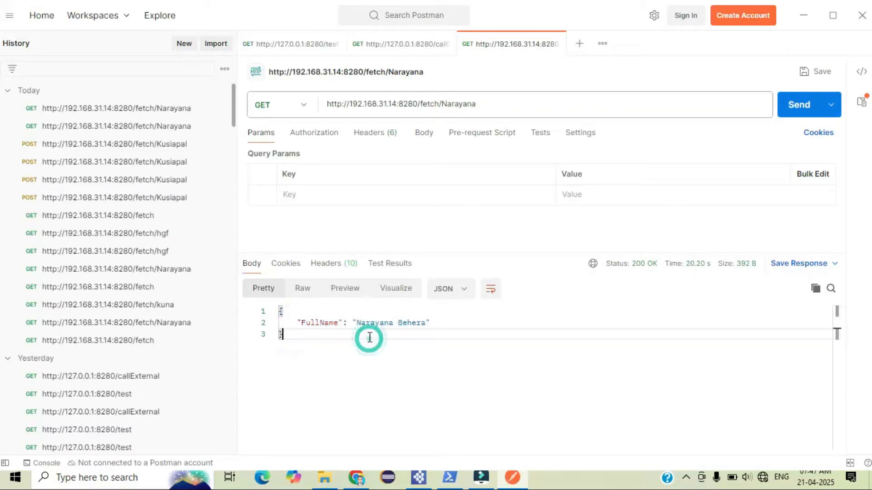
{"action": "triple_click", "coordinate": [461, 101]}
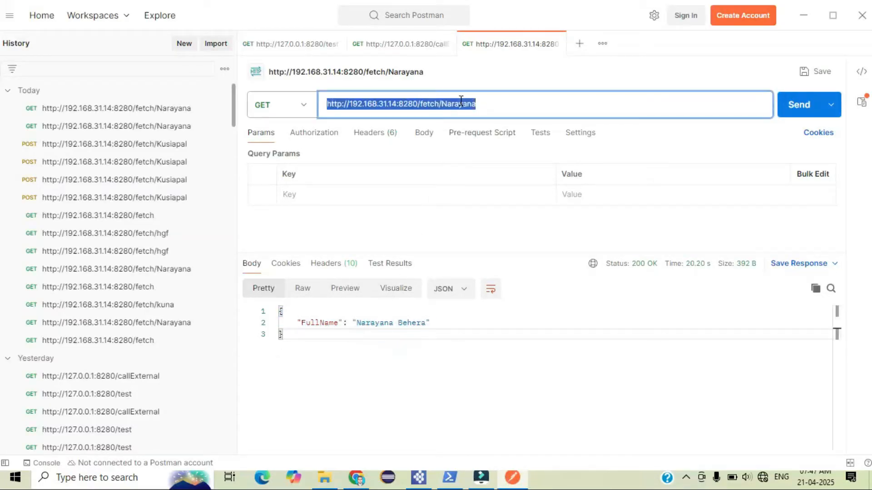
{"action": "left_click", "coordinate": [461, 102]}
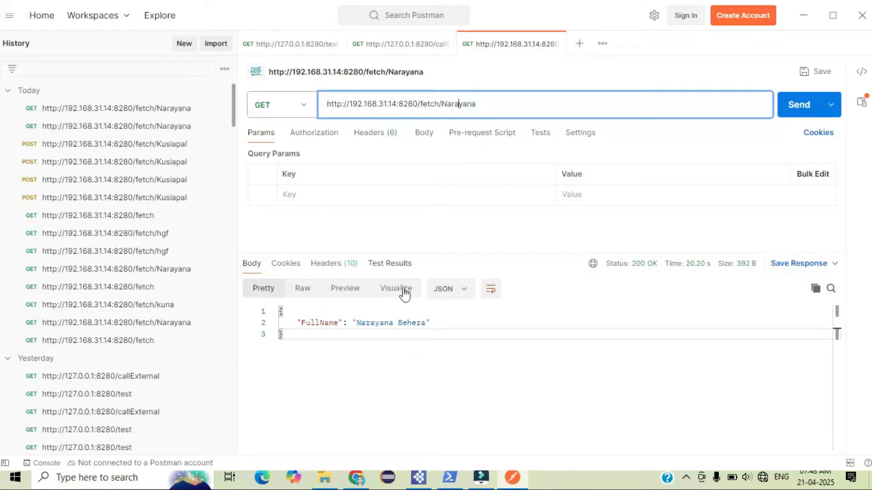
{"action": "left_click_drag", "start_coordinate": [357, 323], "coordinate": [438, 324]}
{"action": "left_click", "coordinate": [442, 352]}
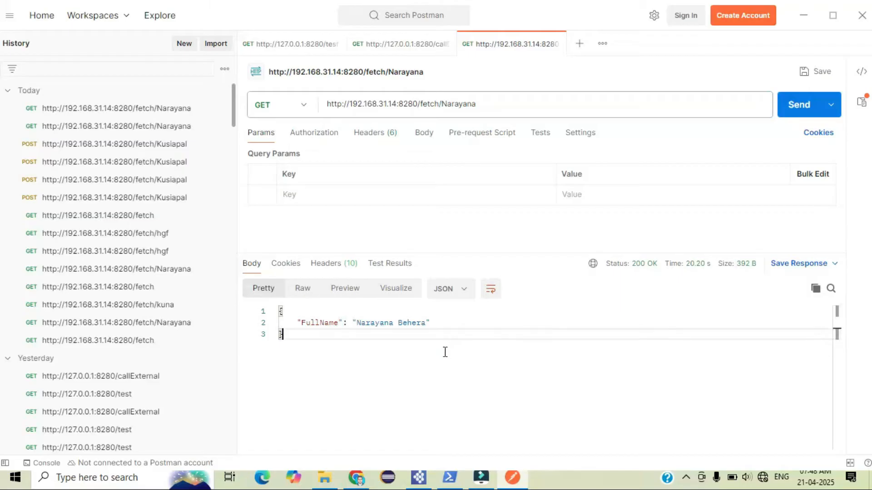
Add a second API resource to the get_post API in the Integration Studio design canvas
{"action": "left_click", "coordinate": [425, 477]}
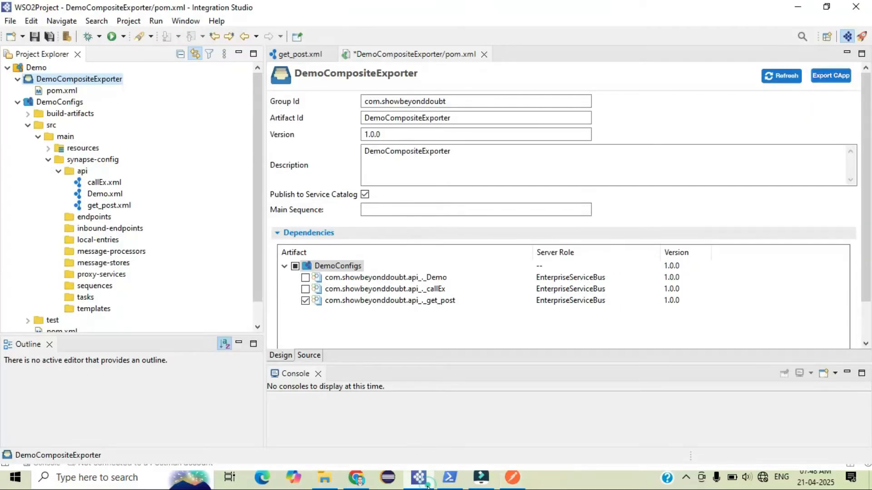
{"action": "left_click", "coordinate": [291, 54]}
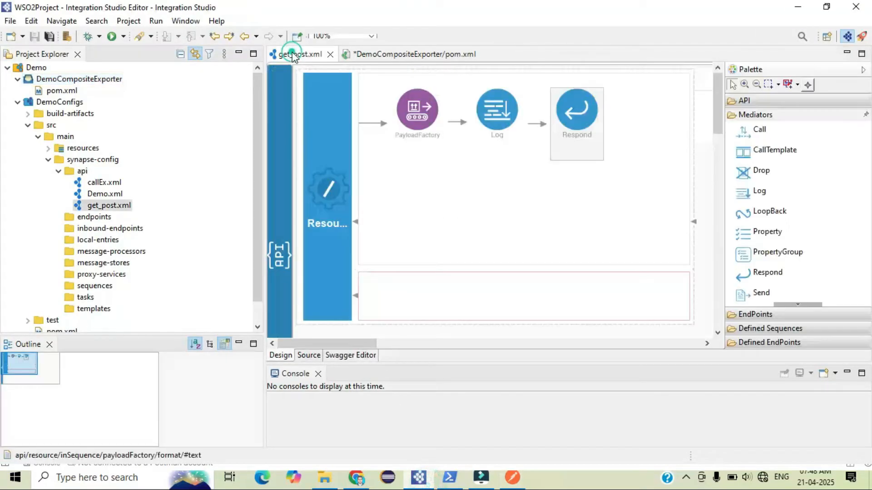
{"action": "left_click_drag", "start_coordinate": [719, 108], "coordinate": [723, 168]}
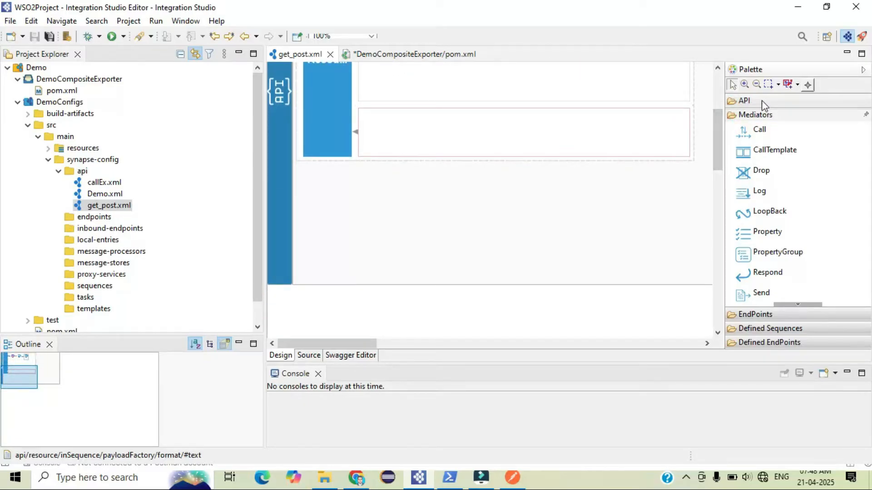
{"action": "left_click", "coordinate": [761, 100]}
{"action": "left_click", "coordinate": [765, 118]}
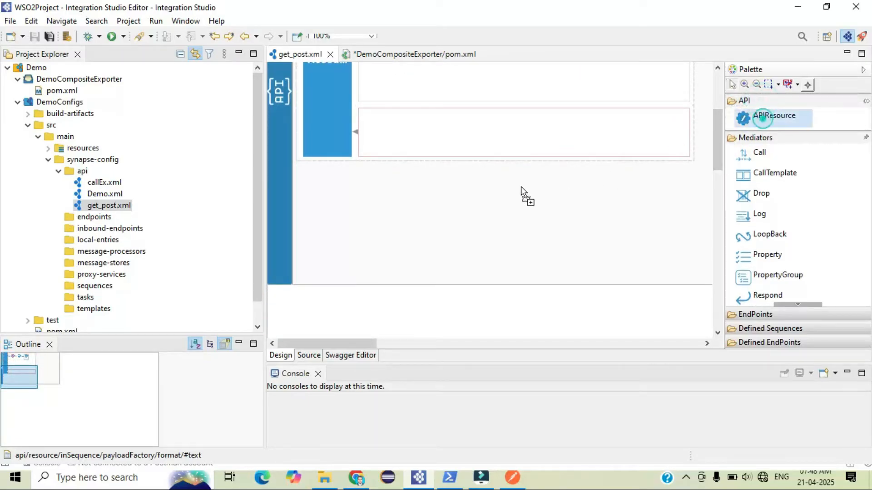
{"action": "left_click", "coordinate": [351, 216]}
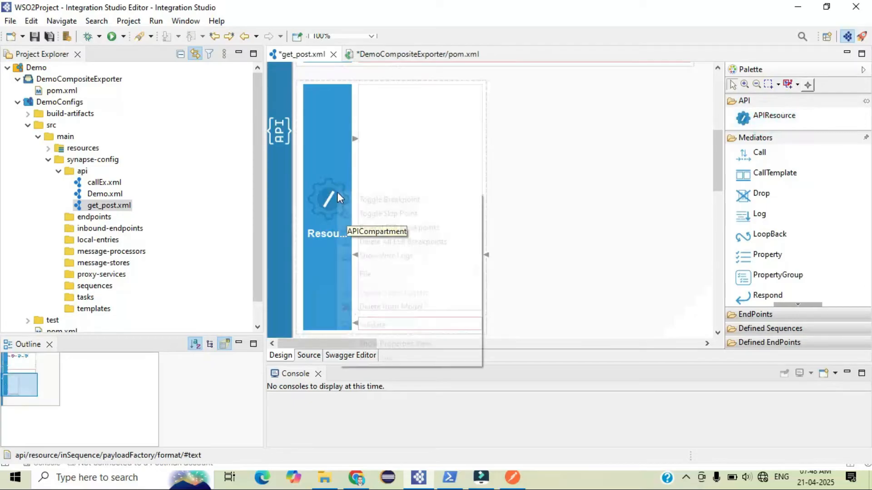
Set the new resource's URL style to URI_TEMPLATE with the Post method and save the API
{"action": "right_click", "coordinate": [337, 192]}
{"action": "left_click", "coordinate": [396, 345]}
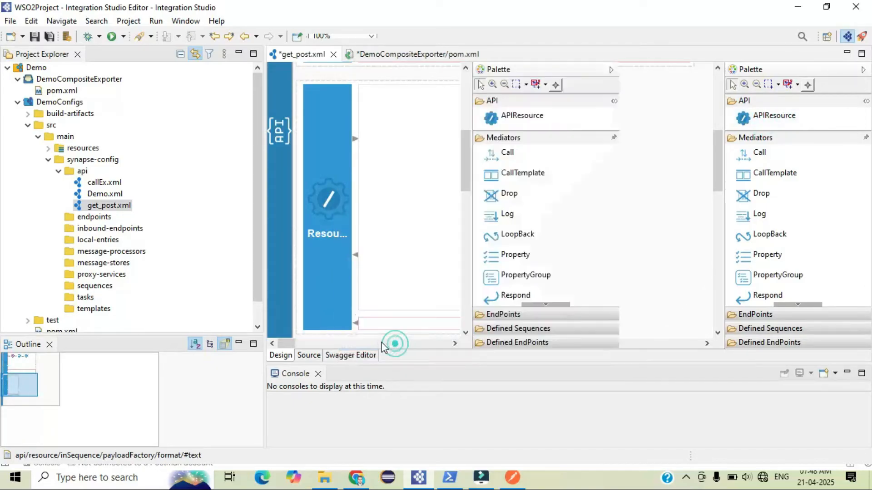
{"action": "left_click", "coordinate": [707, 119]}
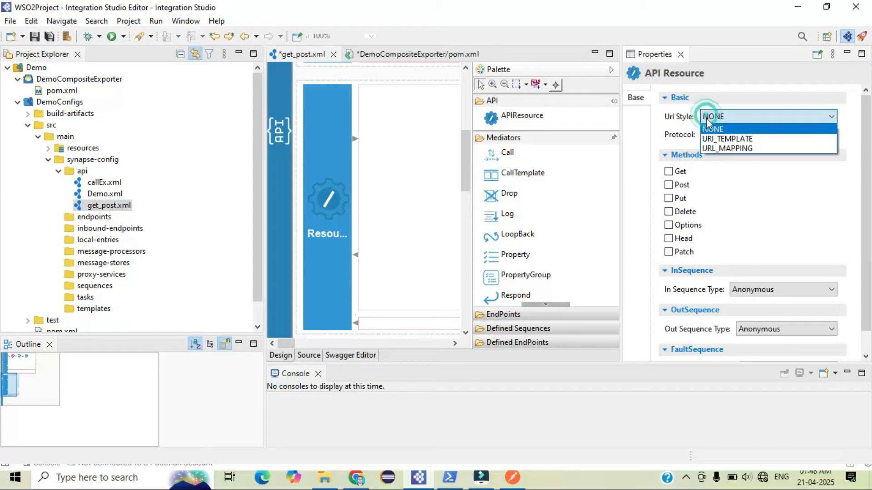
{"action": "left_click", "coordinate": [711, 136]}
{"action": "left_click", "coordinate": [674, 202]}
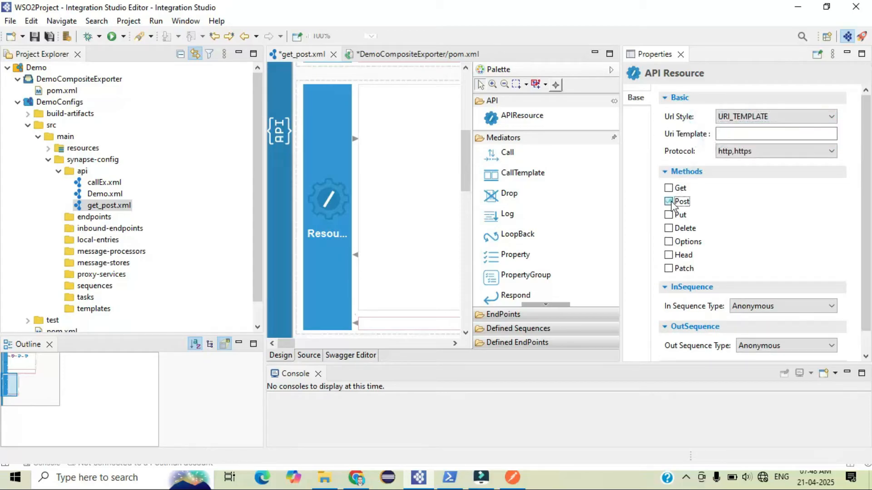
{"action": "left_click", "coordinate": [744, 136]}
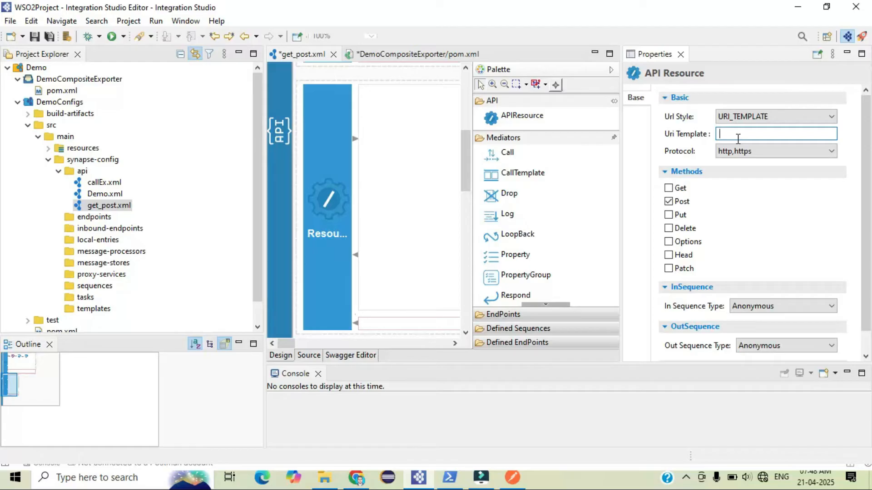
{"action": "key", "text": "ctrl+s"}
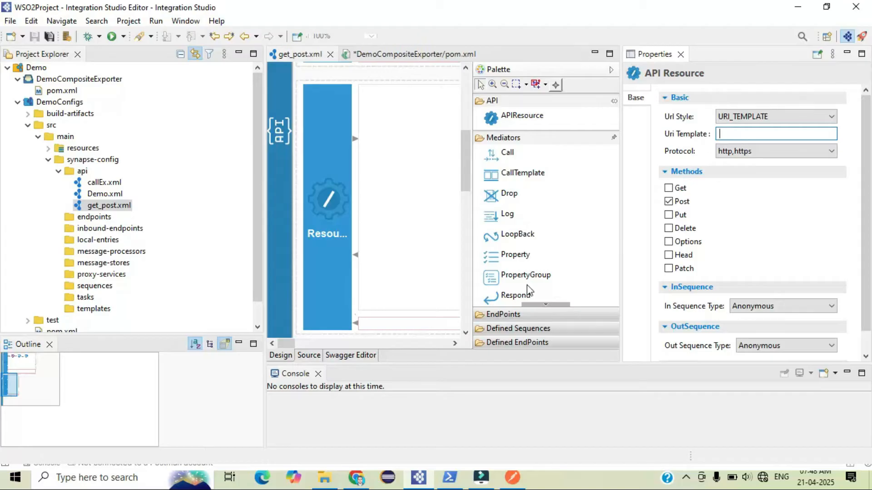
Review the get_post API source, comparing the GET and POST resources, and return to the design view
{"action": "left_click", "coordinate": [309, 355]}
{"action": "left_click", "coordinate": [681, 54]}
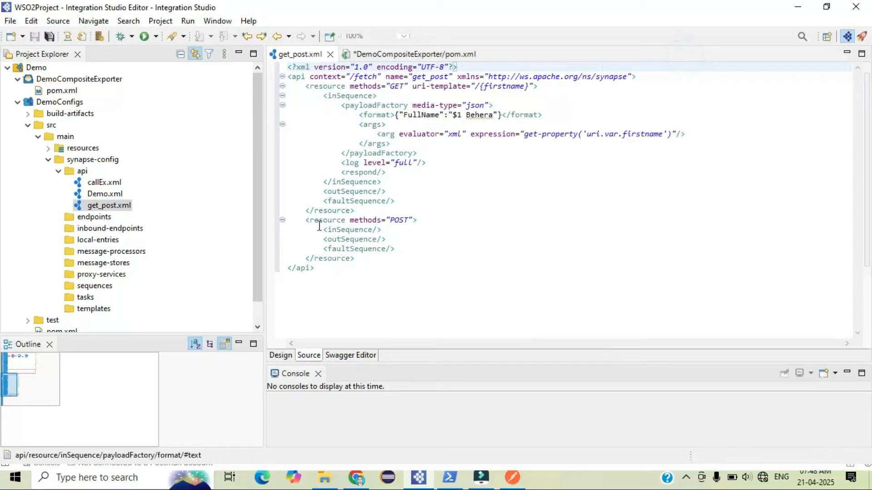
{"action": "left_click_drag", "start_coordinate": [306, 221], "coordinate": [354, 258]}
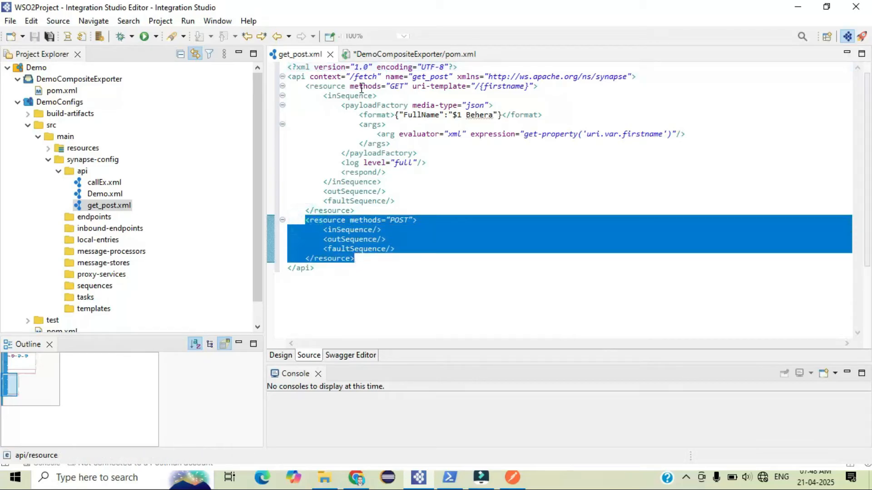
{"action": "left_click_drag", "start_coordinate": [306, 87], "coordinate": [359, 208]}
{"action": "left_click", "coordinate": [395, 81]}
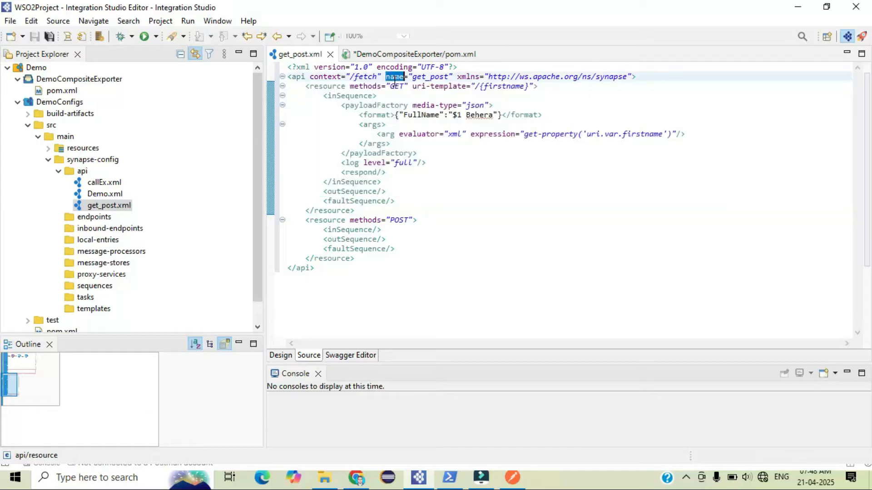
{"action": "double_click", "coordinate": [397, 86]}
{"action": "double_click", "coordinate": [400, 220]}
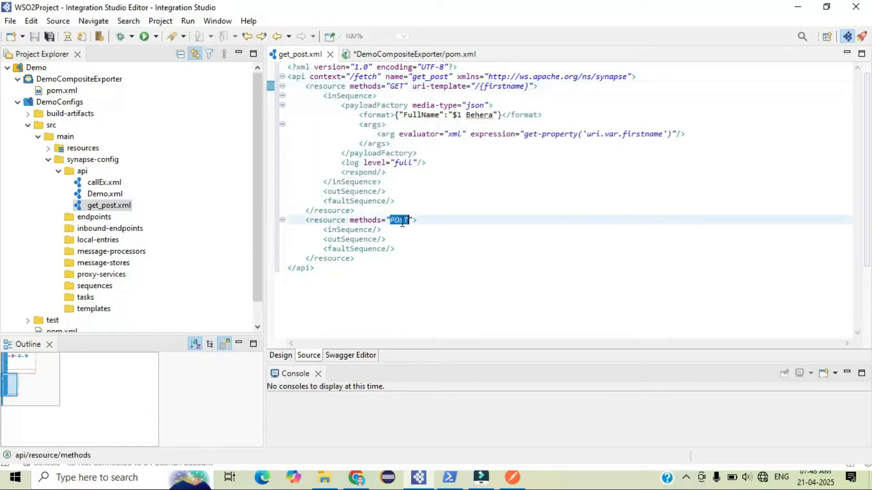
{"action": "left_click", "coordinate": [282, 355]}
{"action": "right_click", "coordinate": [331, 219]}
{"action": "left_click", "coordinate": [372, 369]}
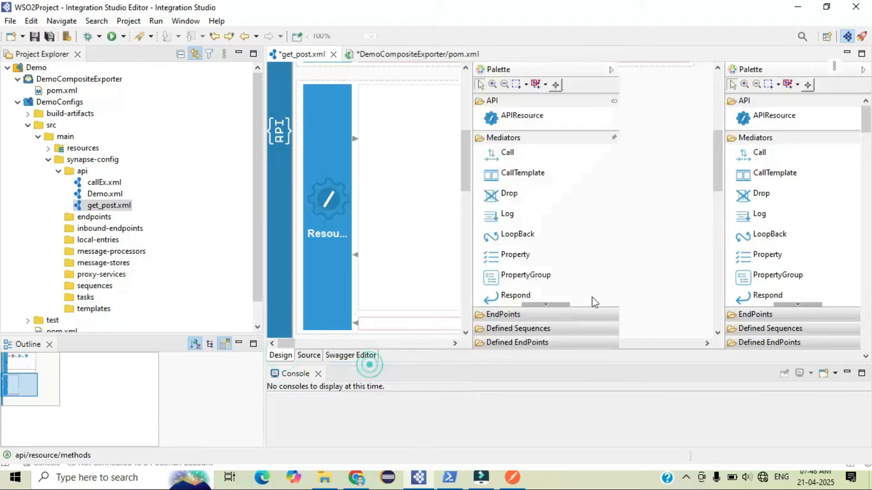
Set the POST resource's URI template to /{post} and save the API
{"action": "left_click", "coordinate": [729, 116]}
{"action": "left_click", "coordinate": [721, 141]}
{"action": "left_click", "coordinate": [729, 134]}
{"action": "type", "text": "{}"}
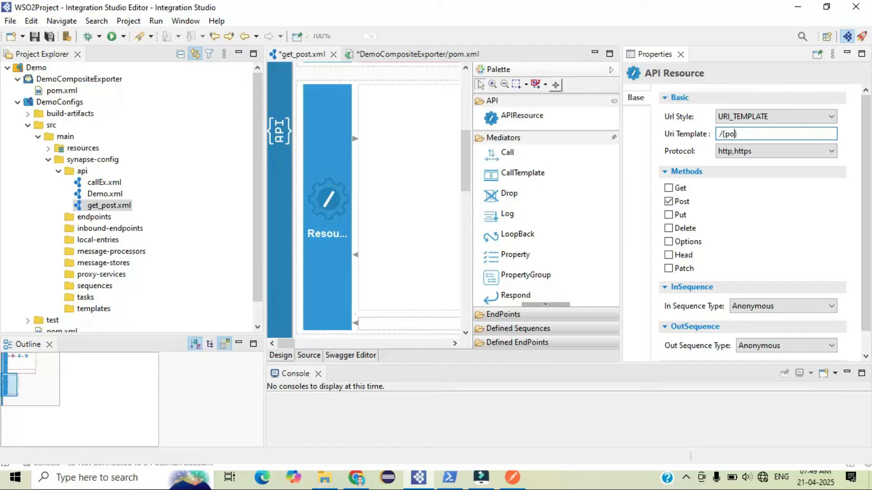
{"action": "key", "text": "ctrl+s"}
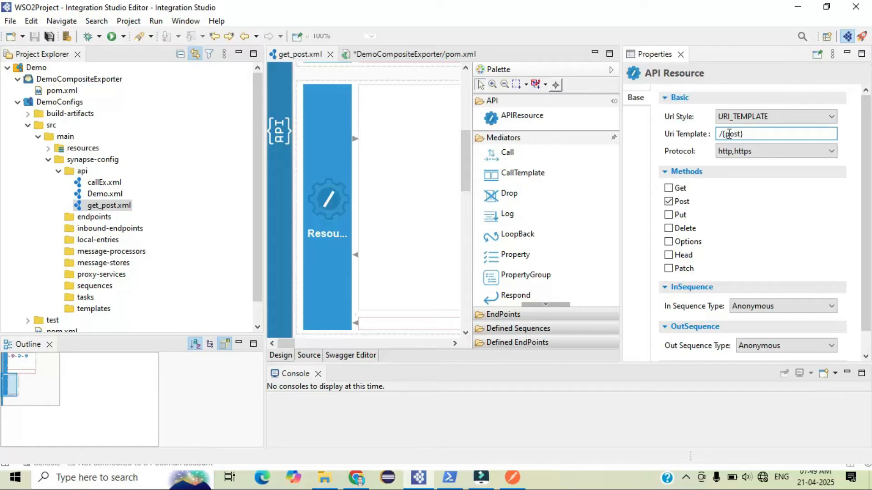
Examine the POST resource's uri-template in the API source, then return to the design view
{"action": "left_click", "coordinate": [680, 54]}
{"action": "left_click", "coordinate": [307, 356]}
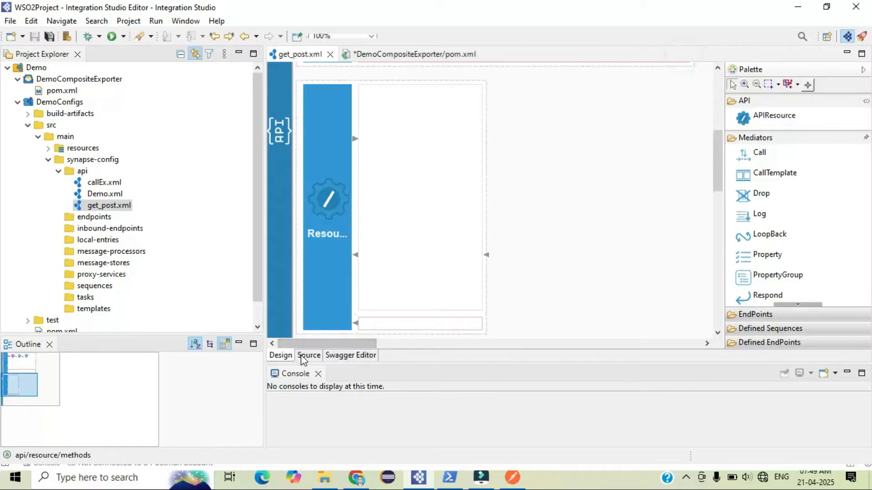
{"action": "left_click_drag", "start_coordinate": [511, 221], "coordinate": [315, 220]}
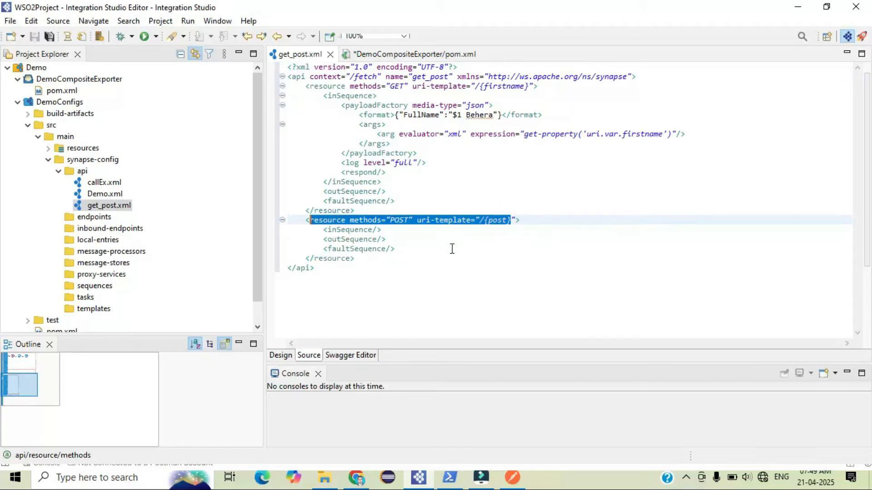
{"action": "left_click", "coordinate": [452, 249]}
{"action": "double_click", "coordinate": [399, 219]}
{"action": "double_click", "coordinate": [495, 219]}
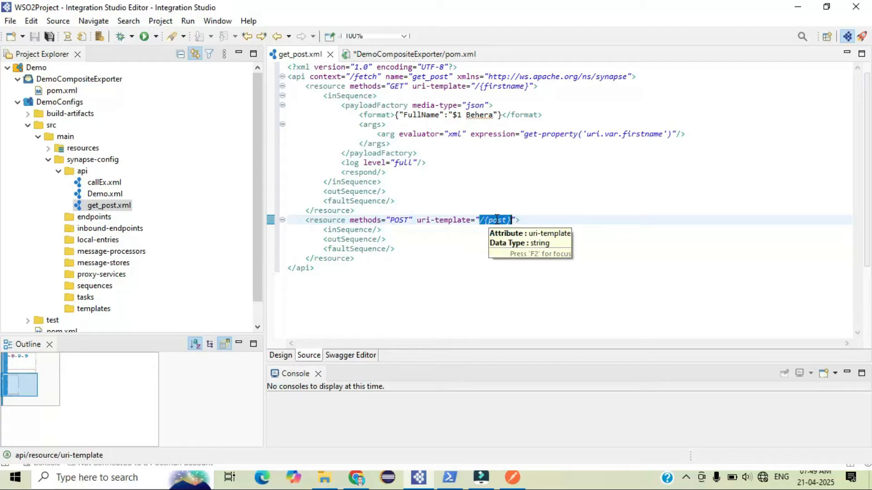
{"action": "left_click", "coordinate": [496, 220]}
{"action": "left_click", "coordinate": [496, 220]}
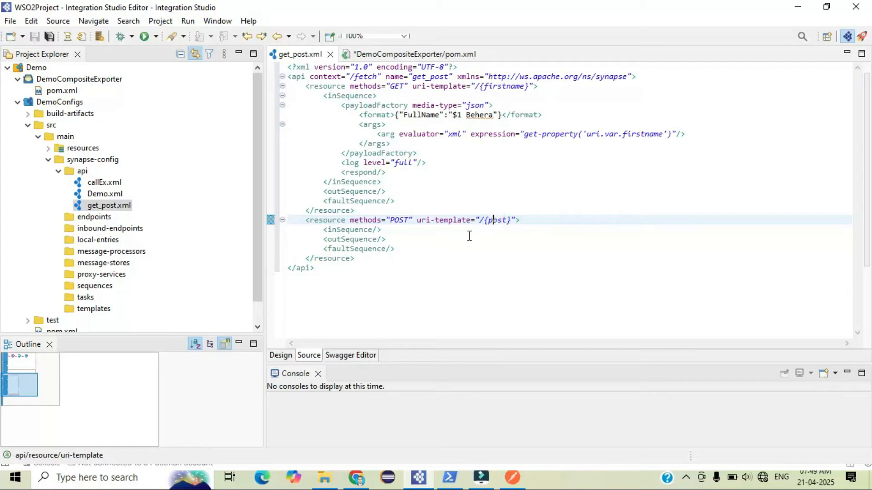
{"action": "left_click", "coordinate": [279, 355]}
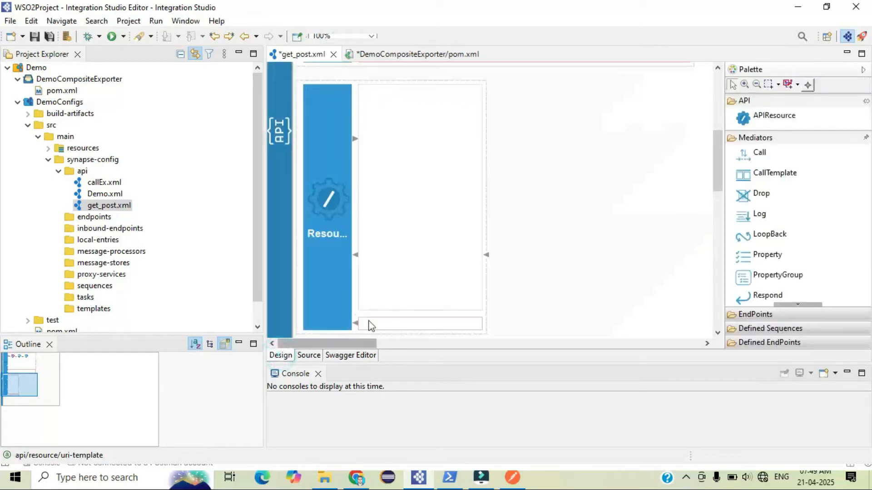
Add a Property mediator to the POST resource's in-sequence
{"action": "left_click", "coordinate": [778, 265]}
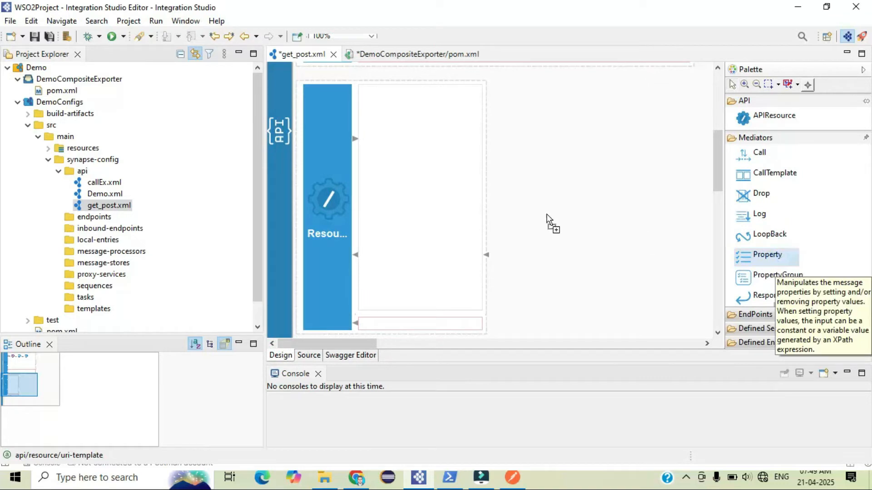
{"action": "left_click", "coordinate": [382, 145]}
Check the request Body options in Postman and return to the studio
{"action": "left_click", "coordinate": [512, 477]}
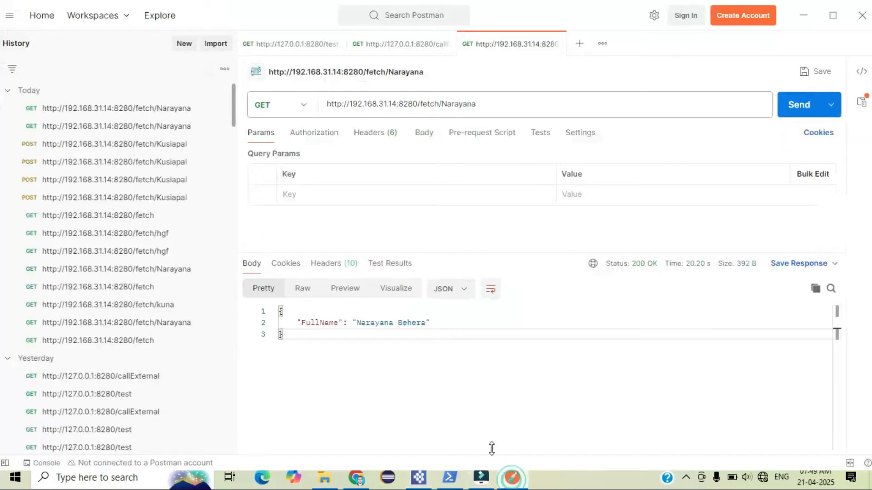
{"action": "left_click", "coordinate": [425, 132]}
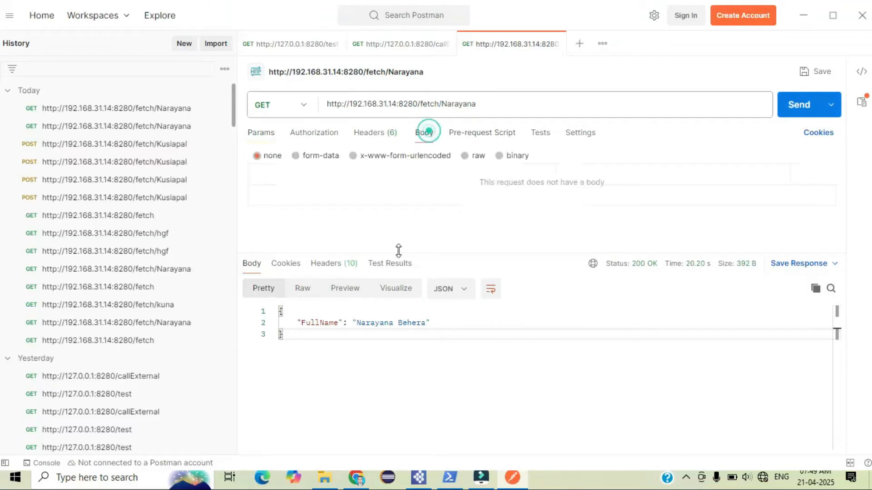
{"action": "left_click", "coordinate": [512, 477]}
Open the Property mediator's properties and name the new property District
{"action": "right_click", "coordinate": [422, 152]}
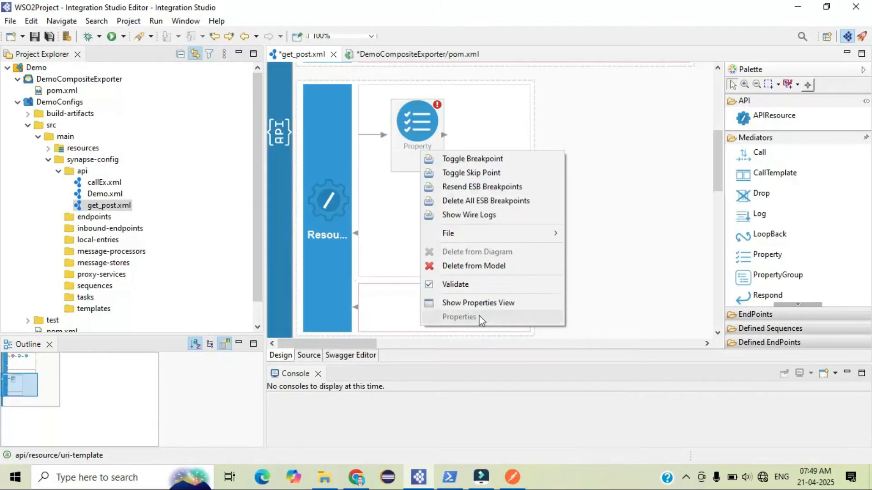
{"action": "left_click", "coordinate": [473, 302]}
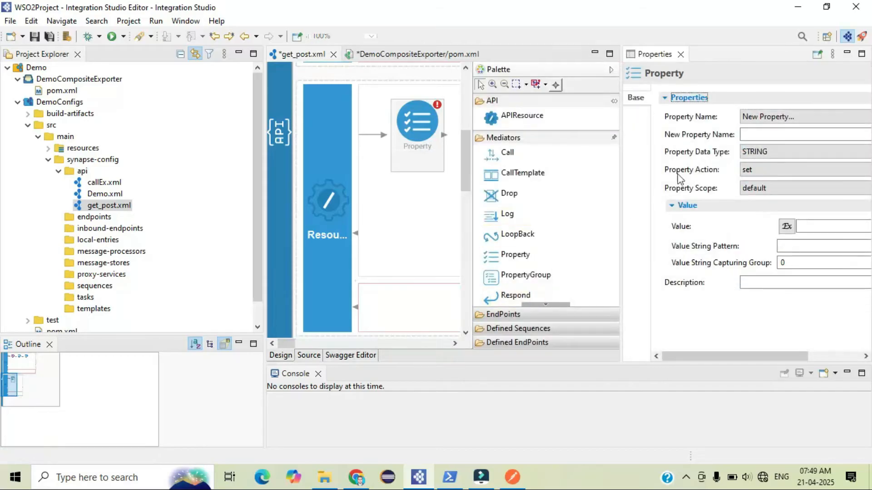
{"action": "left_click", "coordinate": [746, 133]}
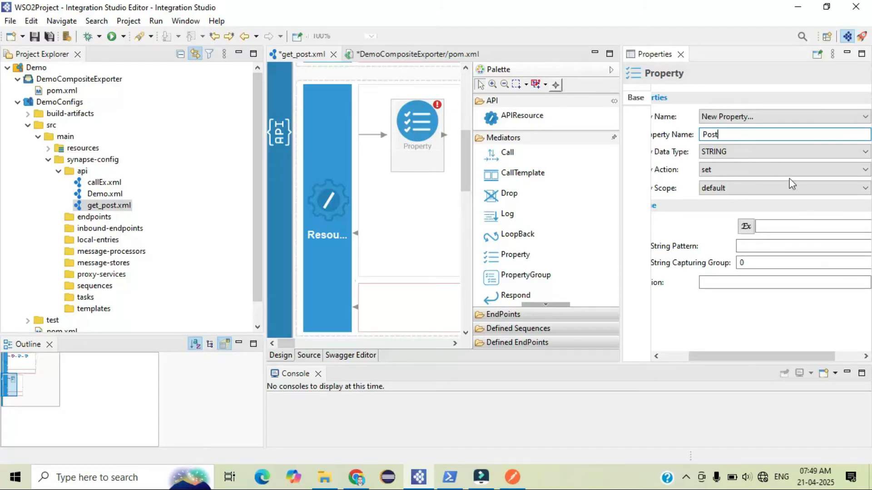
{"action": "double_click", "coordinate": [711, 135]}
{"action": "type", "text": "District"}
Set the District property's value to the expression json-eval($.District) and save the API
{"action": "left_click", "coordinate": [747, 226]}
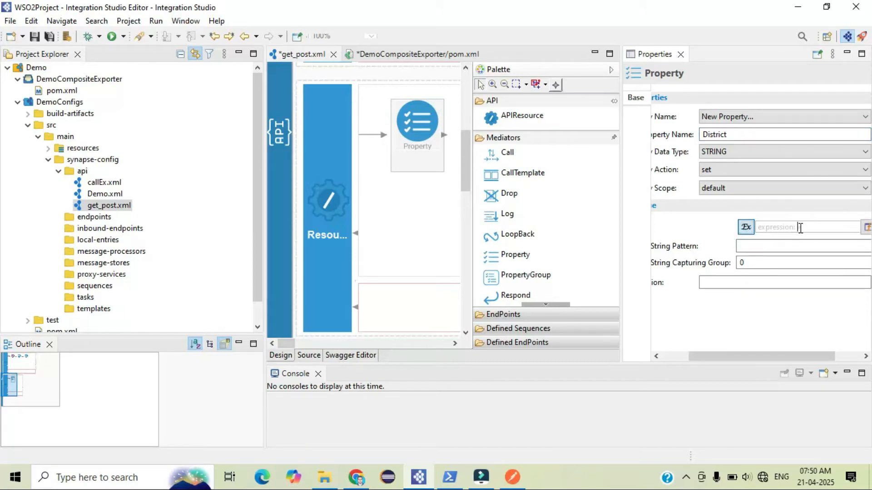
{"action": "left_click", "coordinate": [867, 227]}
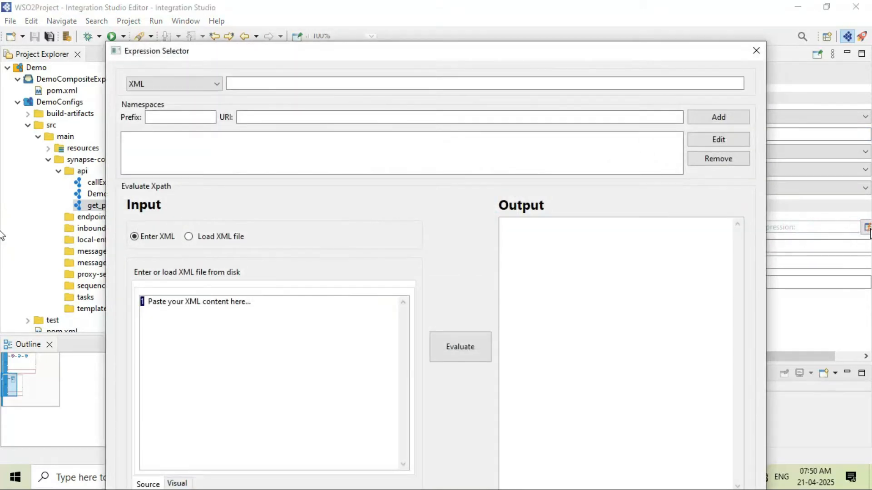
{"action": "left_click", "coordinate": [206, 83]}
{"action": "left_click", "coordinate": [146, 116]}
{"action": "left_click", "coordinate": [241, 83]}
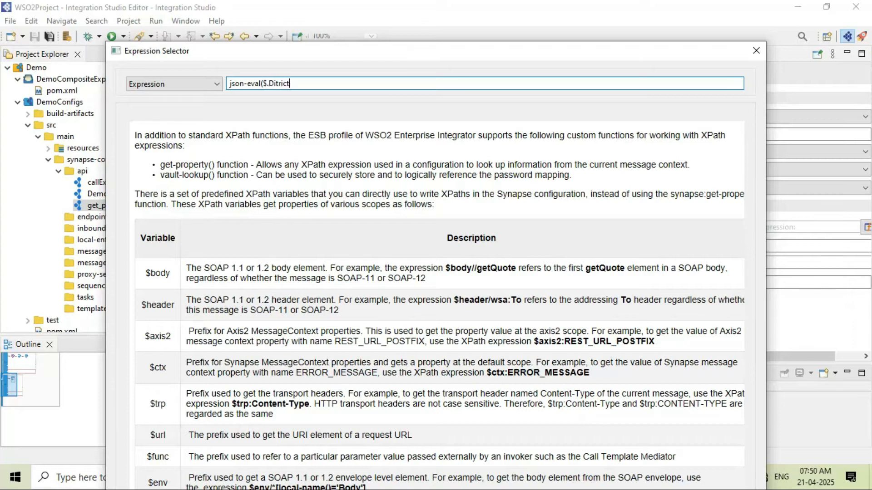
{"action": "key", "text": "Return"}
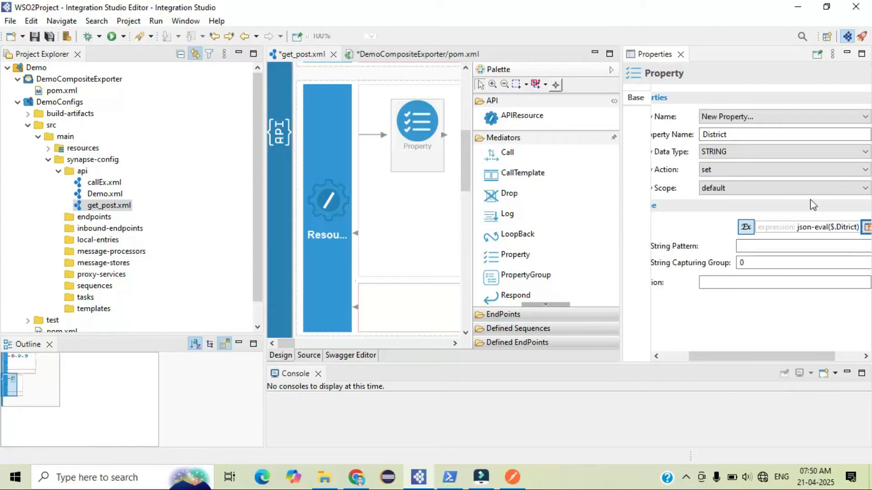
{"action": "key", "text": "ctrl+s"}
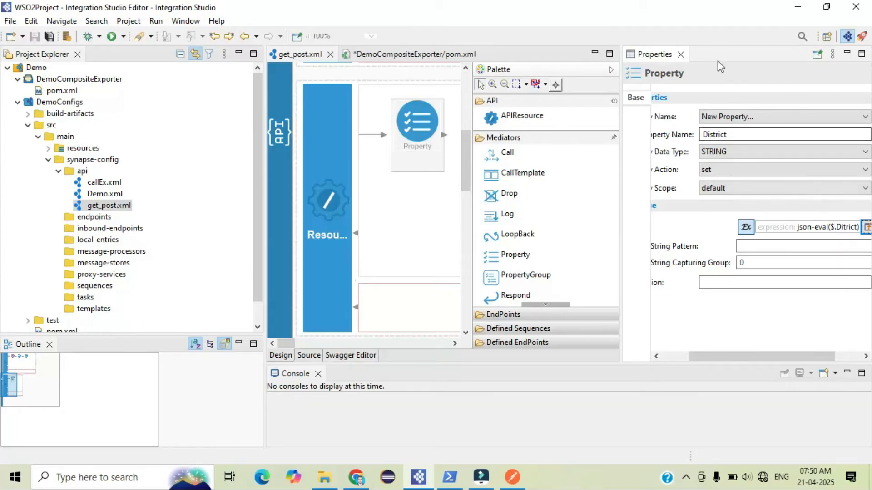
Review the new property element in the API source, then return to the design view
{"action": "left_click", "coordinate": [683, 55]}
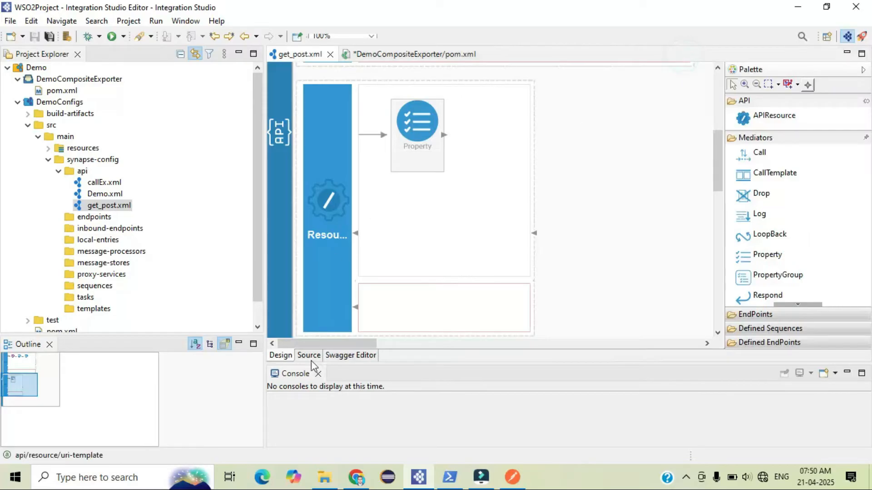
{"action": "left_click", "coordinate": [311, 358]}
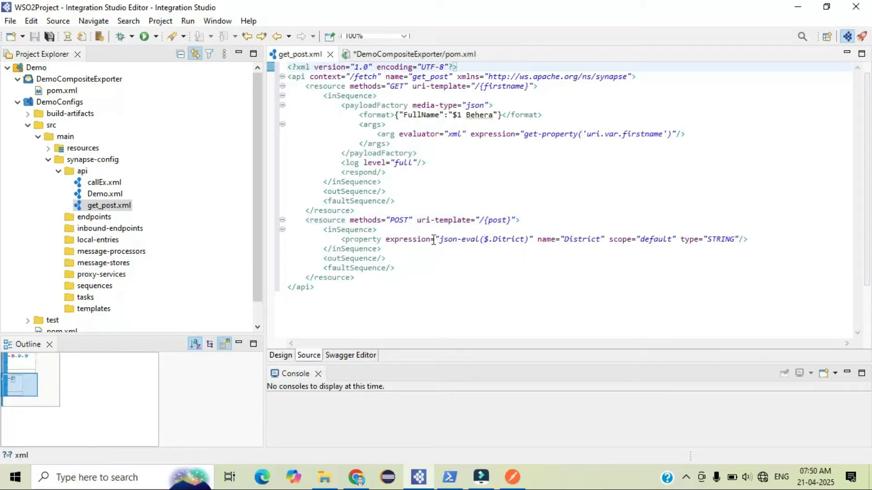
{"action": "left_click", "coordinate": [455, 240]}
{"action": "double_click", "coordinate": [438, 239]}
{"action": "left_click_drag", "start_coordinate": [483, 240], "coordinate": [529, 241]}
{"action": "double_click", "coordinate": [581, 239]}
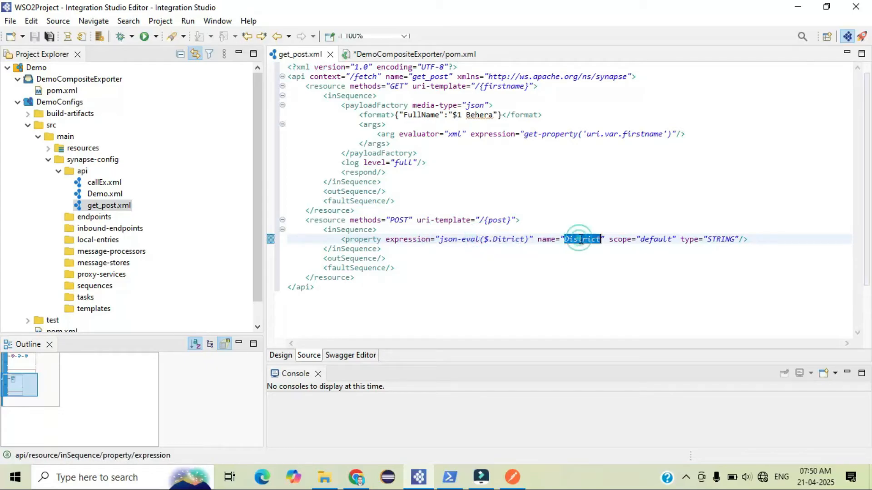
{"action": "left_click", "coordinate": [587, 269]}
{"action": "left_click_drag", "start_coordinate": [600, 240], "coordinate": [567, 239]}
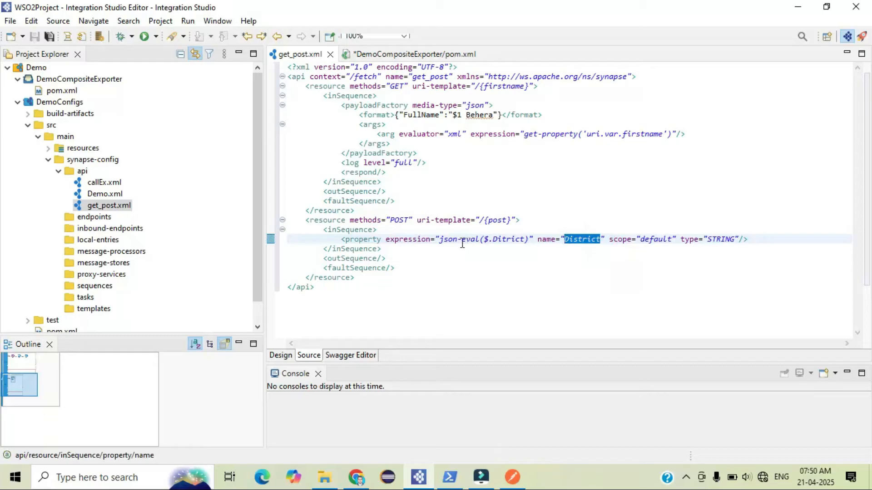
{"action": "left_click", "coordinate": [274, 358]}
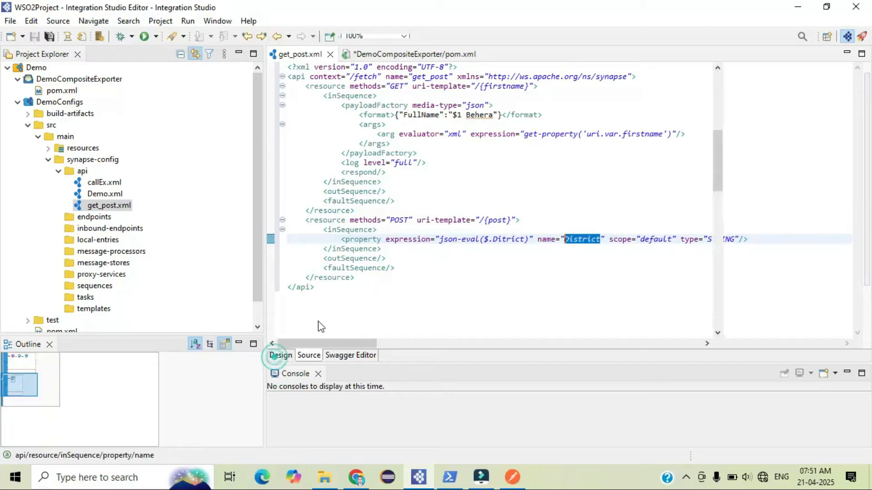
Add a PayloadFactory mediator after the Property mediator and open its properties
{"action": "scroll", "coordinate": [589, 227], "scroll_direction": "down", "scroll_amount": 3}
{"action": "scroll", "coordinate": [590, 228], "scroll_direction": "up", "scroll_amount": 3}
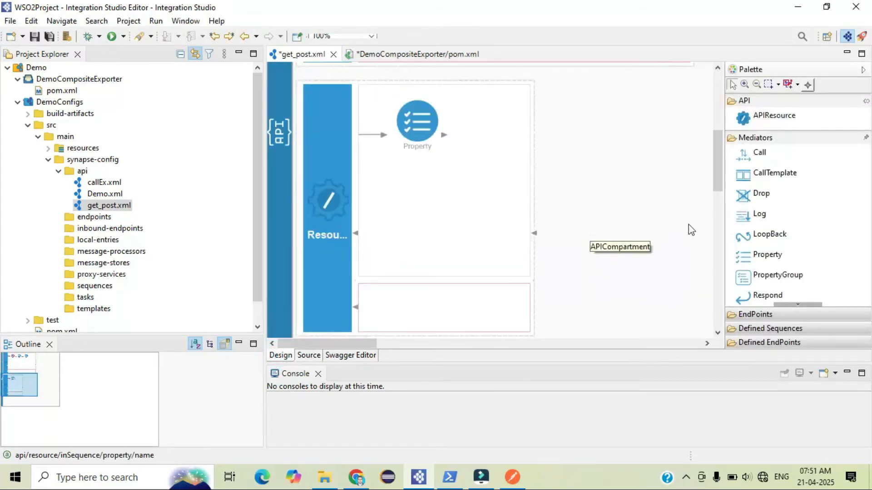
{"action": "scroll", "coordinate": [798, 230], "scroll_direction": "down", "scroll_amount": 10}
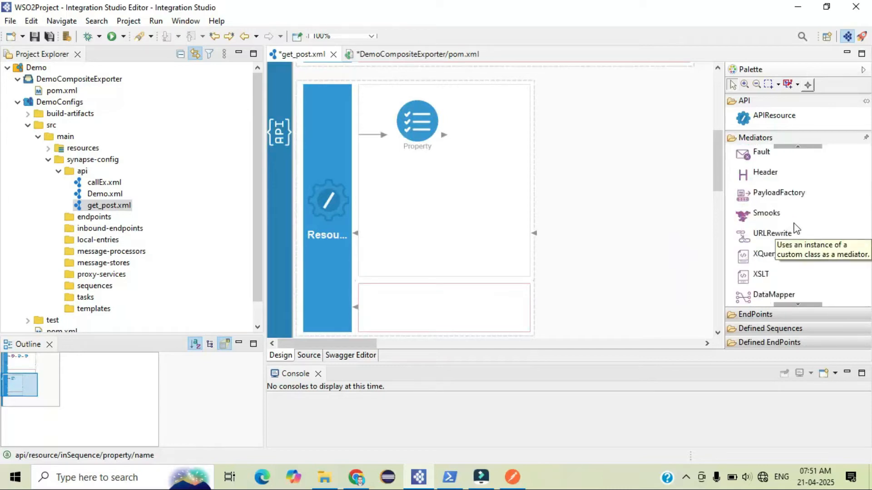
{"action": "scroll", "coordinate": [797, 229], "scroll_direction": "up", "scroll_amount": 3}
{"action": "left_click_drag", "start_coordinate": [769, 194], "coordinate": [467, 132]}
{"action": "right_click", "coordinate": [500, 118]}
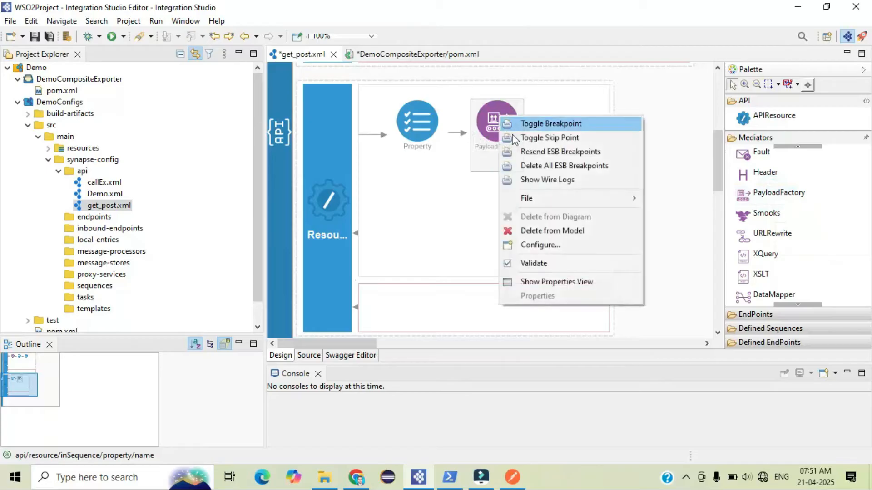
{"action": "left_click", "coordinate": [560, 281]}
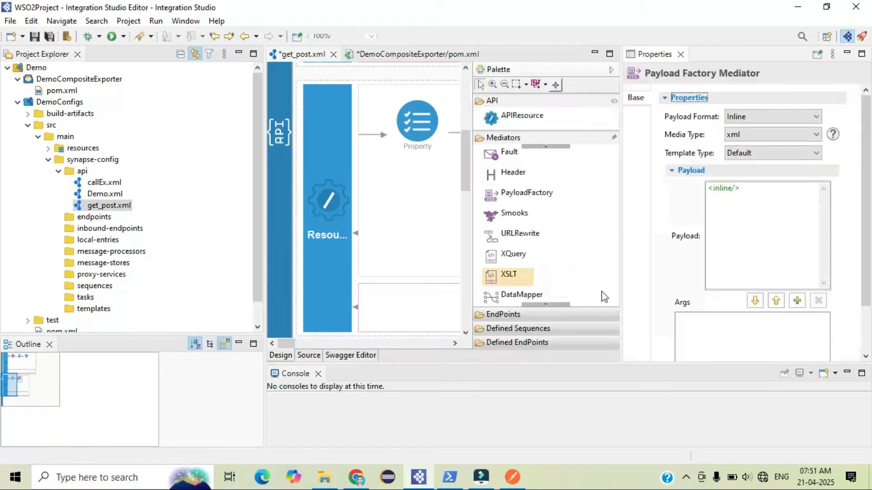
Set the PayloadFactory media type to json with payload {"Post":"$1","District0":"$2"} and save
{"action": "left_click", "coordinate": [753, 134]}
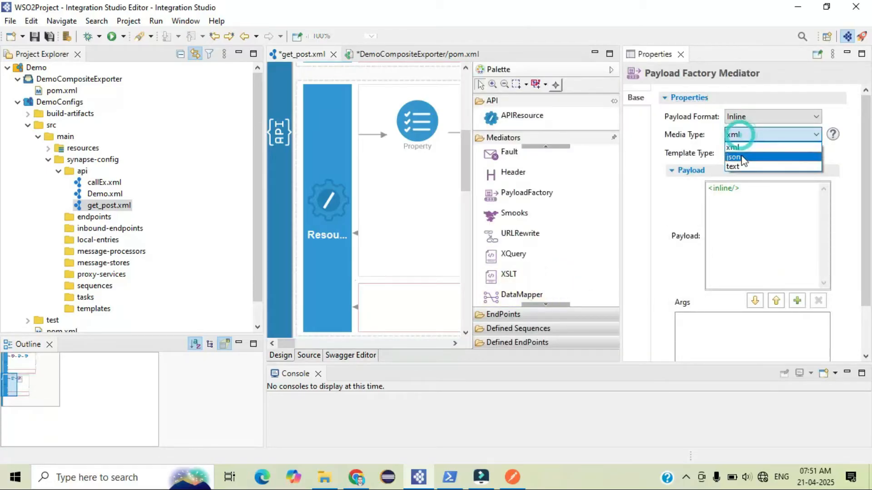
{"action": "left_click", "coordinate": [744, 153]}
{"action": "triple_click", "coordinate": [743, 145]}
{"action": "key", "text": "BackSpace"}
{"action": "type", "text": "{}"}
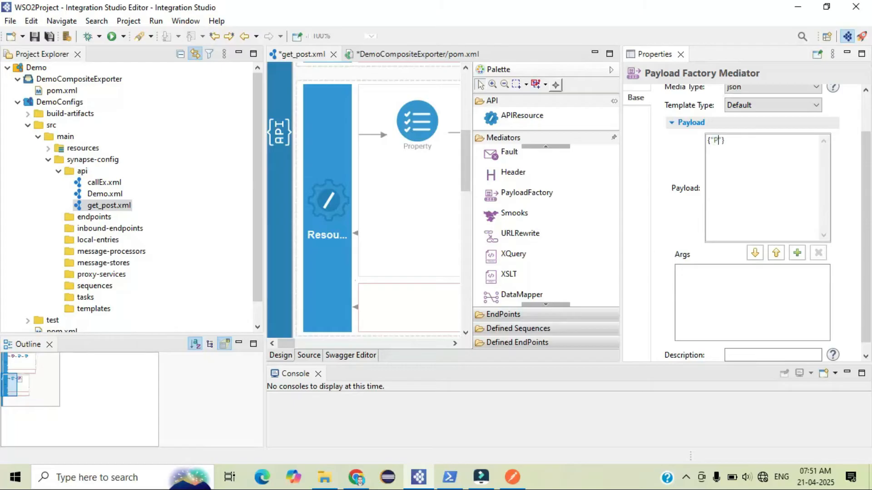
{"action": "type", "text": "st\":\"$1"}
{"action": "left_click", "coordinate": [740, 140]}
{"action": "left_click", "coordinate": [749, 140]}
{"action": "type", "text": ",\"District0"}
{"action": "type", "text": "\":\"$2"}
{"action": "key", "text": "ctrl+s"}
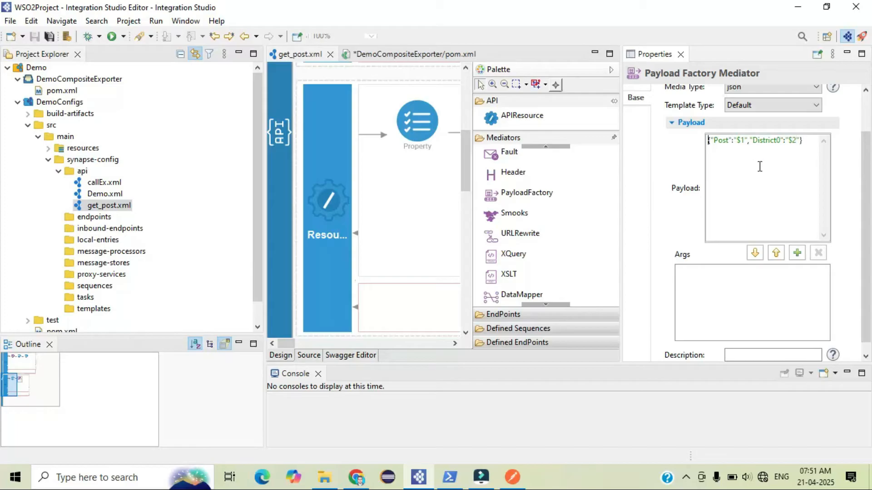
Add a payload argument using the expression get-property('uri.var.post')
{"action": "left_click", "coordinate": [797, 253]}
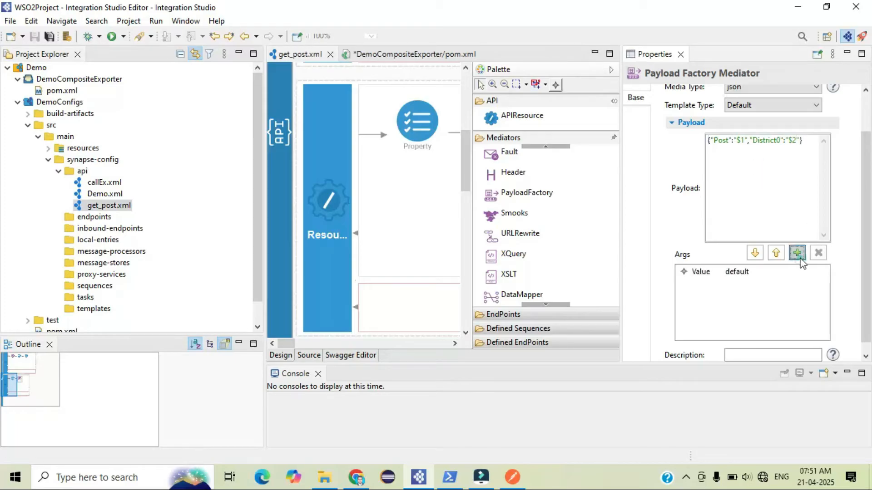
{"action": "left_click", "coordinate": [402, 160]}
{"action": "left_click", "coordinate": [386, 183]}
{"action": "left_click", "coordinate": [381, 176]}
{"action": "left_click", "coordinate": [184, 44]}
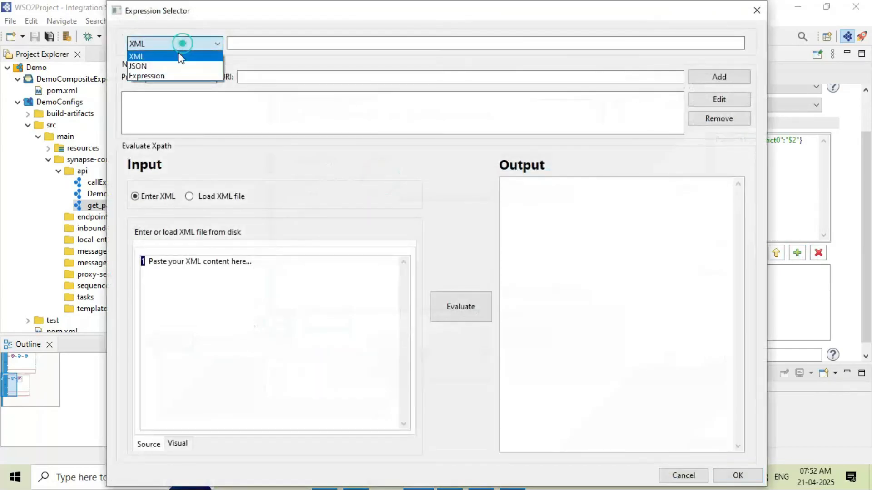
{"action": "left_click", "coordinate": [164, 75]}
{"action": "left_click", "coordinate": [258, 41]}
{"action": "type", "text": "get-property('uri"}
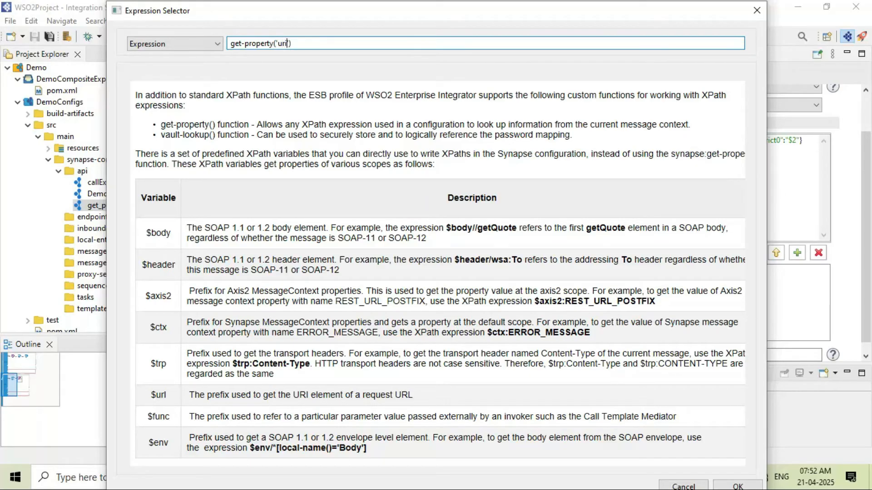
{"action": "type", "text": "var.post"}
{"action": "left_click_drag", "start_coordinate": [390, 9], "coordinate": [373, 62]}
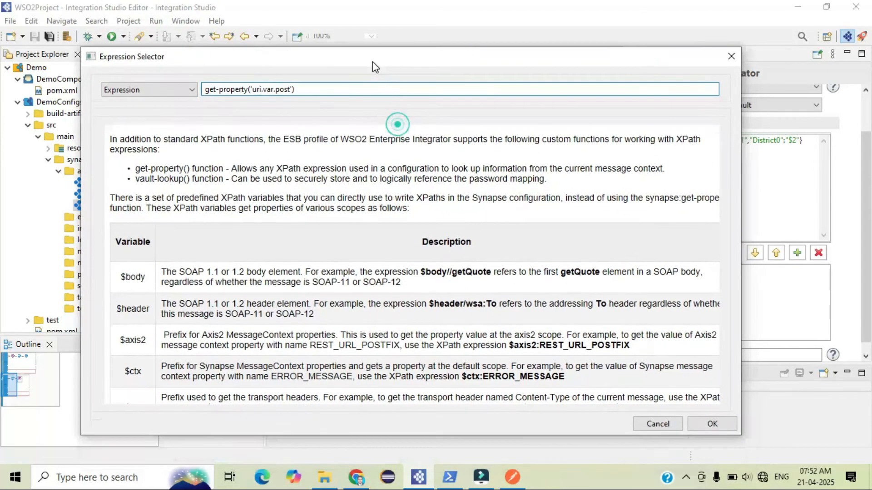
{"action": "left_click", "coordinate": [715, 423]}
{"action": "left_click", "coordinate": [503, 293]}
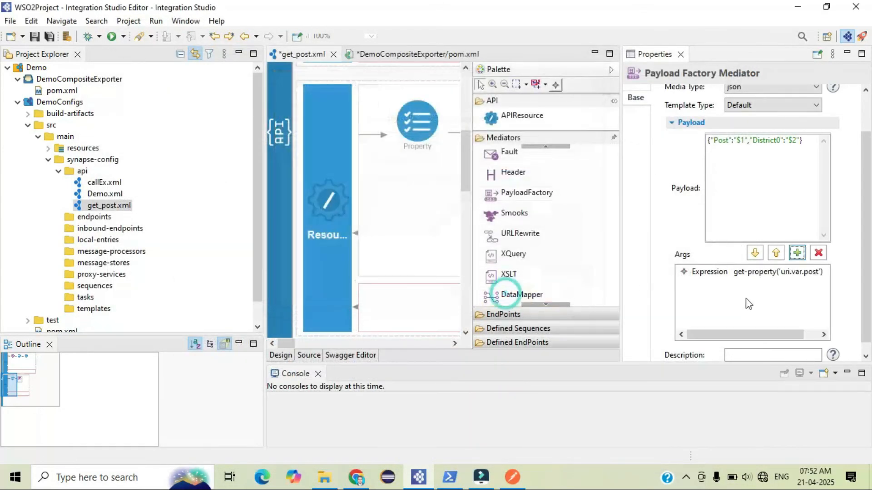
Correct the payload key District0 to District and save the API
{"action": "double_click", "coordinate": [741, 140]}
{"action": "left_click", "coordinate": [791, 140]}
{"action": "left_click", "coordinate": [779, 141]}
{"action": "key", "text": "BackSpace"}
{"action": "key", "text": "ctrl+s"}
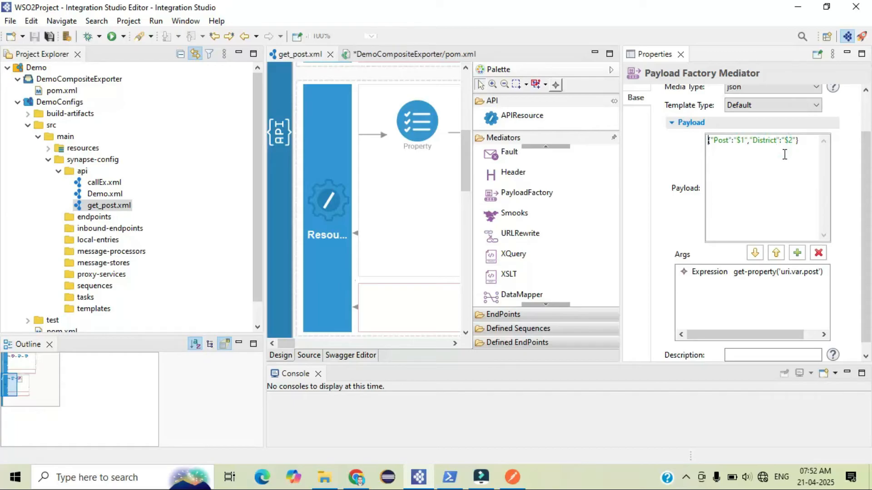
Add a second payload argument of type Expression with get-property('District'), close the properties and save
{"action": "left_click", "coordinate": [798, 253]}
{"action": "left_click_drag", "start_coordinate": [386, 80], "coordinate": [263, 80]}
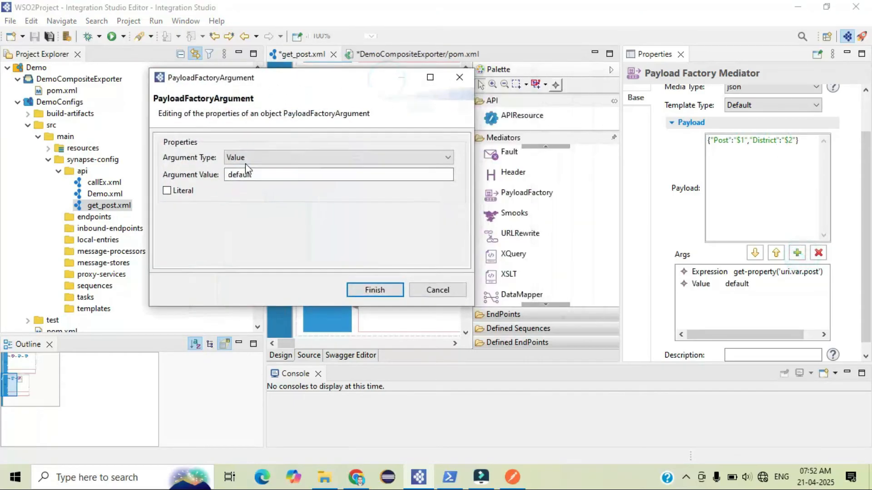
{"action": "left_click", "coordinate": [245, 160]}
{"action": "left_click", "coordinate": [244, 176]}
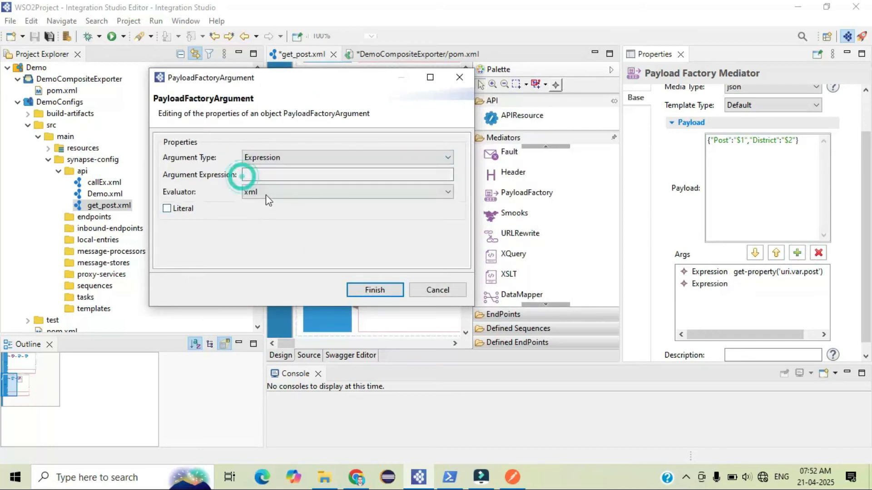
{"action": "left_click", "coordinate": [276, 176]}
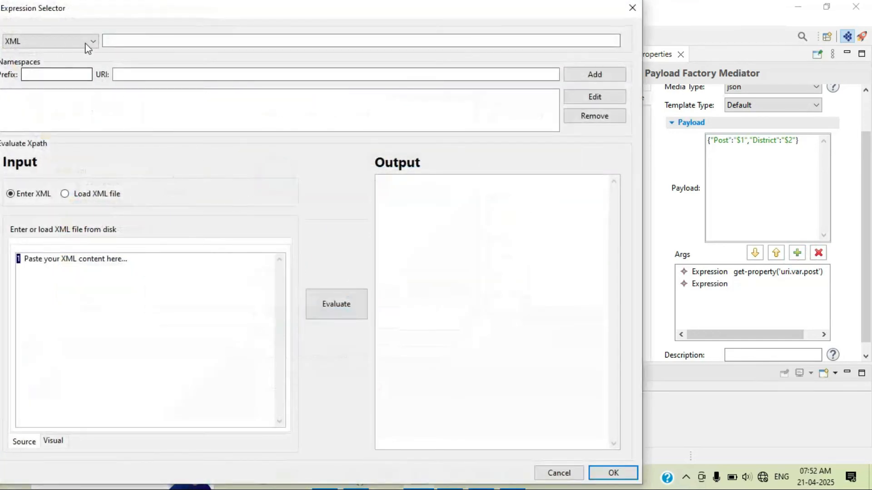
{"action": "left_click_drag", "start_coordinate": [218, 14], "coordinate": [331, 23]}
{"action": "left_click", "coordinate": [183, 49]}
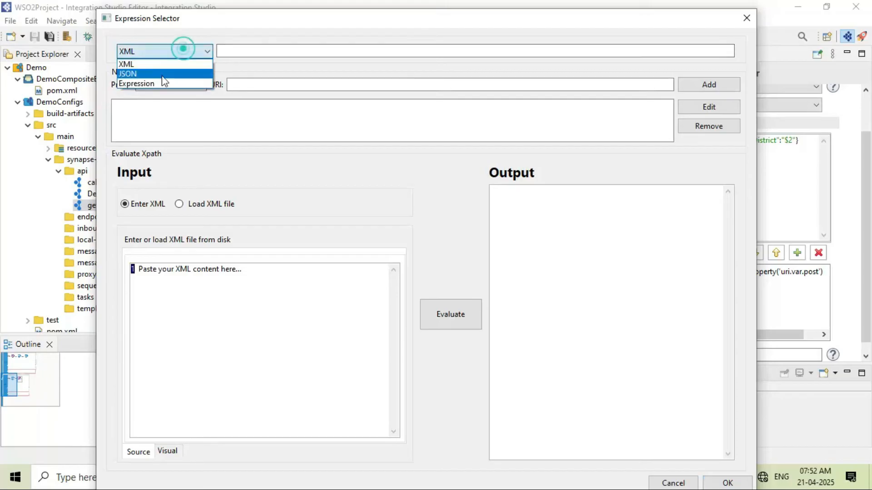
{"action": "left_click", "coordinate": [155, 83]}
{"action": "type", "text": "get-property("}
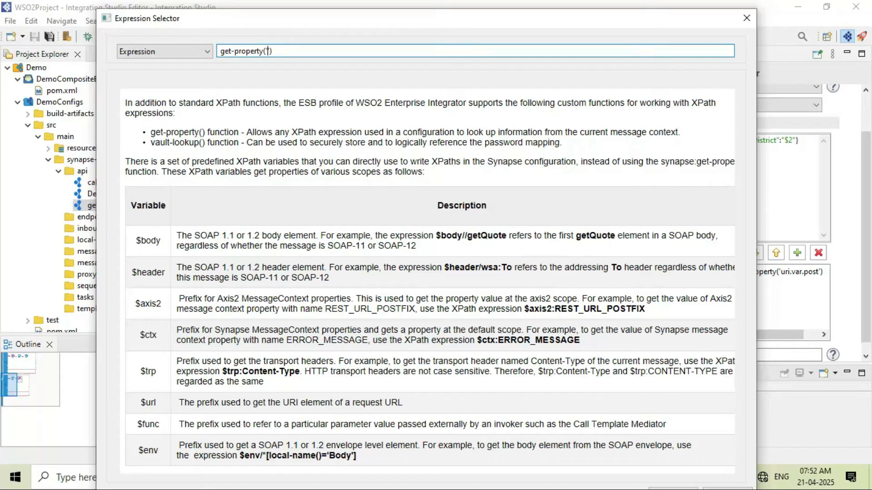
{"action": "type", "text": "District"}
{"action": "left_click_drag", "start_coordinate": [295, 9], "coordinate": [310, 62]}
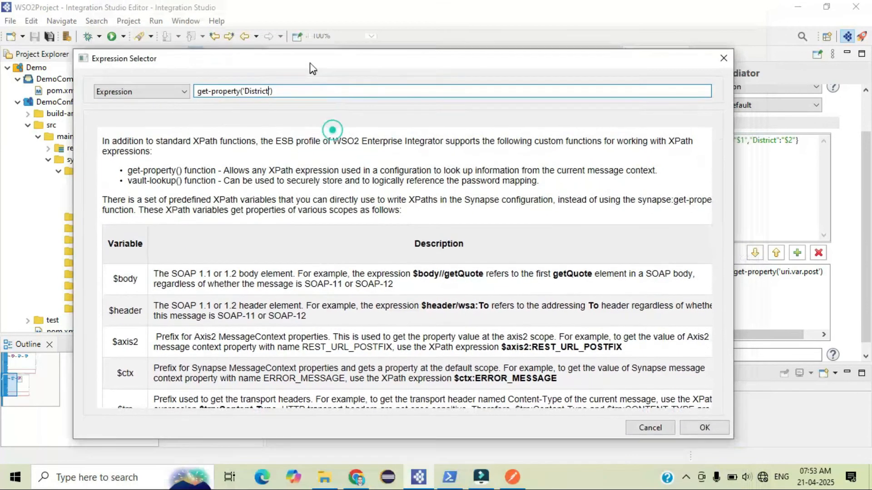
{"action": "left_click", "coordinate": [709, 423]}
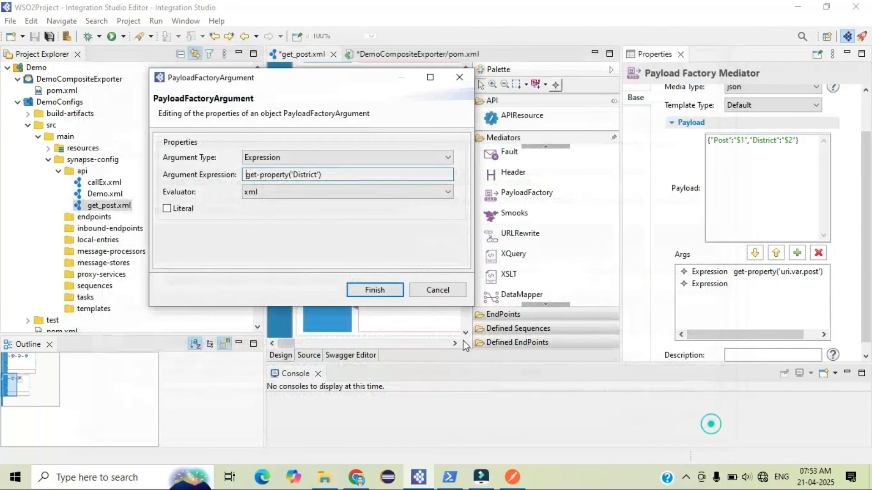
{"action": "left_click", "coordinate": [374, 290]}
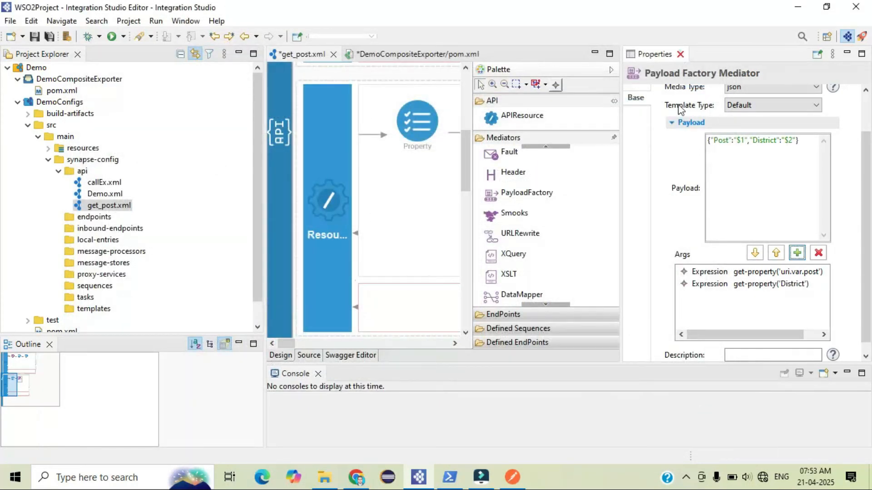
{"action": "left_click", "coordinate": [680, 54]}
{"action": "key", "text": "ctrl+s"}
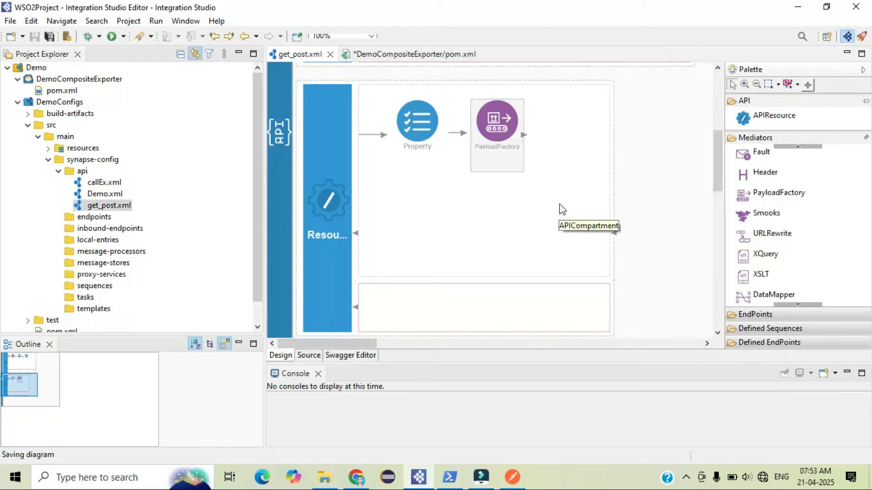
Review the POST resource's property and PayloadFactory elements in the source view
{"action": "left_click", "coordinate": [309, 356]}
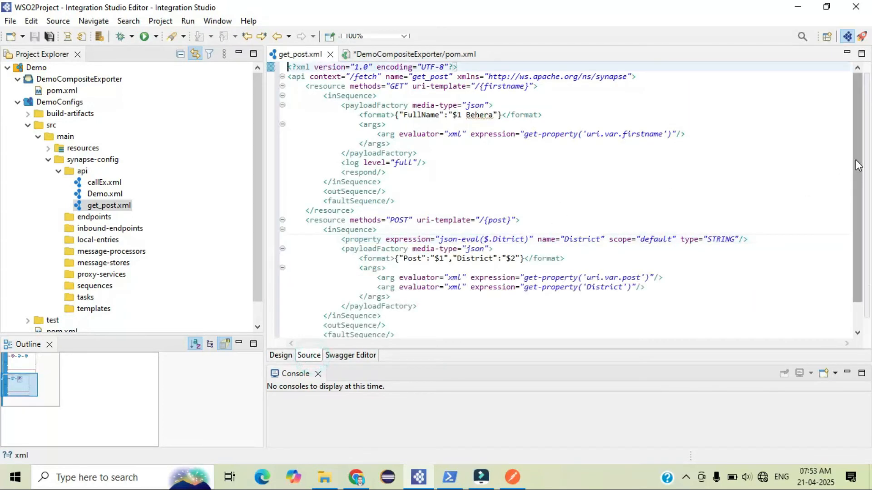
{"action": "scroll", "coordinate": [857, 164], "scroll_direction": "down", "scroll_amount": 1}
{"action": "double_click", "coordinate": [444, 228]}
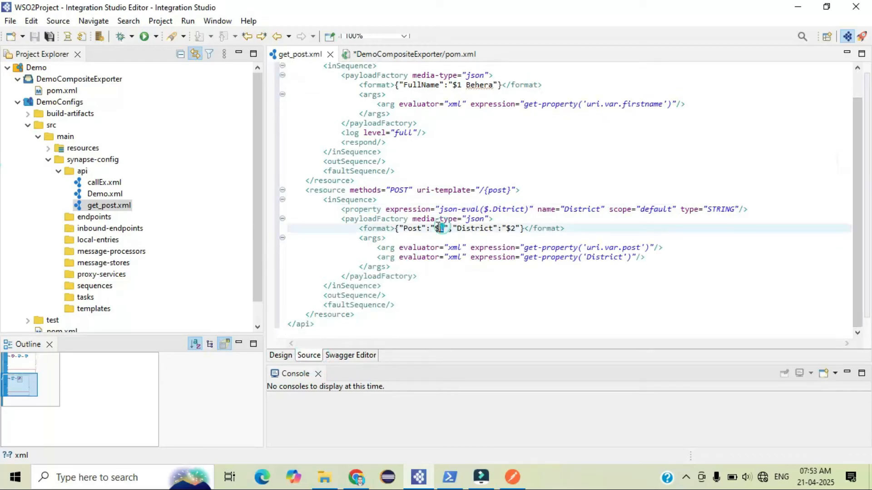
{"action": "double_click", "coordinate": [649, 247]}
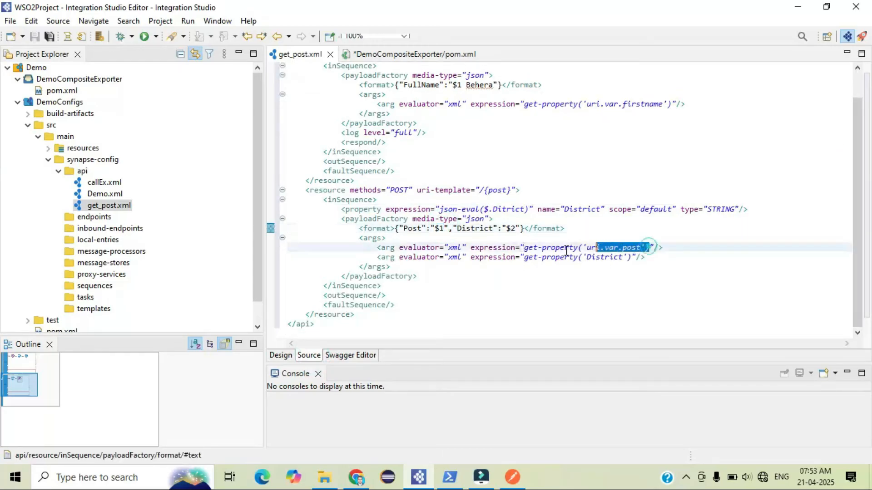
{"action": "double_click", "coordinate": [511, 189]}
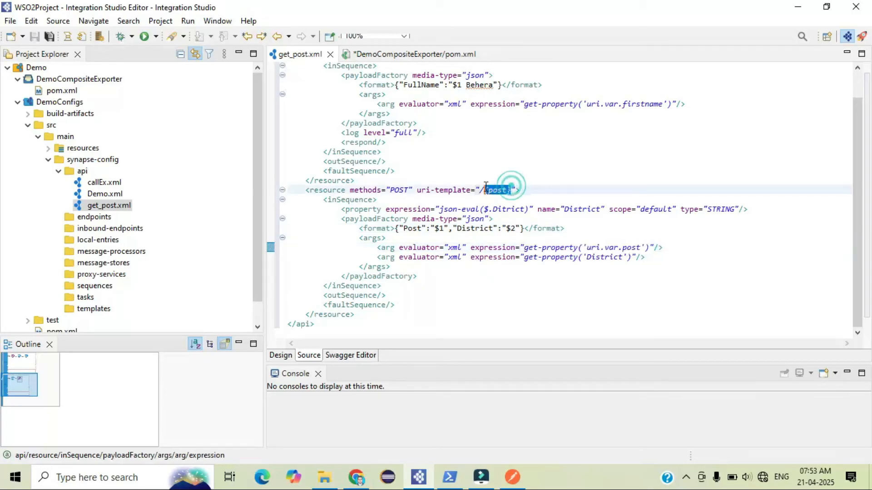
{"action": "double_click", "coordinate": [625, 249]}
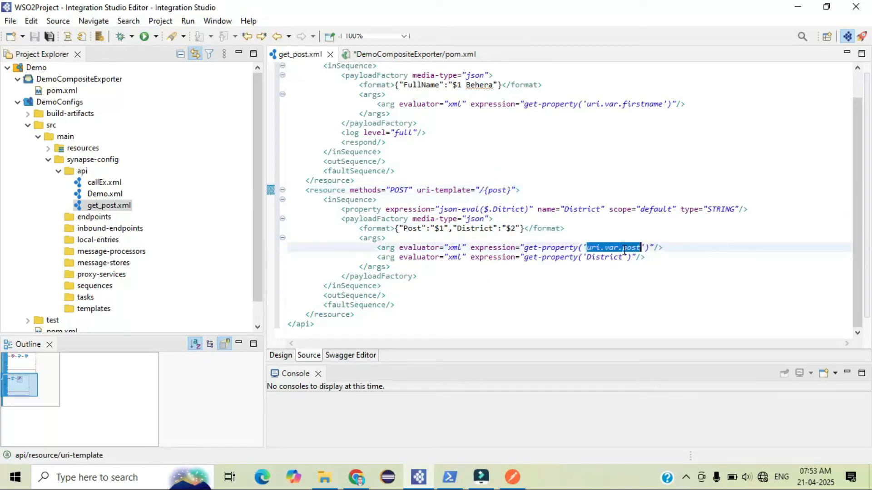
{"action": "left_click", "coordinate": [447, 228]}
{"action": "left_click_drag", "start_coordinate": [459, 229], "coordinate": [493, 230]}
{"action": "left_click", "coordinate": [494, 235]}
{"action": "left_click", "coordinate": [507, 228]}
{"action": "double_click", "coordinate": [508, 228]}
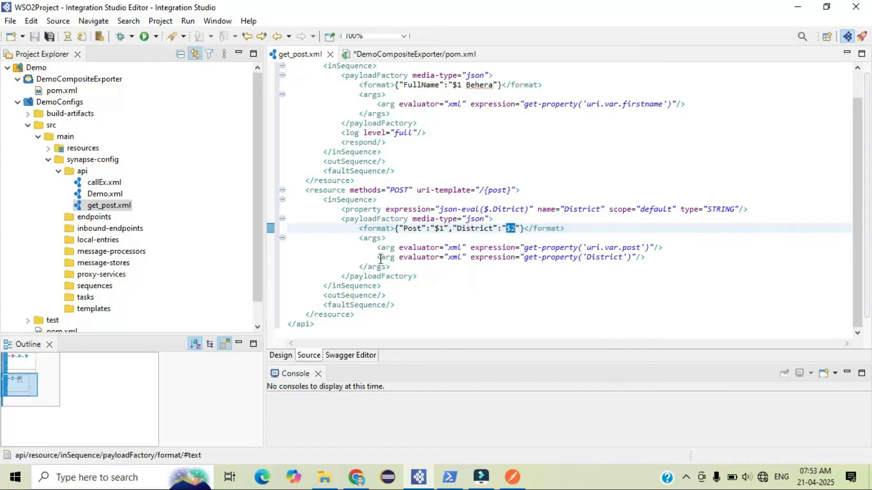
{"action": "left_click_drag", "start_coordinate": [378, 257], "coordinate": [391, 257]}
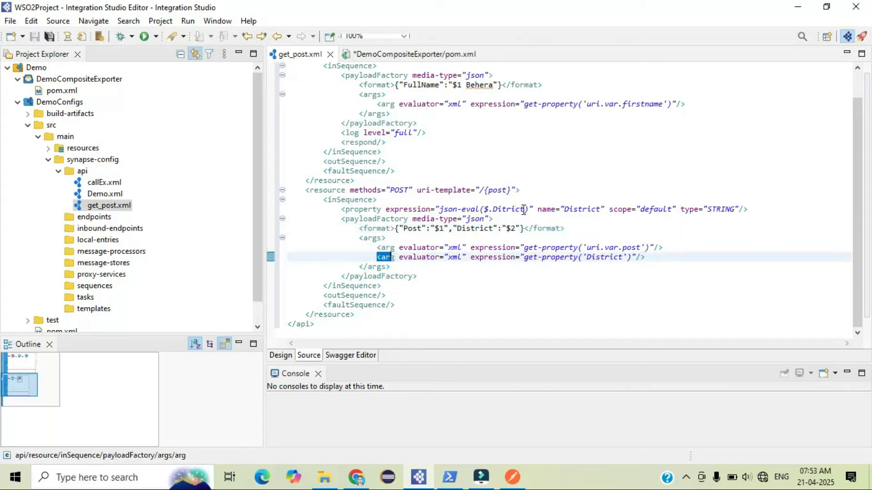
{"action": "left_click_drag", "start_coordinate": [601, 209], "coordinate": [565, 212]}
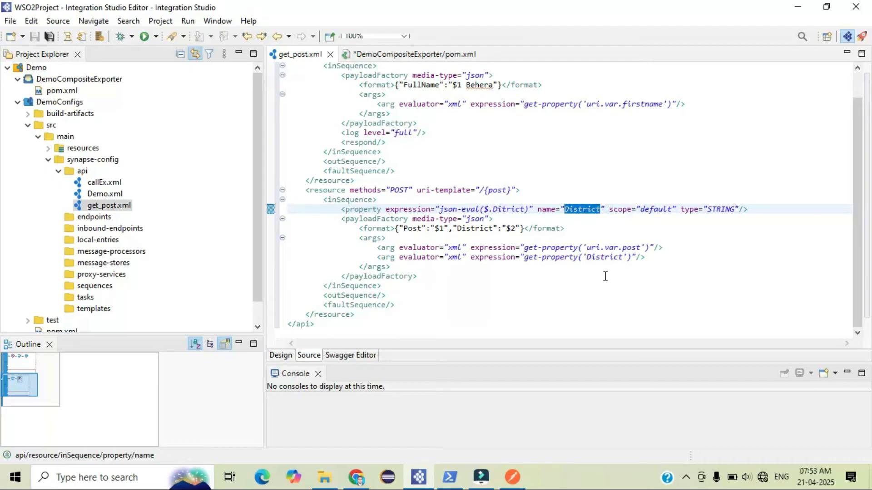
{"action": "left_click", "coordinate": [590, 227]}
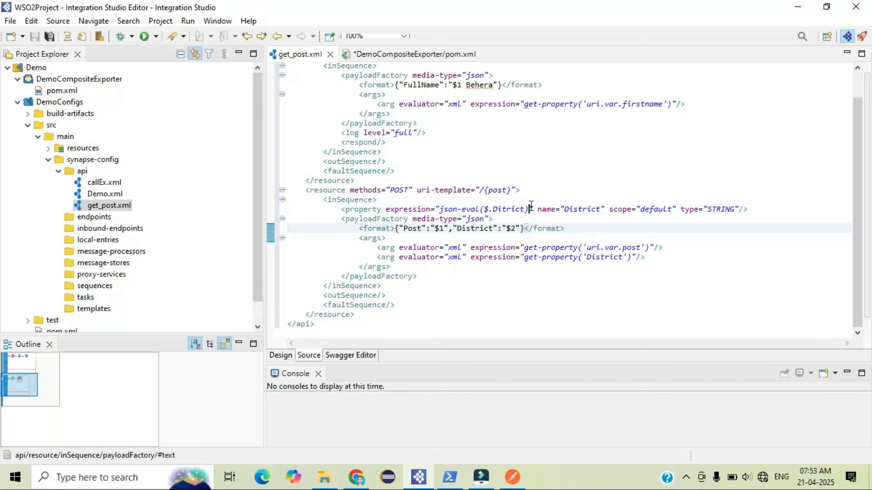
{"action": "double_click", "coordinate": [531, 208]}
{"action": "left_click", "coordinate": [590, 209]}
{"action": "double_click", "coordinate": [591, 210]}
{"action": "double_click", "coordinate": [609, 257]}
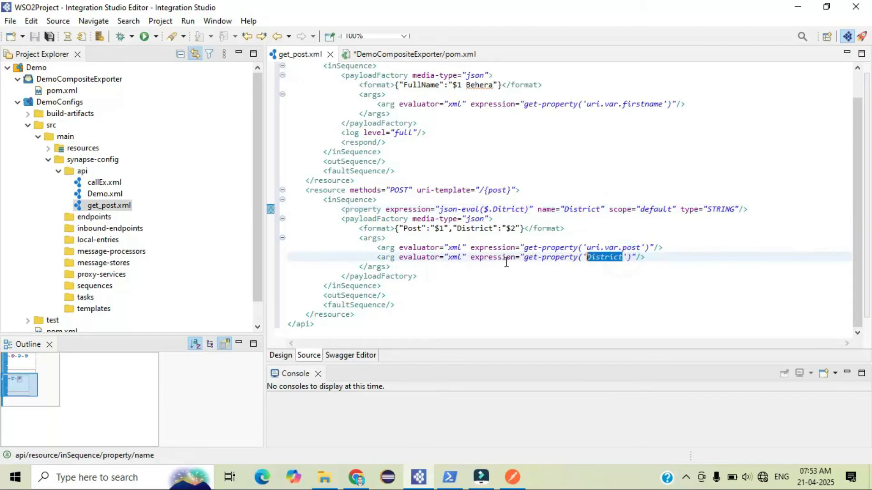
{"action": "double_click", "coordinate": [508, 228]}
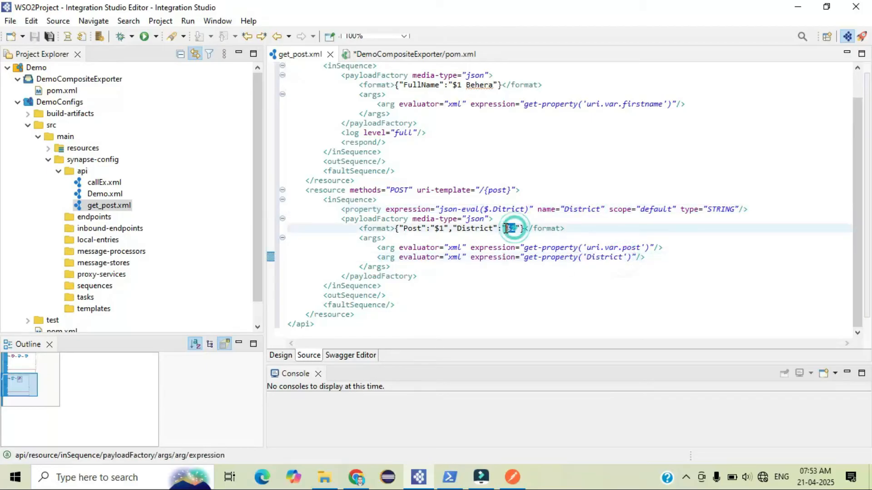
Add a Log mediator after the PayloadFactory in the design view and set its log level to FULL
{"action": "left_click", "coordinate": [469, 276]}
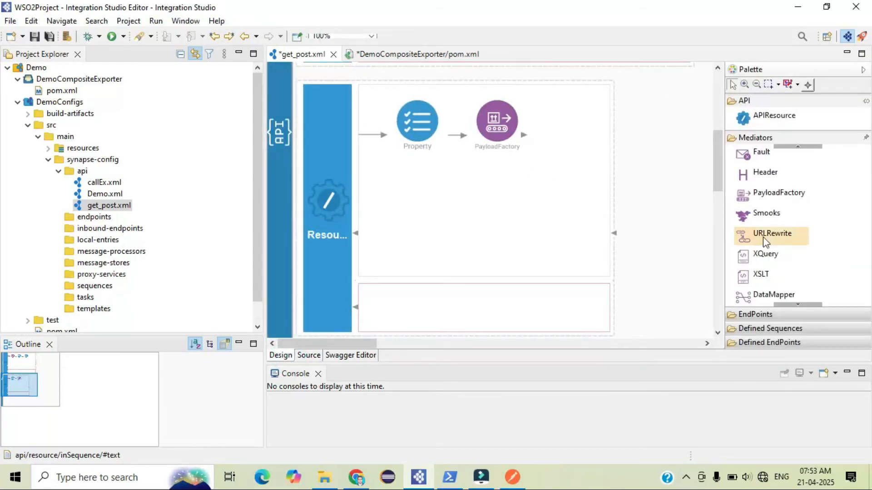
{"action": "scroll", "coordinate": [717, 162], "scroll_direction": "up", "scroll_amount": 3}
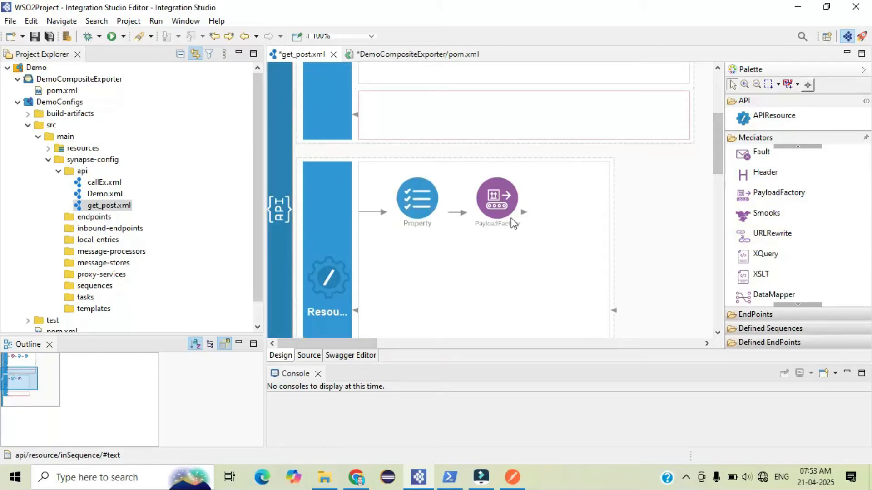
{"action": "left_click", "coordinate": [801, 136]}
{"action": "left_click", "coordinate": [774, 116]}
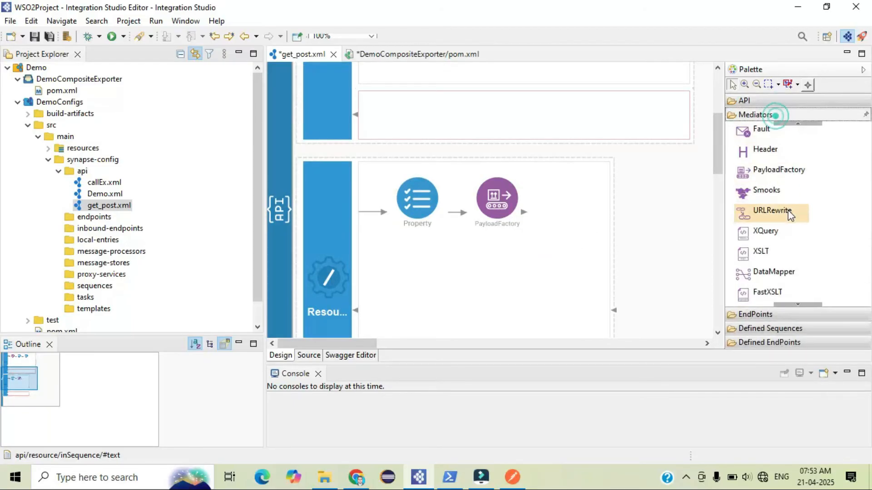
{"action": "scroll", "coordinate": [789, 214], "scroll_direction": "up", "scroll_amount": 5}
{"action": "left_click_drag", "start_coordinate": [745, 193], "coordinate": [578, 203]}
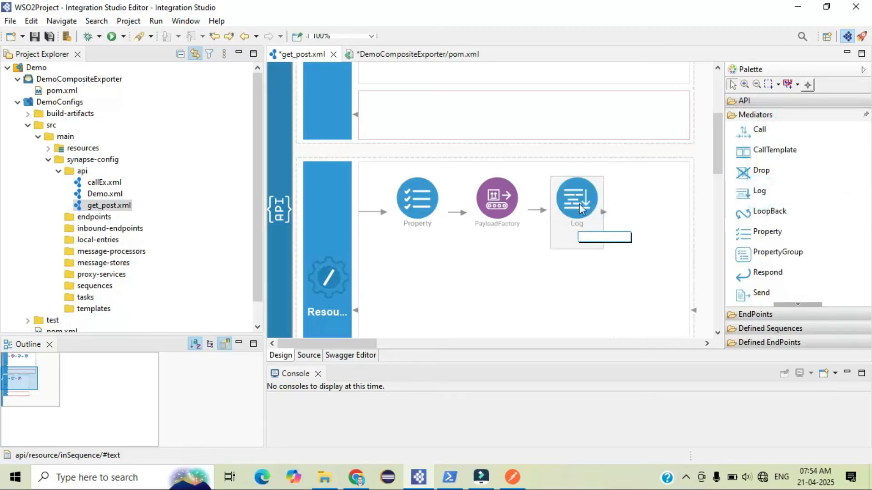
{"action": "right_click", "coordinate": [577, 204]}
{"action": "left_click", "coordinate": [611, 370]}
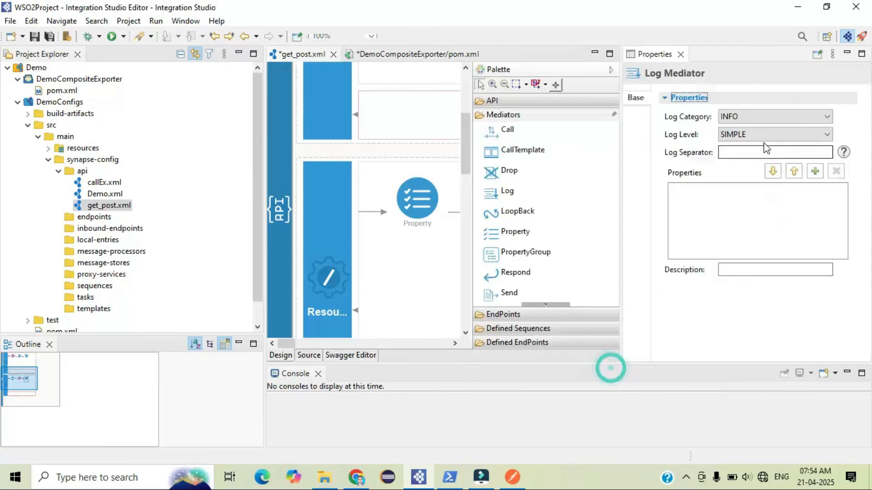
{"action": "left_click", "coordinate": [754, 135]}
{"action": "left_click", "coordinate": [736, 164]}
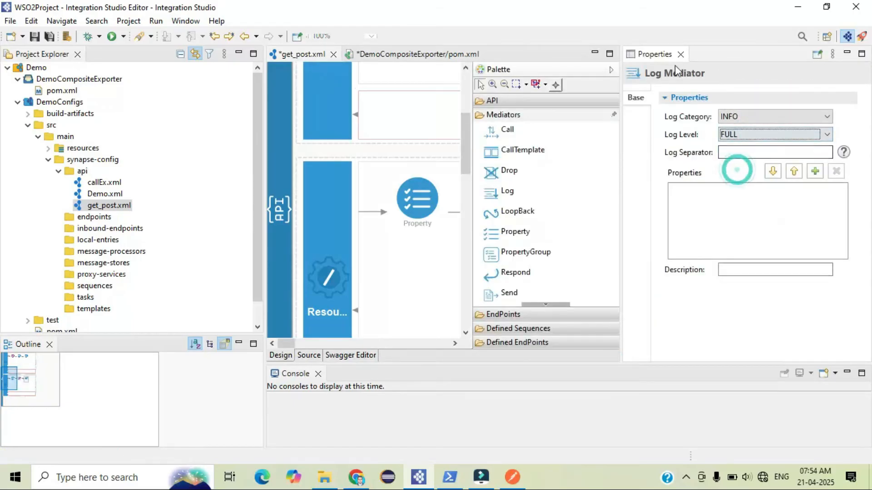
{"action": "left_click", "coordinate": [681, 54]}
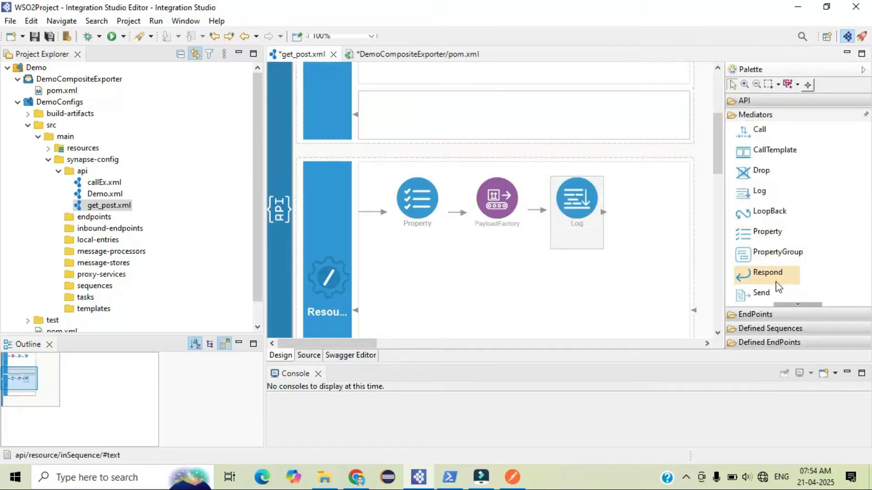
Add a Respond mediator after the Log mediator and save the API
{"action": "left_click_drag", "start_coordinate": [771, 277], "coordinate": [638, 232]}
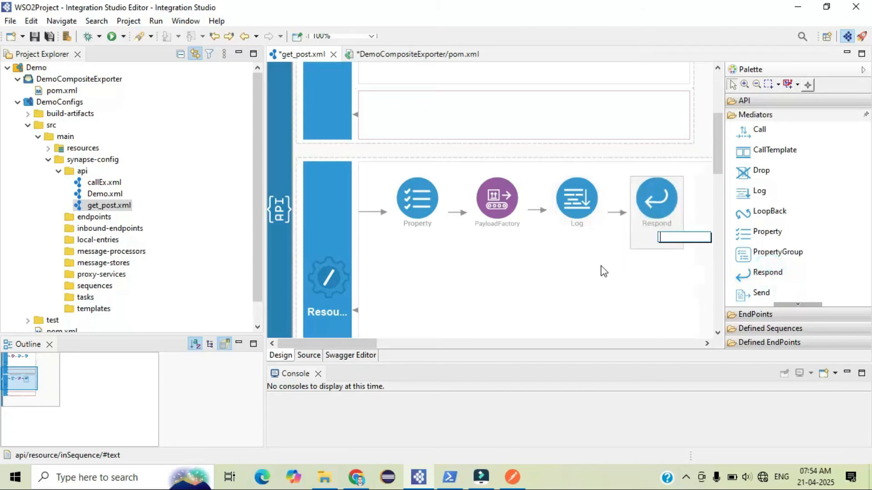
{"action": "key", "text": "ctrl+s"}
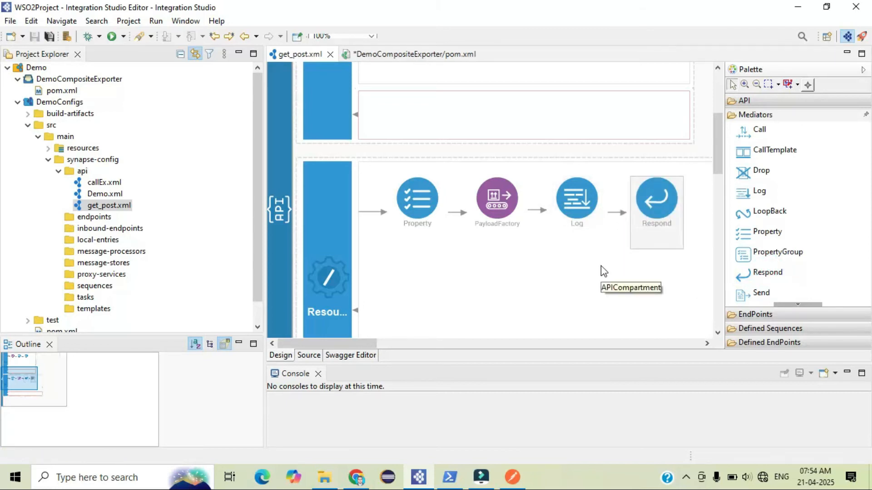
Save and close the DemoCompositeExporter pom.xml editor
{"action": "left_click", "coordinate": [395, 55]}
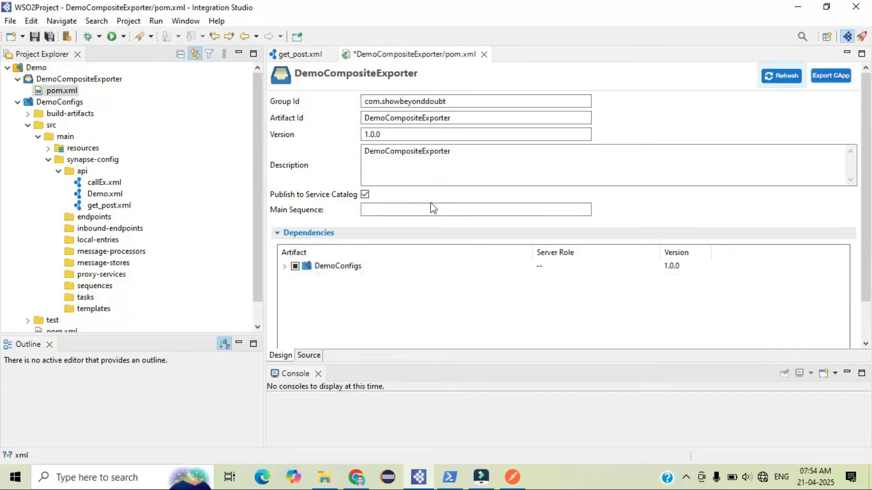
{"action": "key", "text": "ctrl+s"}
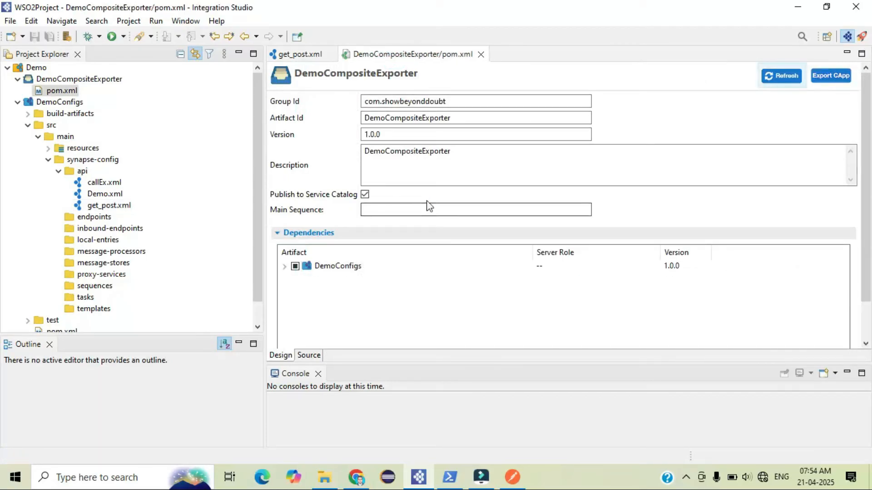
{"action": "left_click", "coordinate": [481, 54]}
Switch to File Explorer showing the WSO2Project folder
{"action": "scroll", "coordinate": [428, 181], "scroll_direction": "up", "scroll_amount": 4}
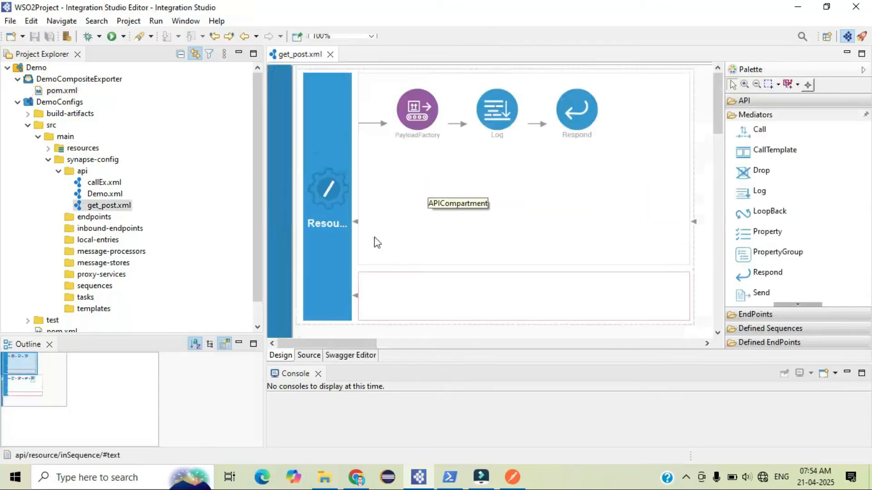
{"action": "scroll", "coordinate": [396, 171], "scroll_direction": "down", "scroll_amount": 6}
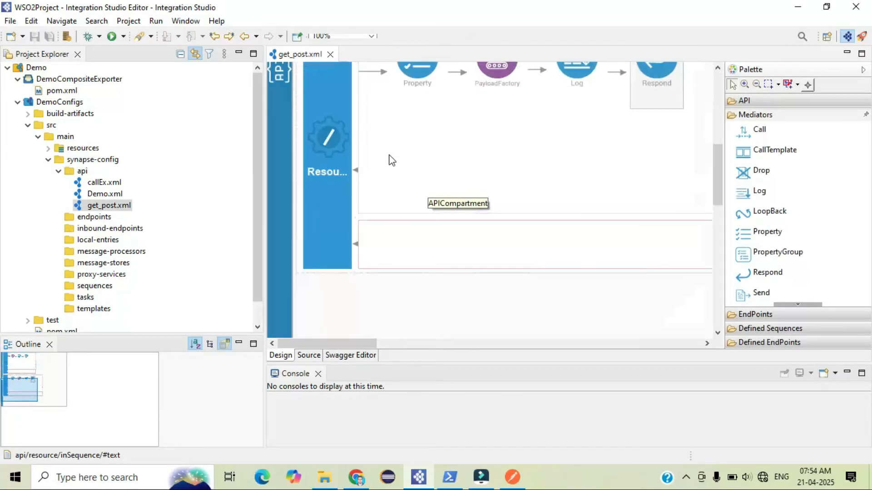
{"action": "left_click", "coordinate": [324, 476]}
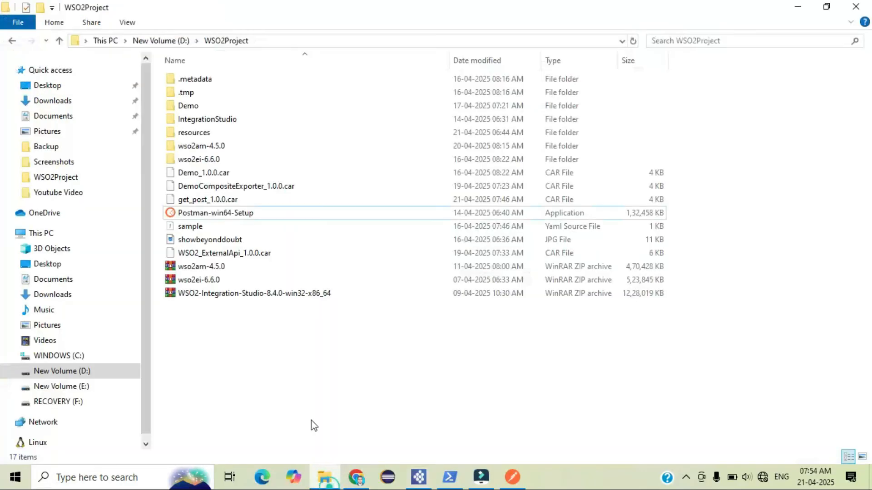
Delete the get_post_1.0.0.car file from the WSO2Project folder
{"action": "left_click", "coordinate": [210, 203]}
{"action": "right_click", "coordinate": [209, 200]}
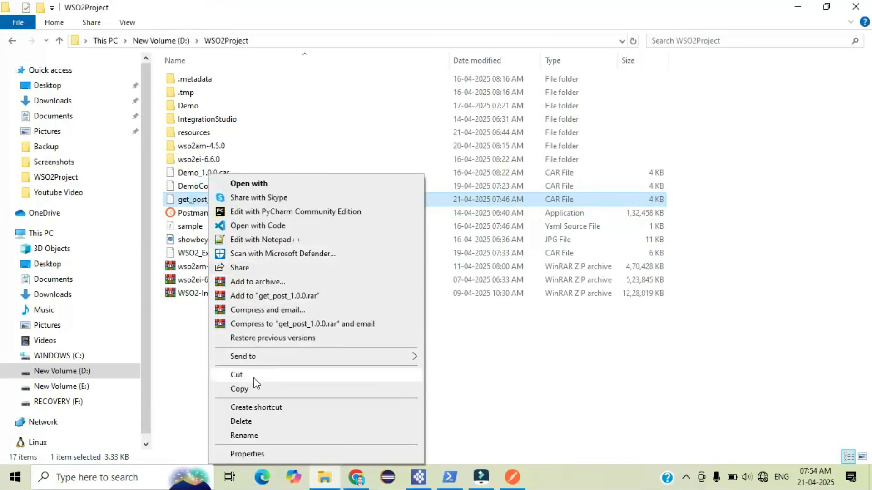
{"action": "left_click", "coordinate": [240, 423]}
Delete the get_post carbon application in the Enterprise Integrator console and reload the list
{"action": "key", "text": "alt+Tab"}
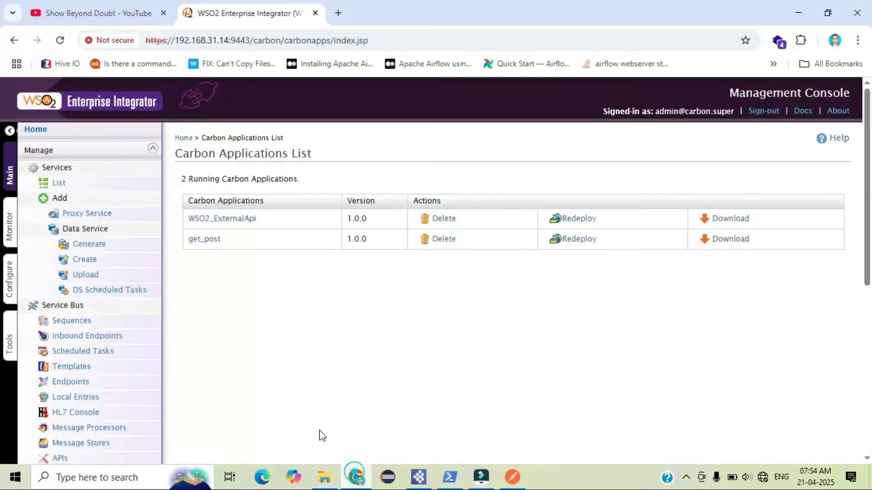
{"action": "left_click", "coordinate": [438, 241]}
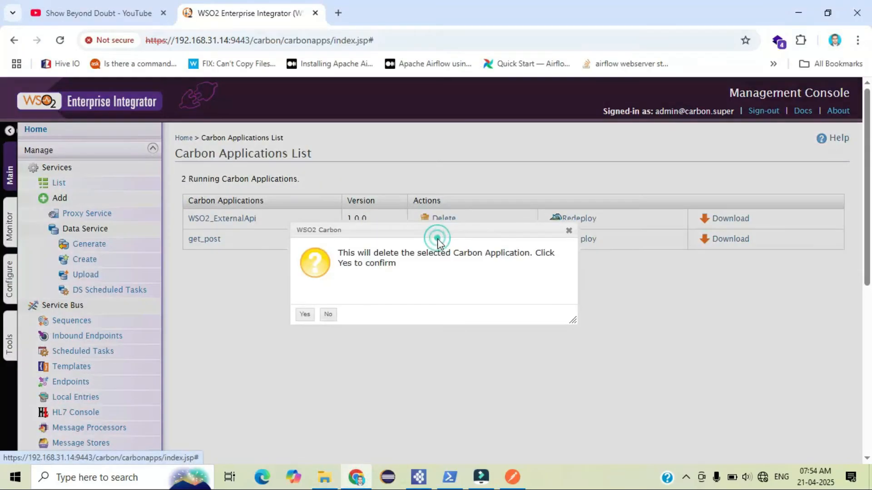
{"action": "left_click", "coordinate": [305, 315]}
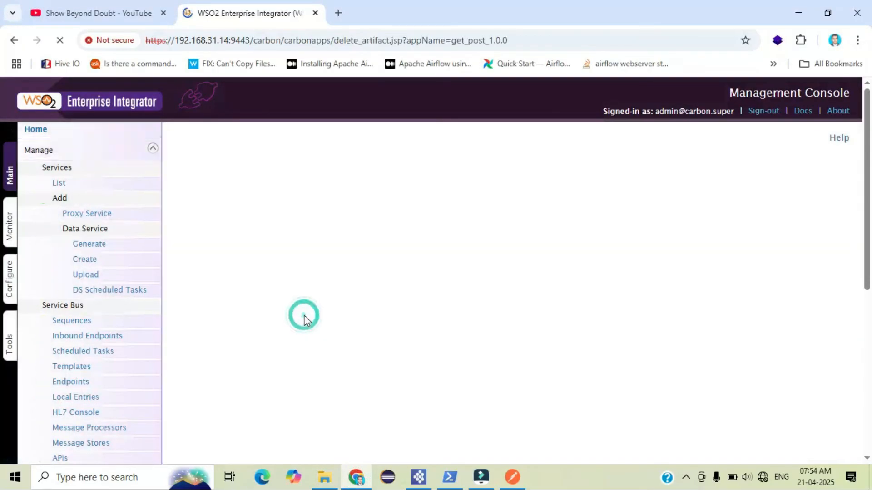
{"action": "left_click", "coordinate": [309, 313]}
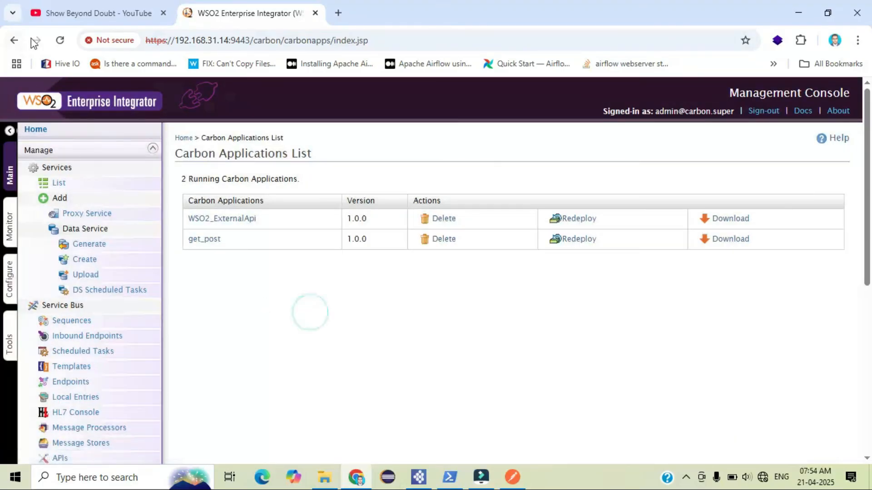
{"action": "left_click", "coordinate": [61, 41]}
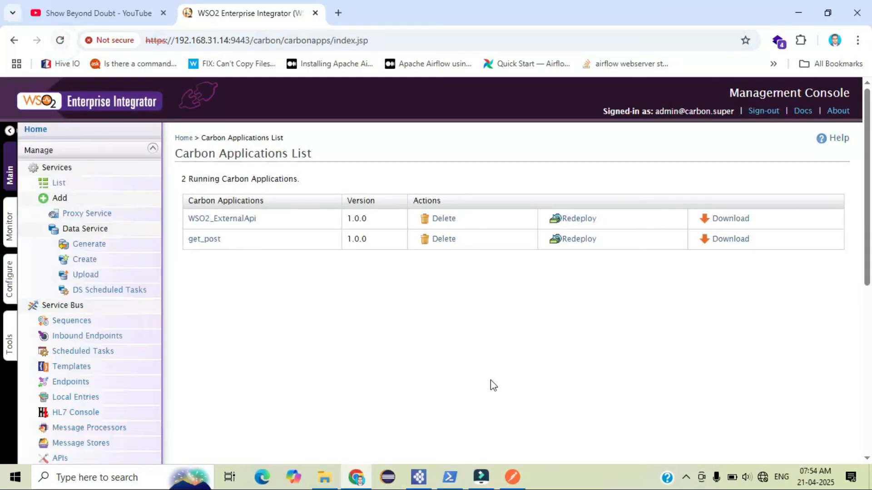
Export DemoCompositeExporter as a CAR named get_post, version 1.0.0, containing only the get_post API, to D:\WSO2Project
{"action": "left_click", "coordinate": [409, 485]}
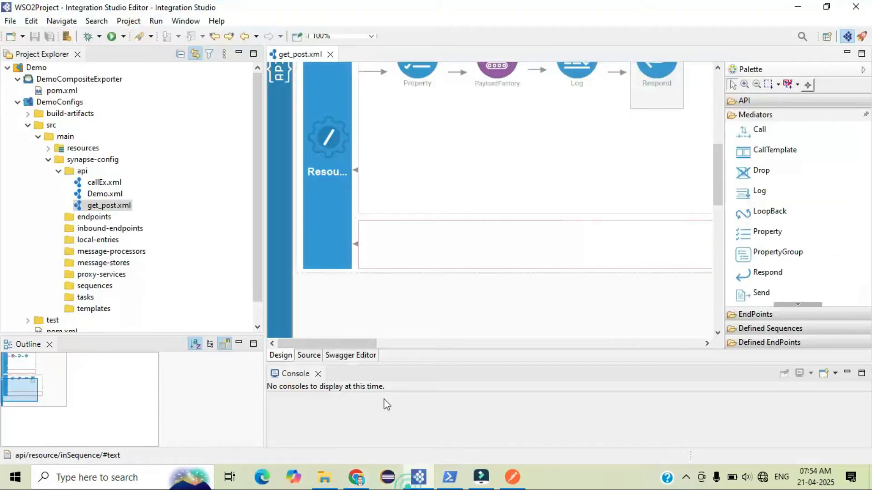
{"action": "left_click", "coordinate": [76, 79]}
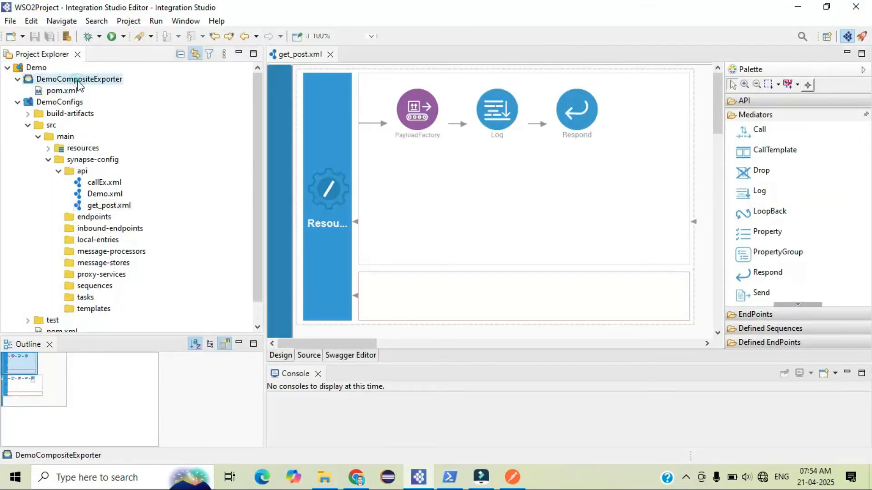
{"action": "right_click", "coordinate": [78, 79]}
{"action": "left_click", "coordinate": [141, 311]}
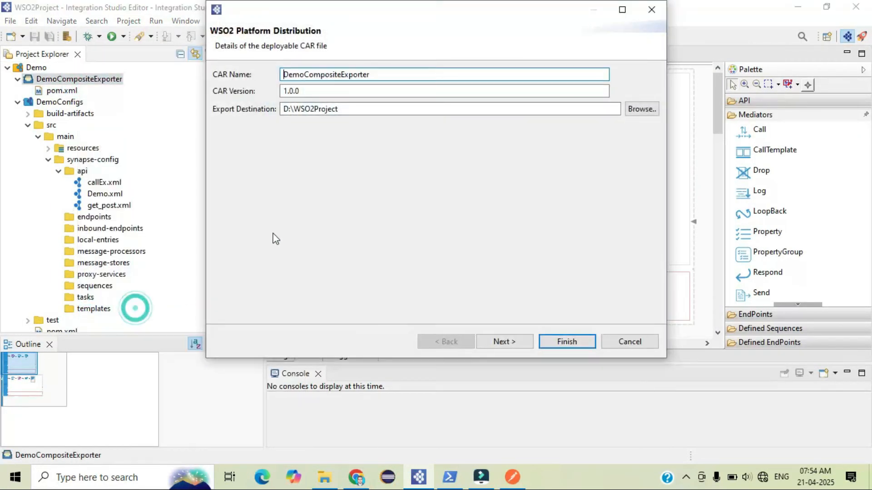
{"action": "double_click", "coordinate": [336, 73]}
{"action": "type", "text": "get_post"}
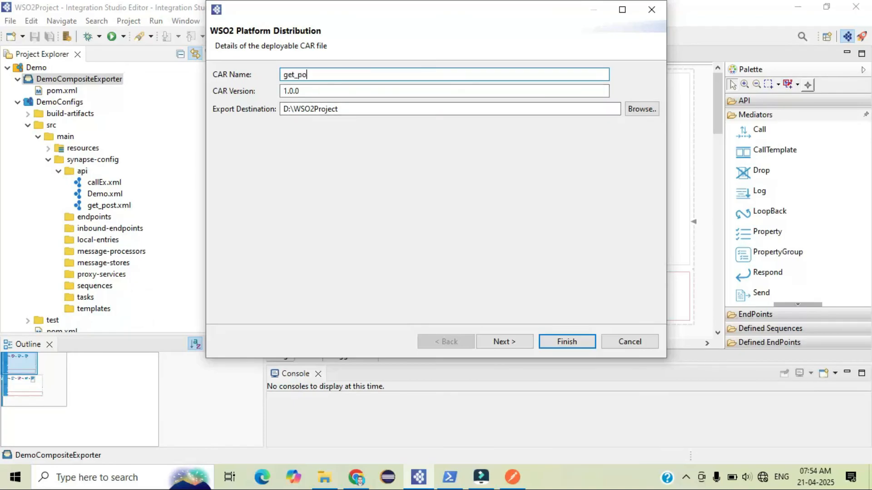
{"action": "left_click", "coordinate": [511, 342]}
{"action": "left_click", "coordinate": [220, 116]}
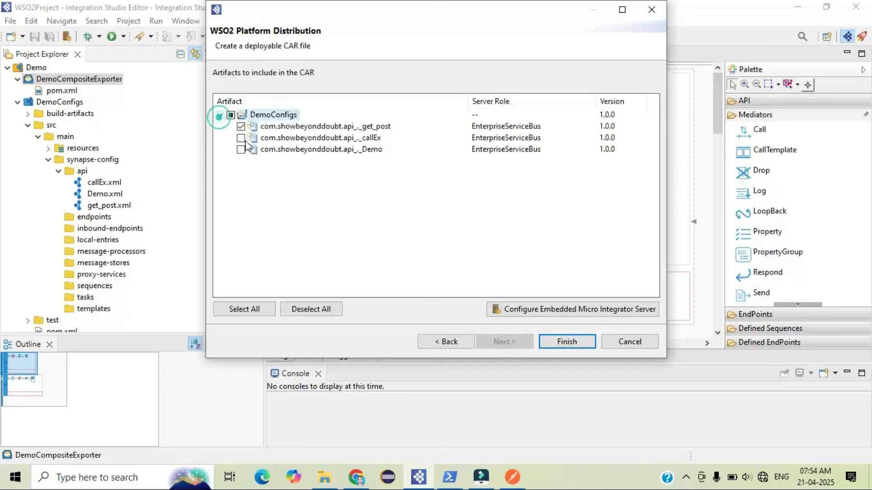
{"action": "left_click", "coordinate": [565, 341]}
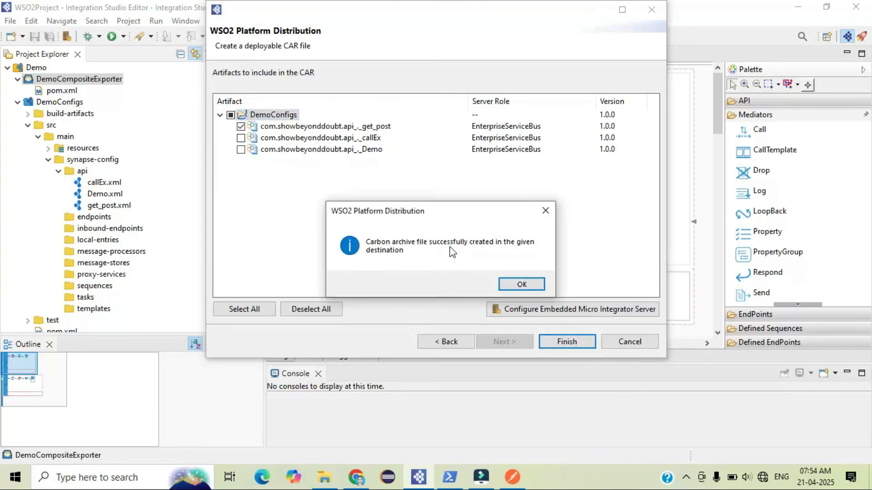
{"action": "left_click", "coordinate": [534, 285]}
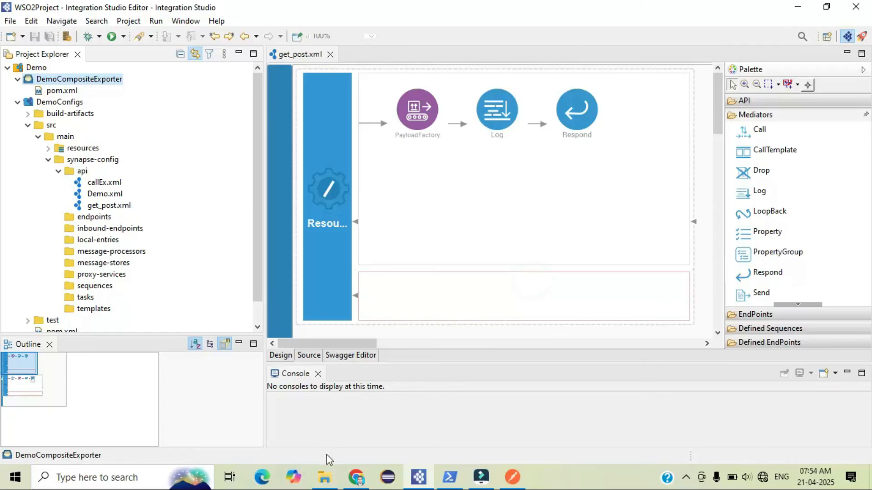
Reload the Carbon Applications list and review the server console log for the undeployment
{"action": "left_click", "coordinate": [355, 478]}
{"action": "left_click", "coordinate": [60, 41]}
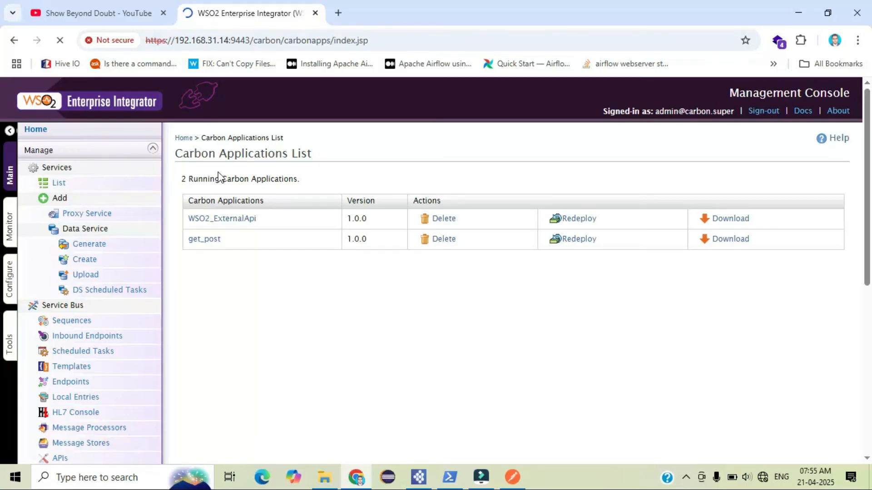
{"action": "left_click", "coordinate": [449, 476]}
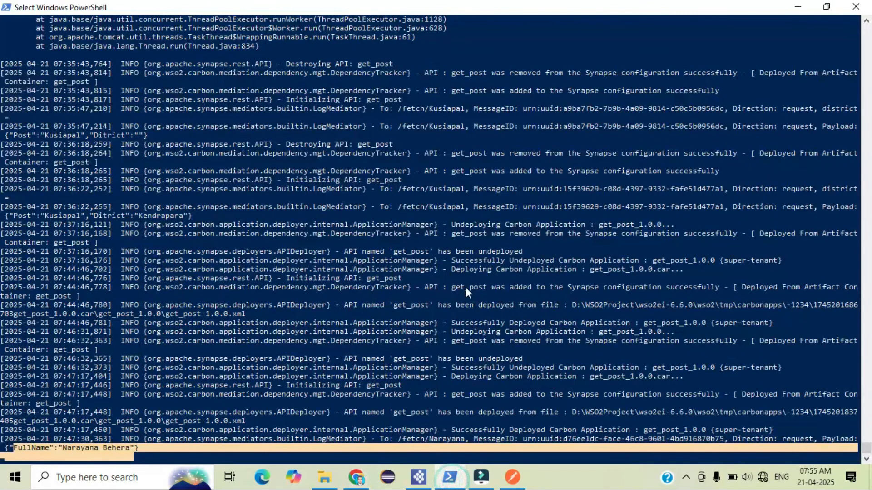
{"action": "key", "text": "Return"}
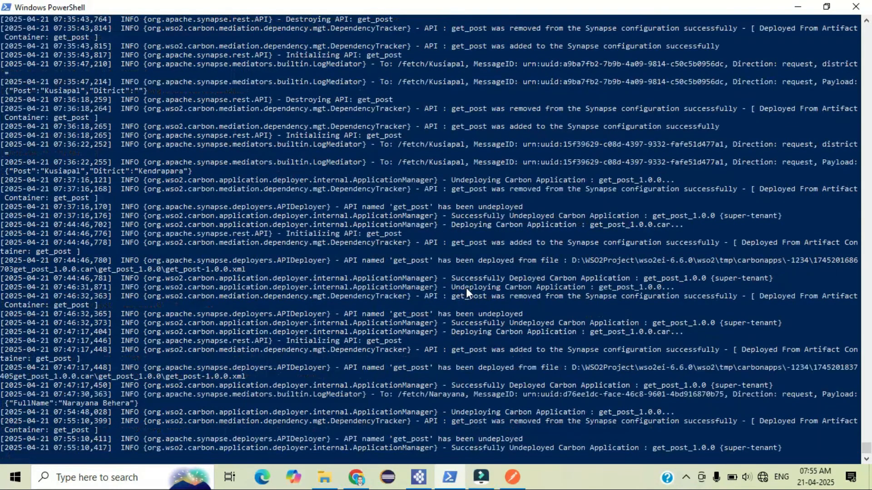
{"action": "left_click", "coordinate": [357, 477]}
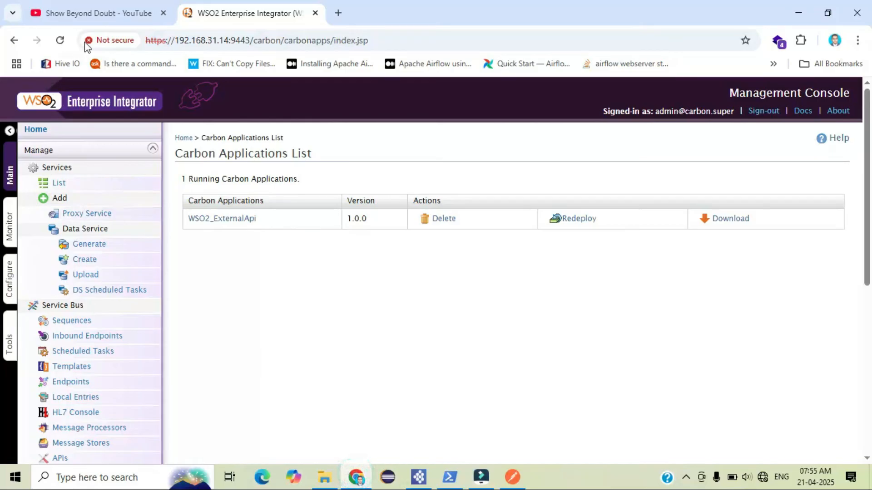
Upload get_post_1.0.0.car as a new carbon application
{"action": "scroll", "coordinate": [116, 255], "scroll_direction": "down", "scroll_amount": 5}
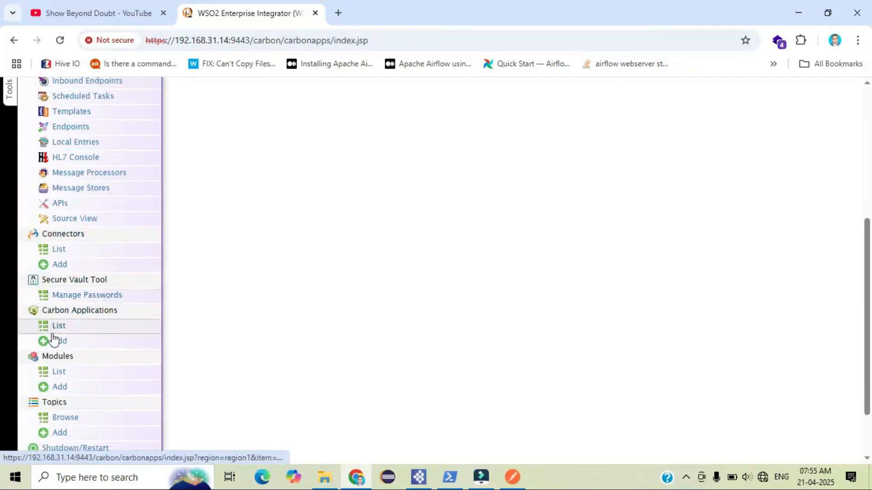
{"action": "left_click", "coordinate": [80, 347]}
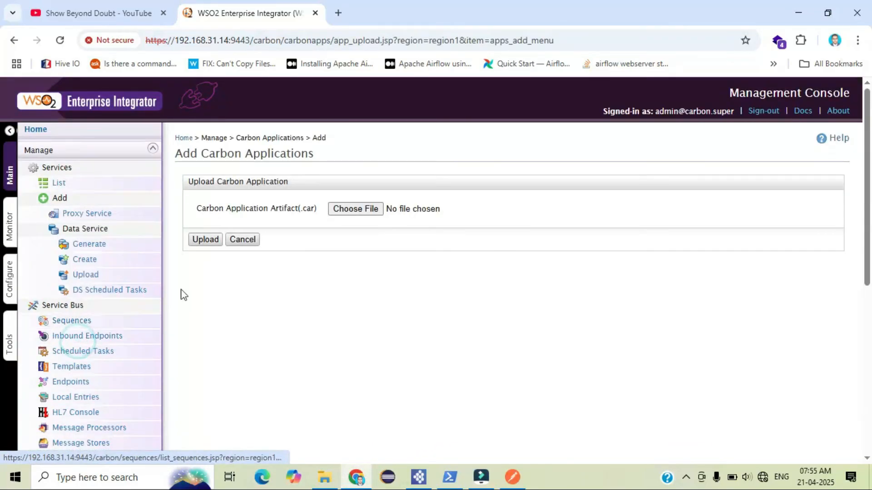
{"action": "left_click", "coordinate": [364, 214]}
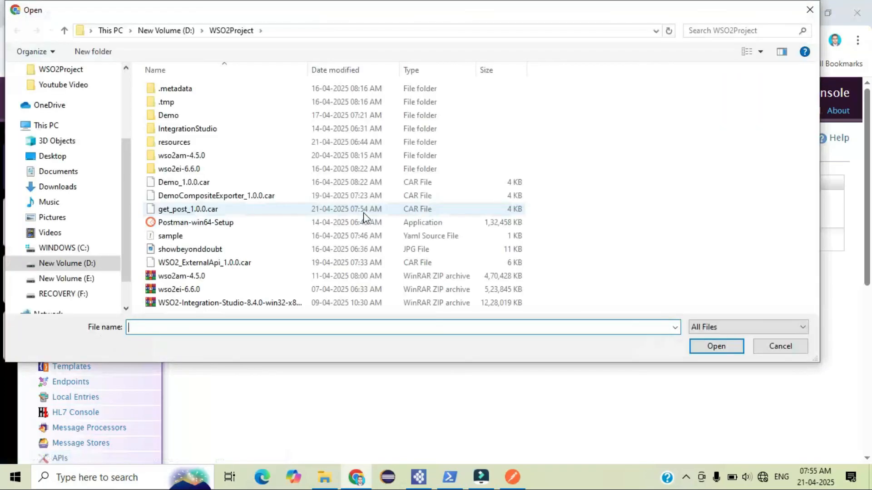
{"action": "left_click", "coordinate": [200, 212]}
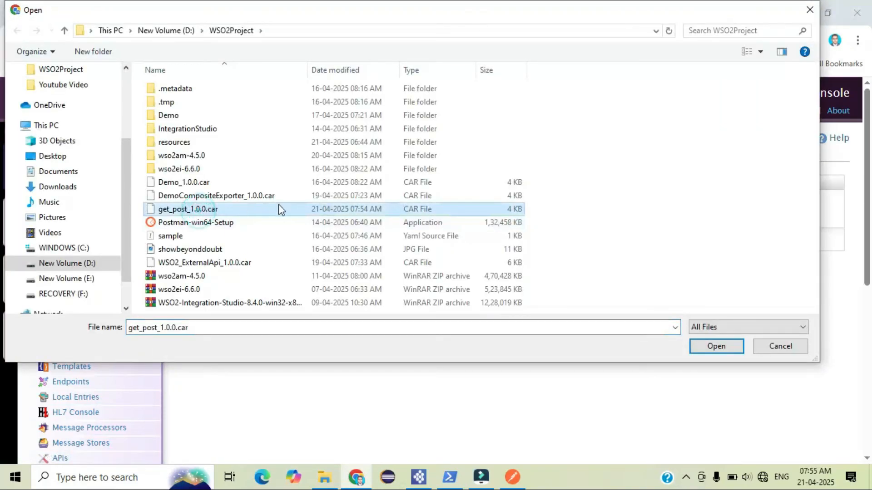
{"action": "left_click", "coordinate": [716, 347]}
{"action": "left_click", "coordinate": [206, 239]}
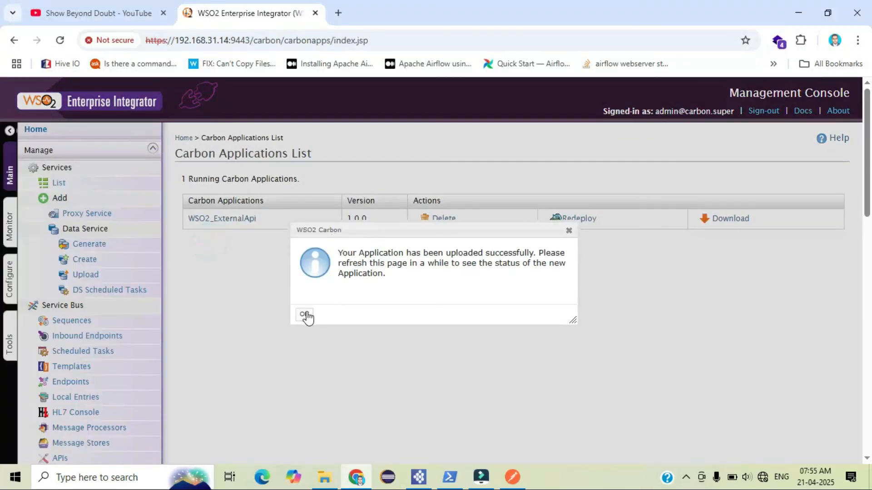
{"action": "left_click", "coordinate": [307, 315]}
Refresh the Carbon Applications list and check the server log for the get_post deployment
{"action": "left_click", "coordinate": [61, 41]}
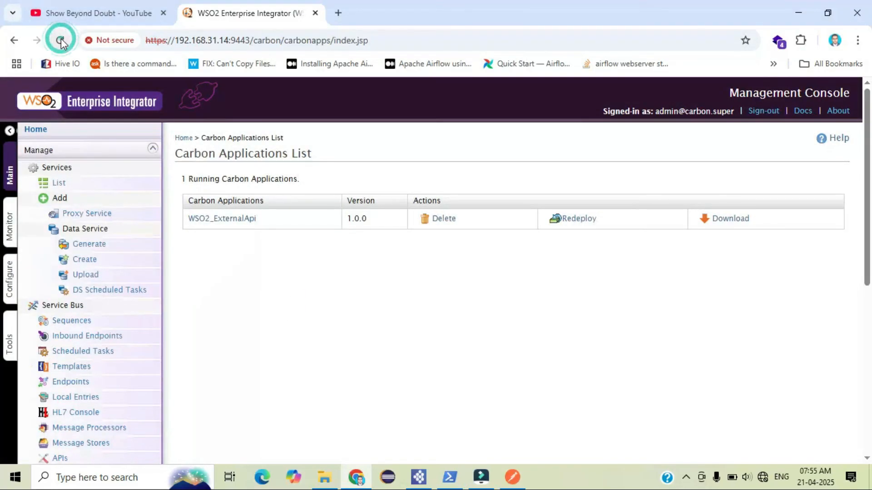
{"action": "left_click", "coordinate": [61, 39]}
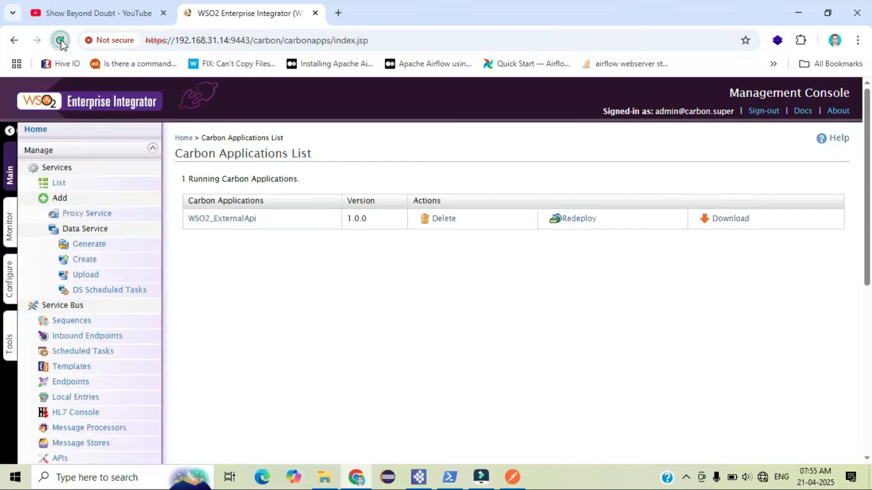
{"action": "left_click", "coordinate": [61, 40]}
{"action": "left_click", "coordinate": [449, 478]}
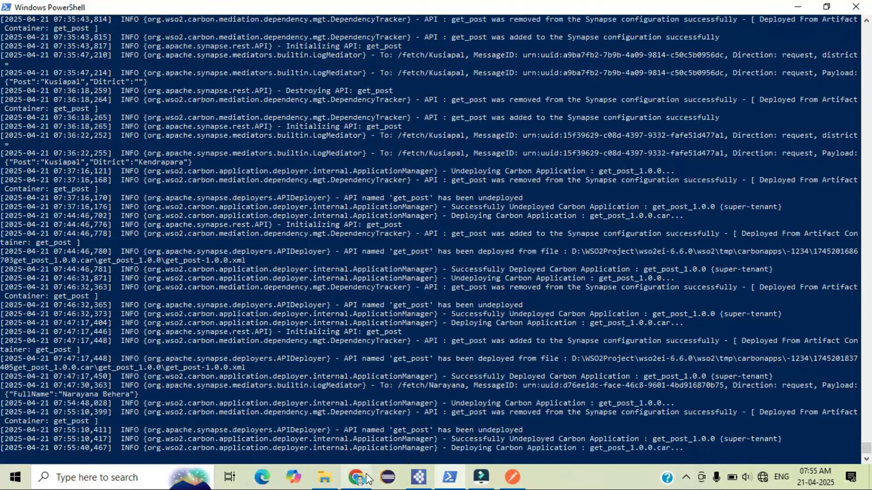
{"action": "left_click", "coordinate": [366, 474]}
{"action": "left_click", "coordinate": [366, 474]}
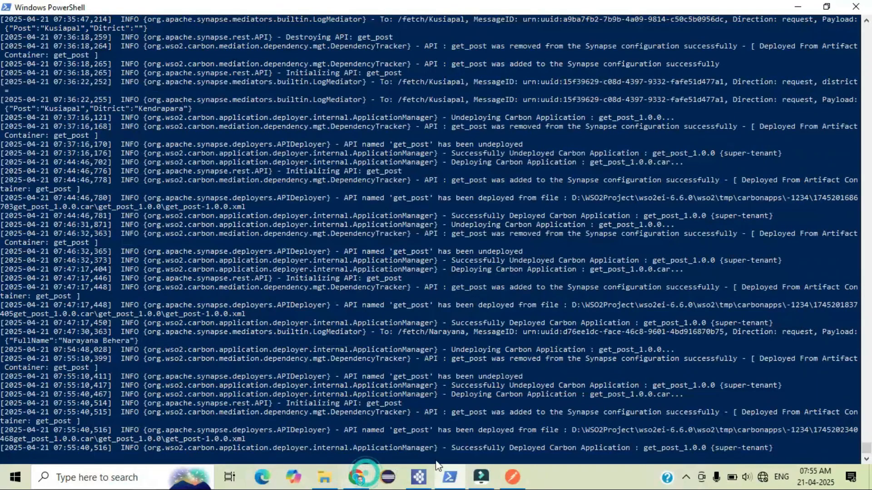
{"action": "left_click_drag", "start_coordinate": [452, 448], "coordinate": [624, 449]}
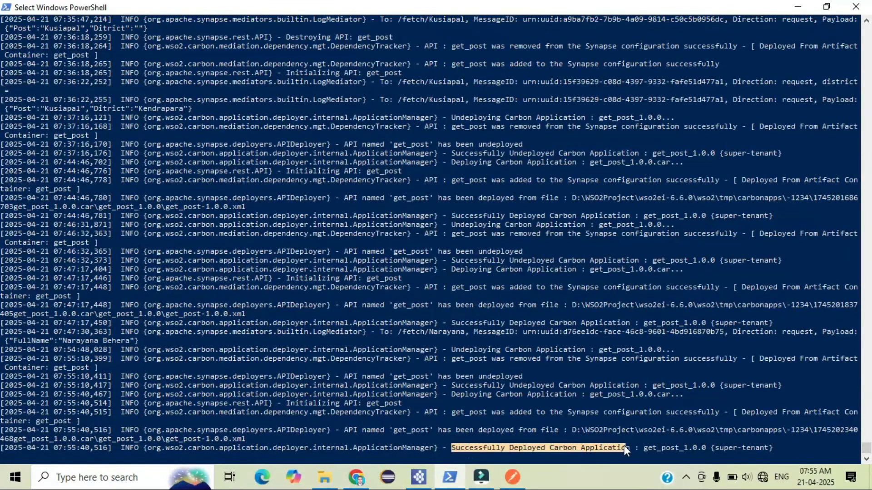
{"action": "left_click", "coordinate": [356, 477]}
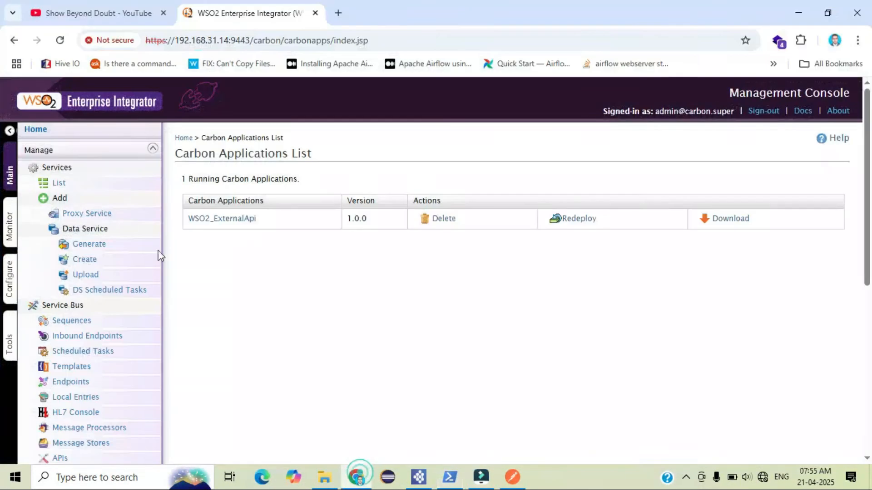
{"action": "left_click", "coordinate": [59, 41]}
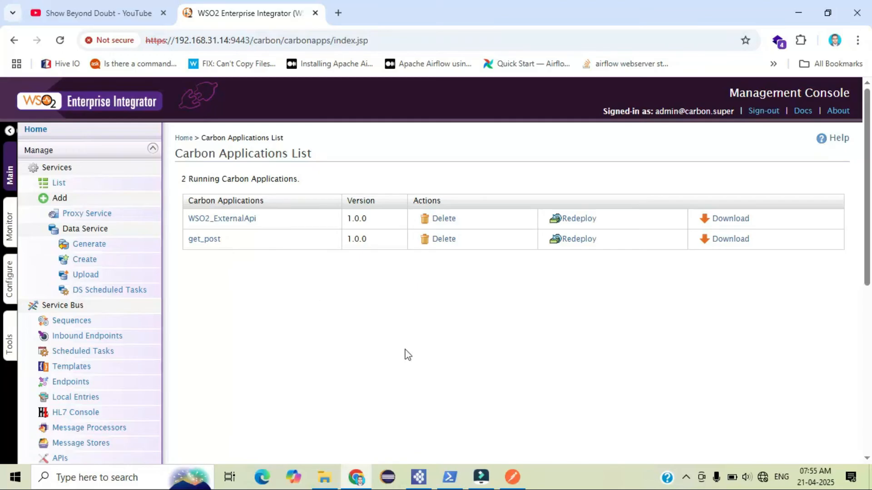
Switch to Postman and resend the existing GET request to the fetch endpoint
{"action": "left_click", "coordinate": [512, 478]}
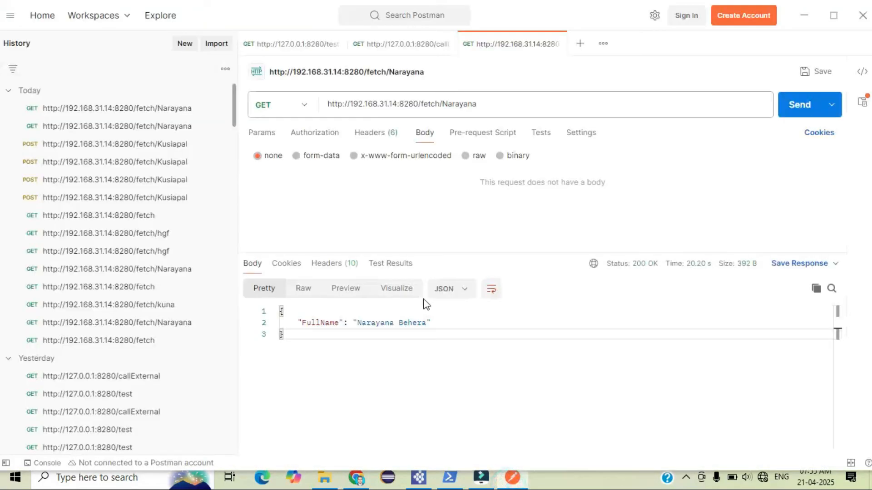
{"action": "left_click", "coordinate": [466, 99]}
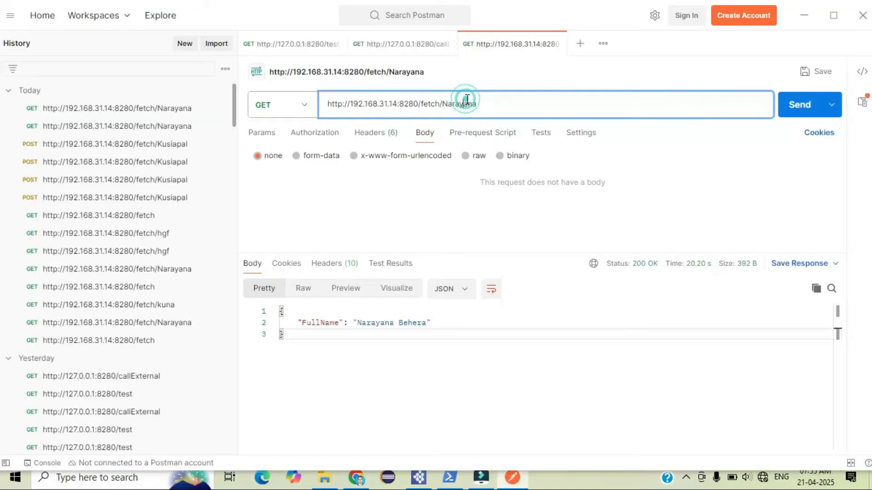
{"action": "left_click", "coordinate": [781, 107]}
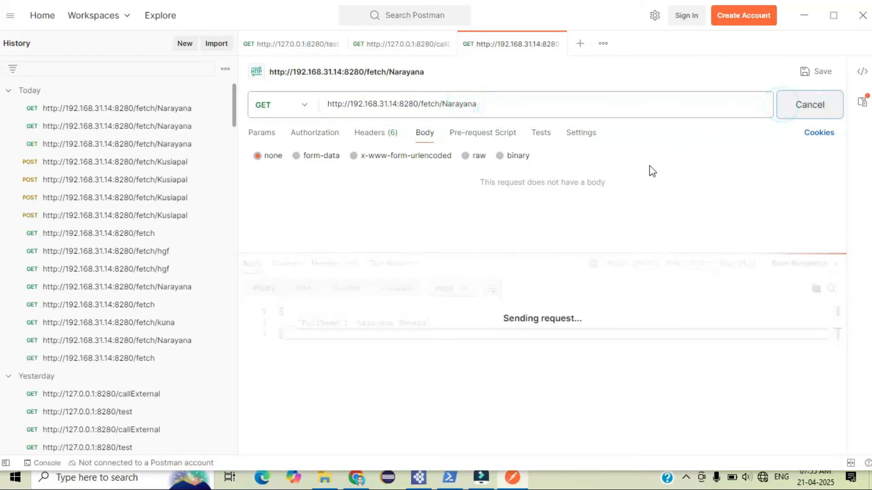
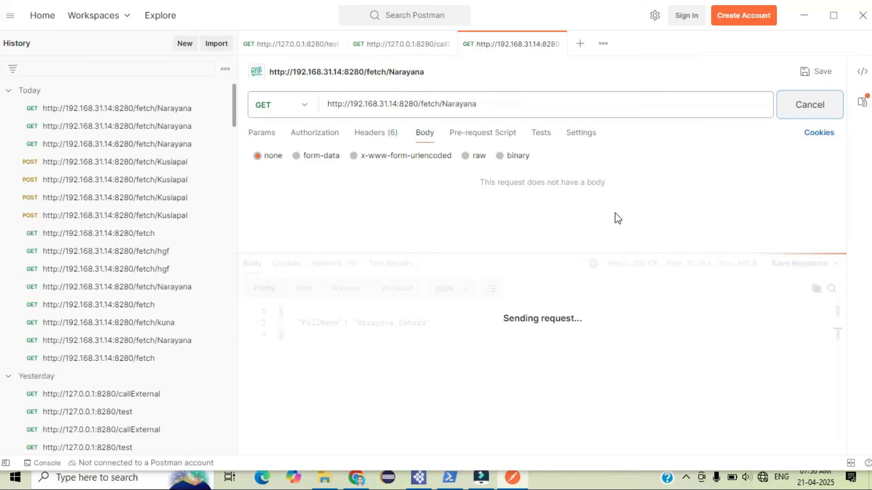
{"action": "left_click", "coordinate": [450, 478]}
{"action": "left_click", "coordinate": [471, 446]}
{"action": "left_click", "coordinate": [506, 477]}
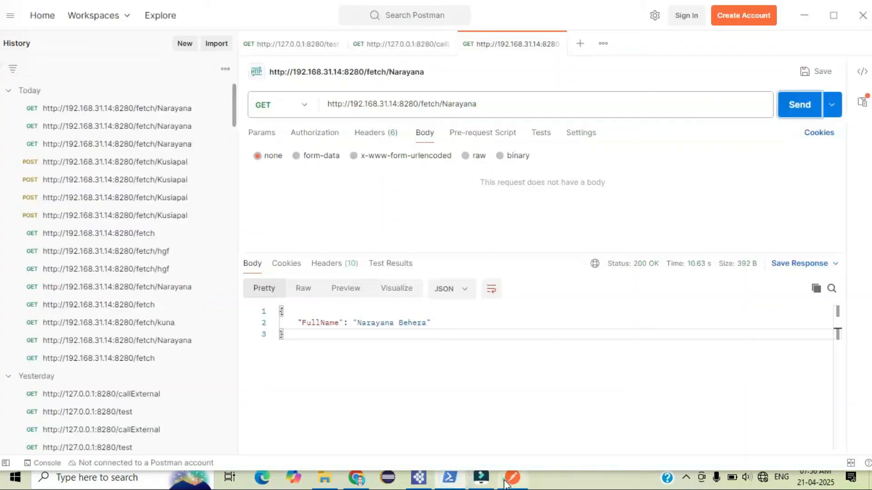
Copy the base fetch endpoint URL and paste it into a new request tab
{"action": "key", "text": "ctrl+a"}
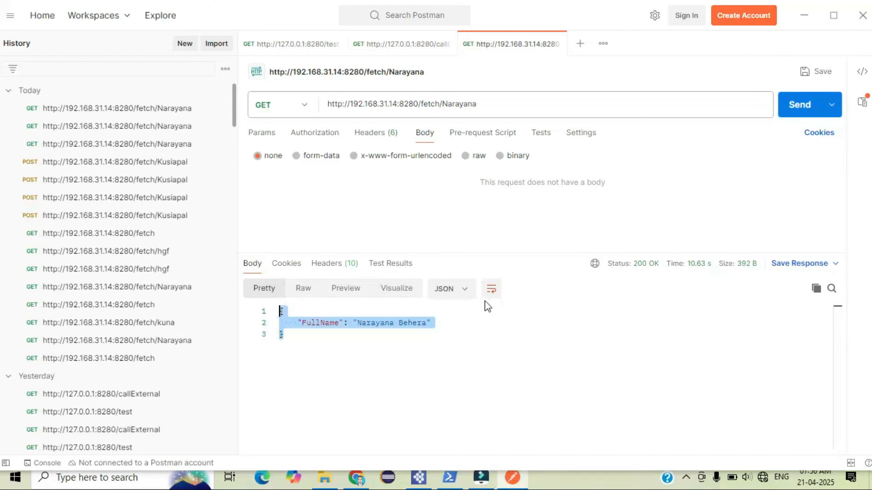
{"action": "left_click", "coordinate": [439, 186]}
{"action": "left_click_drag", "start_coordinate": [439, 104], "coordinate": [327, 94]}
{"action": "key", "text": "ctrl+c"}
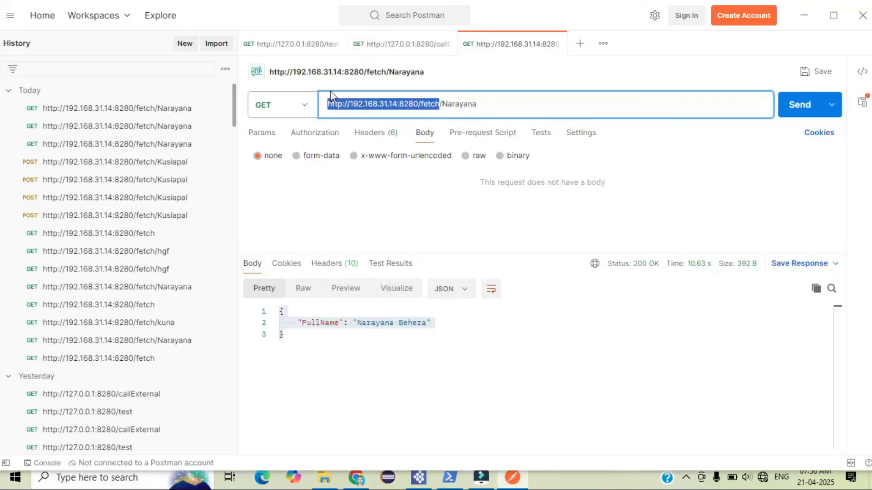
{"action": "left_click", "coordinate": [580, 43]}
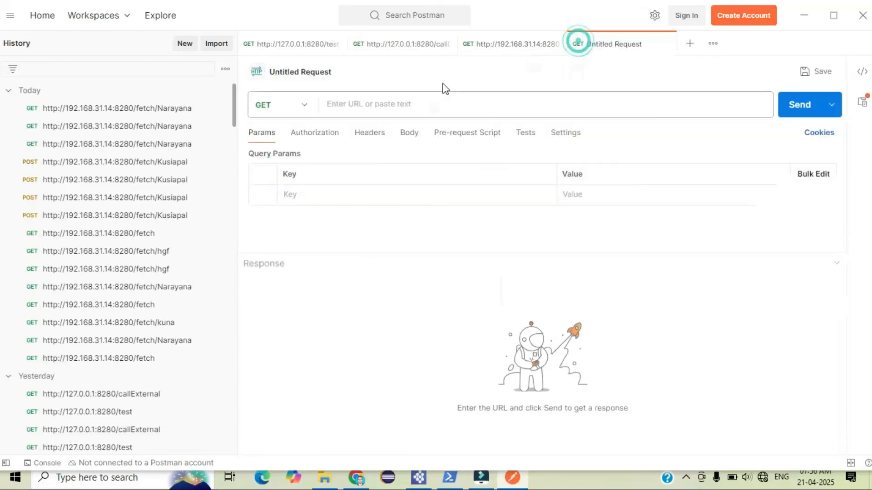
{"action": "left_click", "coordinate": [423, 101]}
{"action": "key", "text": "ctrl+v"}
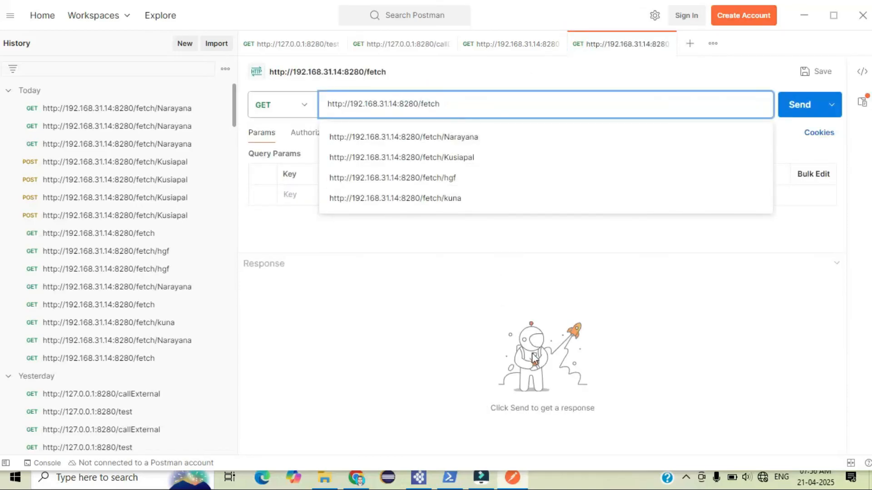
Review the POST resource definition in the get_post.xml source view
{"action": "left_click", "coordinate": [419, 478]}
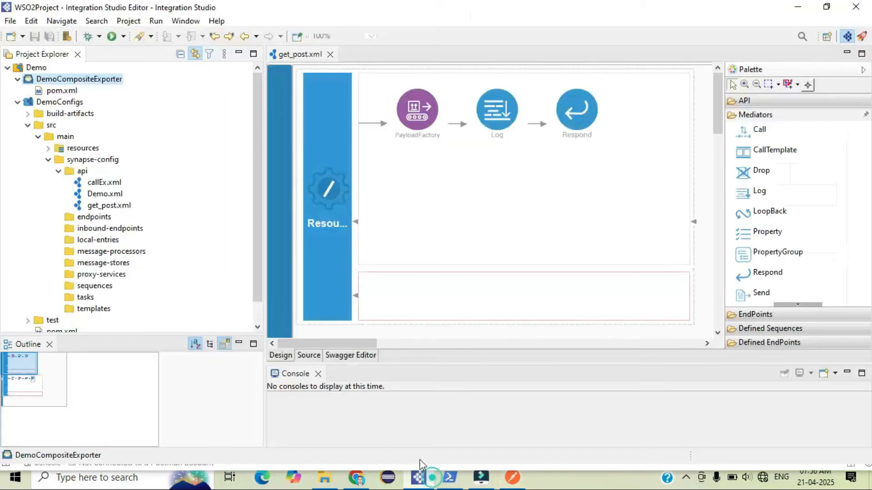
{"action": "left_click", "coordinate": [309, 357]}
{"action": "scroll", "coordinate": [436, 182], "scroll_direction": "up", "scroll_amount": 1}
{"action": "scroll", "coordinate": [422, 175], "scroll_direction": "down", "scroll_amount": 2}
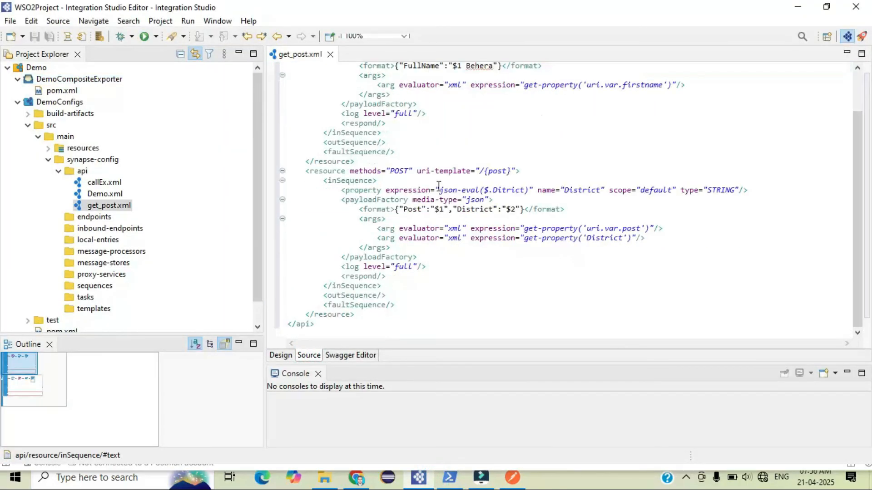
{"action": "double_click", "coordinate": [401, 172]}
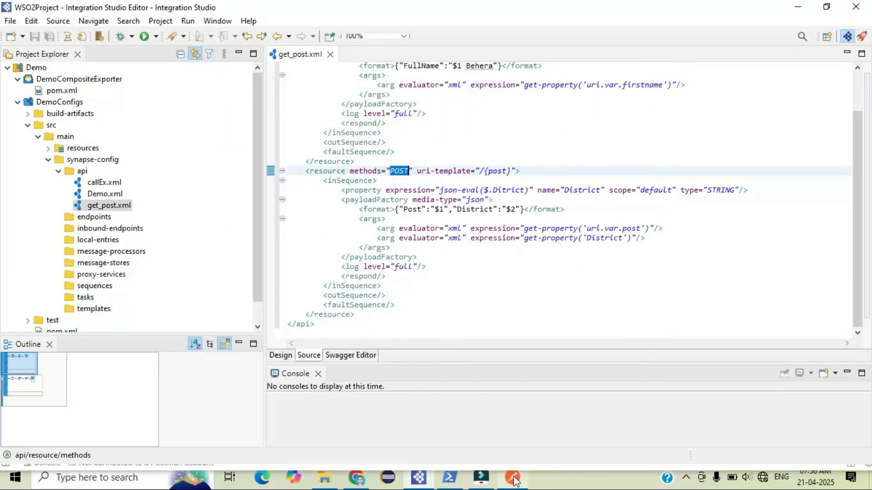
Change the new request's method to POST
{"action": "left_click", "coordinate": [513, 478]}
{"action": "left_click", "coordinate": [304, 105]}
{"action": "left_click", "coordinate": [276, 161]}
{"action": "left_click", "coordinate": [481, 478]}
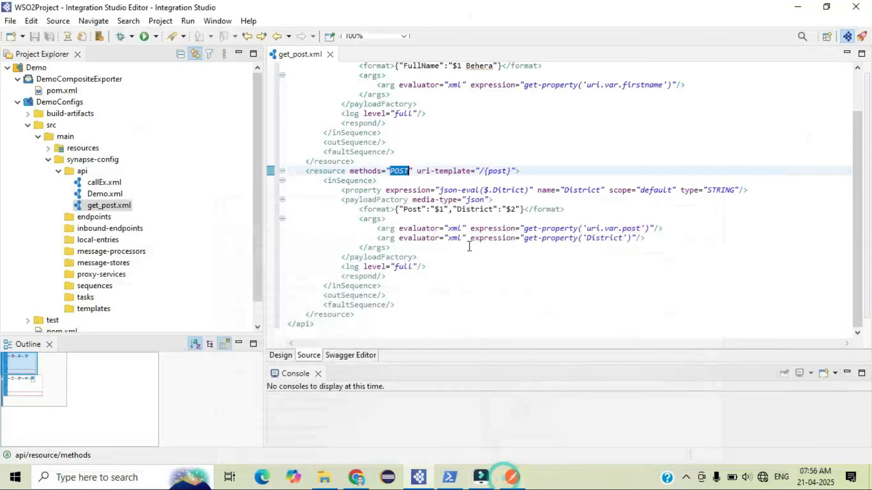
{"action": "double_click", "coordinate": [485, 172]}
{"action": "left_click", "coordinate": [513, 477]}
{"action": "left_click", "coordinate": [471, 114]}
{"action": "type", "text": "//192.168.31.14:8280/fetch/"}
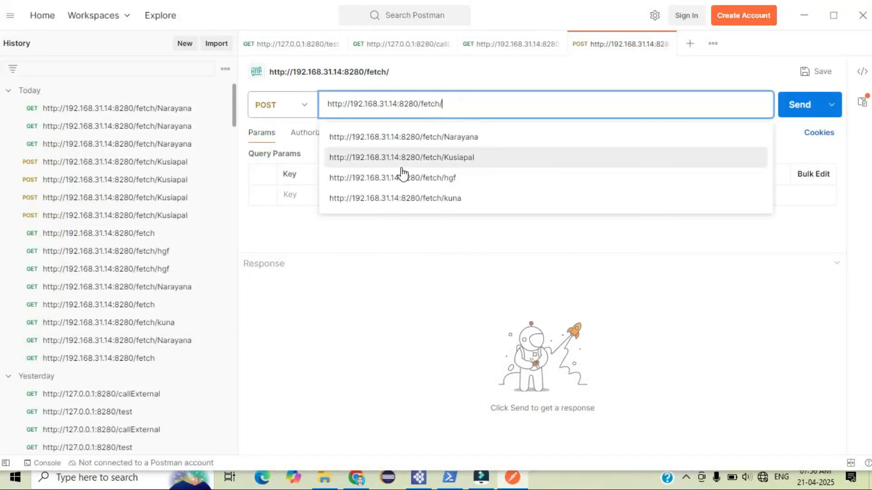
{"action": "left_click", "coordinate": [414, 156]}
{"action": "left_click", "coordinate": [808, 104]}
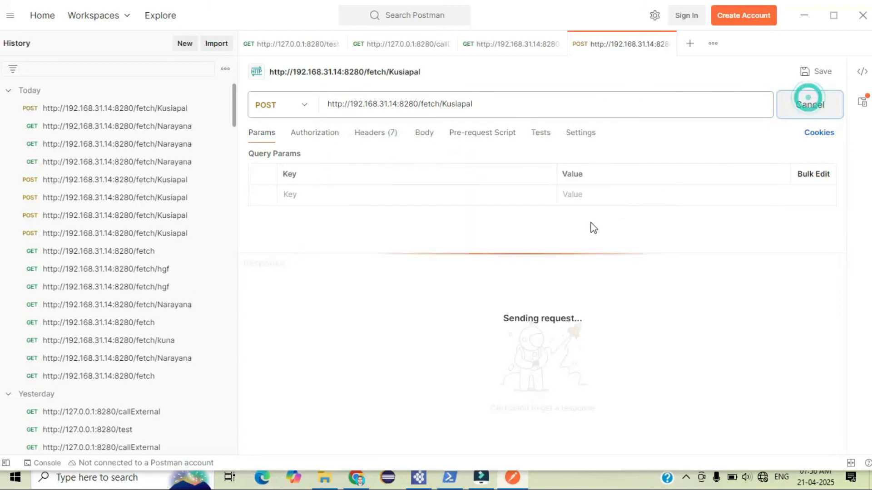
Examine the Post and District fields in the response body
{"action": "double_click", "coordinate": [319, 312]}
{"action": "double_click", "coordinate": [357, 313]}
{"action": "left_click", "coordinate": [327, 325]}
{"action": "double_click", "coordinate": [327, 325]}
{"action": "double_click", "coordinate": [361, 324]}
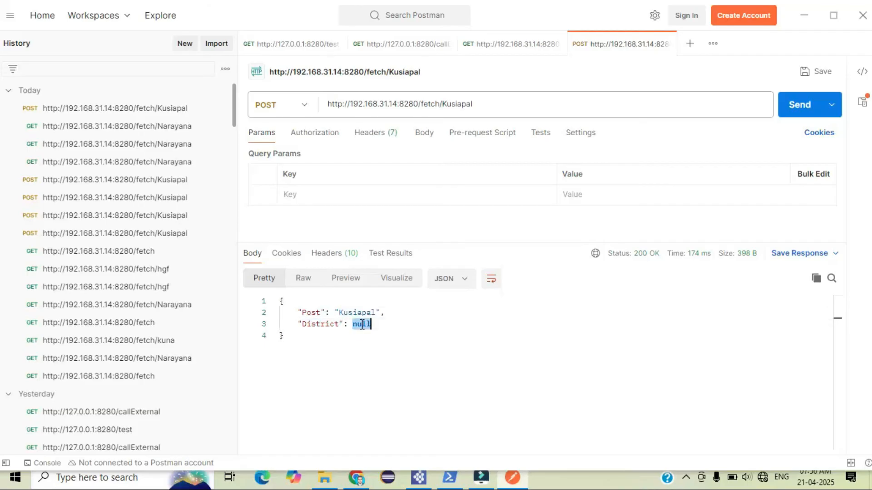
Set the request body type to raw JSON
{"action": "left_click", "coordinate": [427, 131]}
{"action": "left_click_drag", "start_coordinate": [467, 243], "coordinate": [461, 252]}
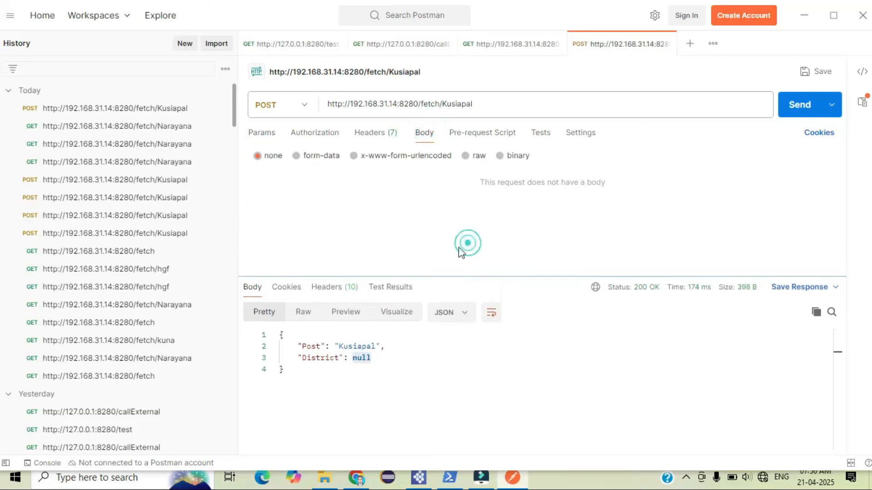
{"action": "left_click", "coordinate": [466, 157]}
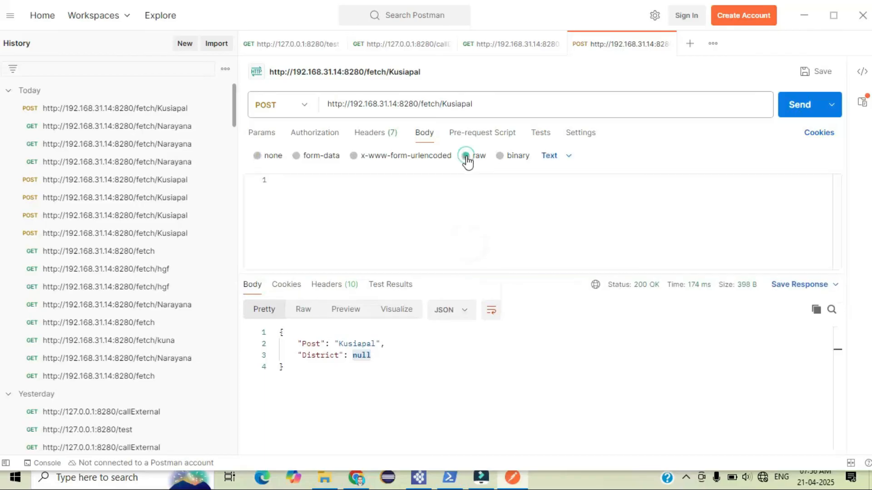
{"action": "left_click", "coordinate": [553, 167]}
{"action": "left_click", "coordinate": [561, 220]}
Enter {"District":"Kendrapara"} as the request body, beautify it and send the request
{"action": "double_click", "coordinate": [308, 355]}
{"action": "key", "text": "ctrl+c"}
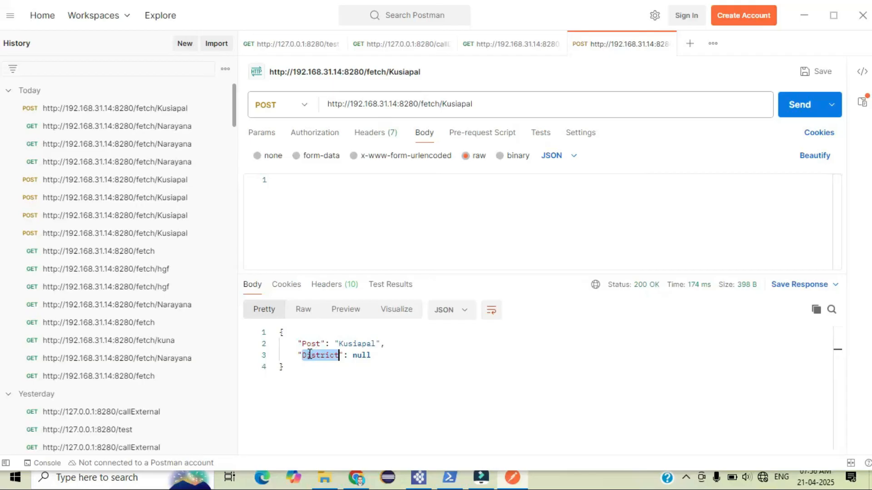
{"action": "left_click", "coordinate": [300, 207]}
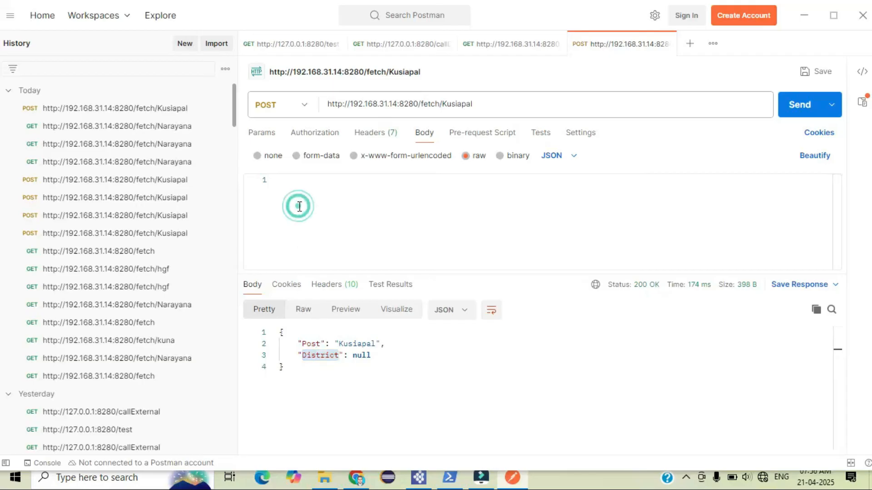
{"action": "key", "text": "ctrl+v"}
{"action": "key", "text": "ctrl+z"}
{"action": "type", "text": "{}"}
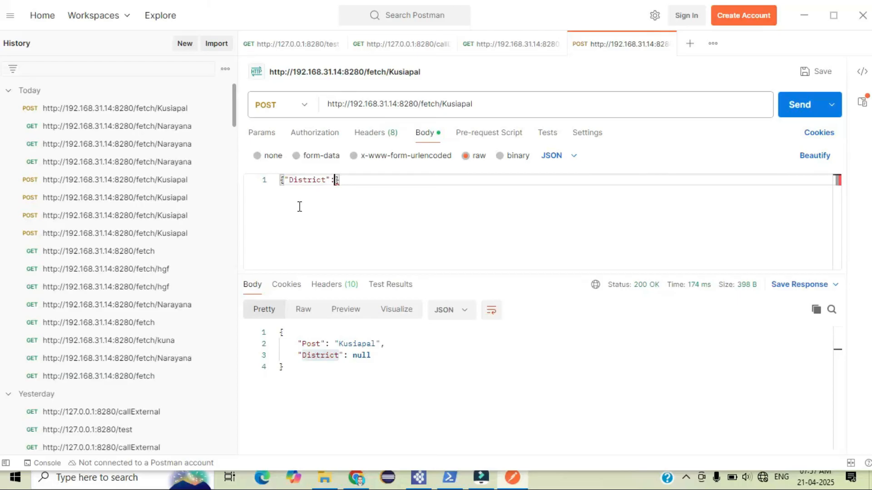
{"action": "key", "text": "Left"}
{"action": "type", "text": "Kendrapara"}
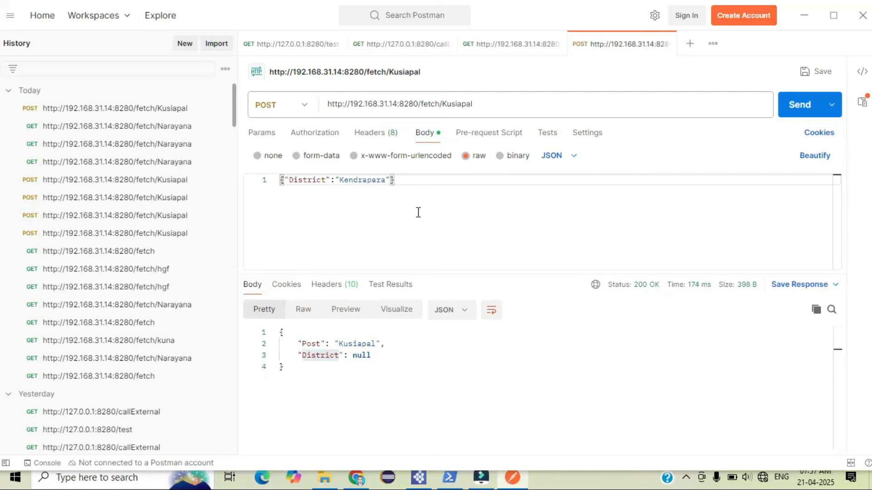
{"action": "left_click", "coordinate": [801, 157]}
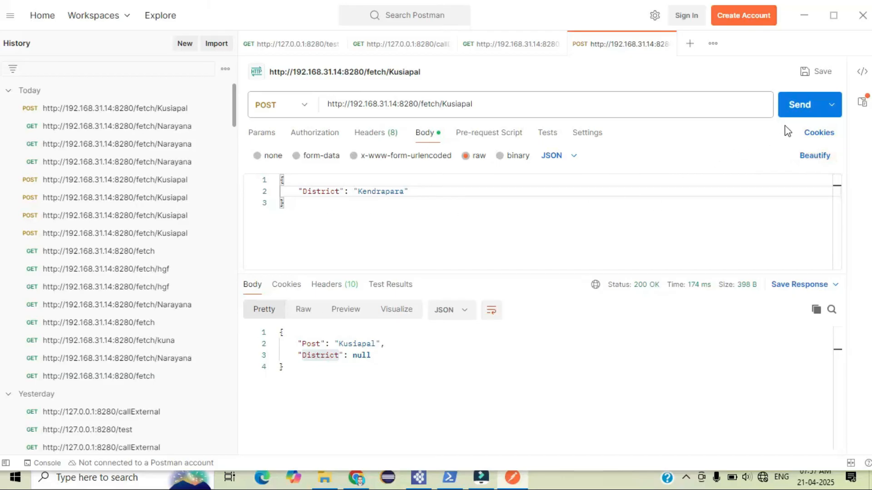
{"action": "left_click", "coordinate": [780, 111]}
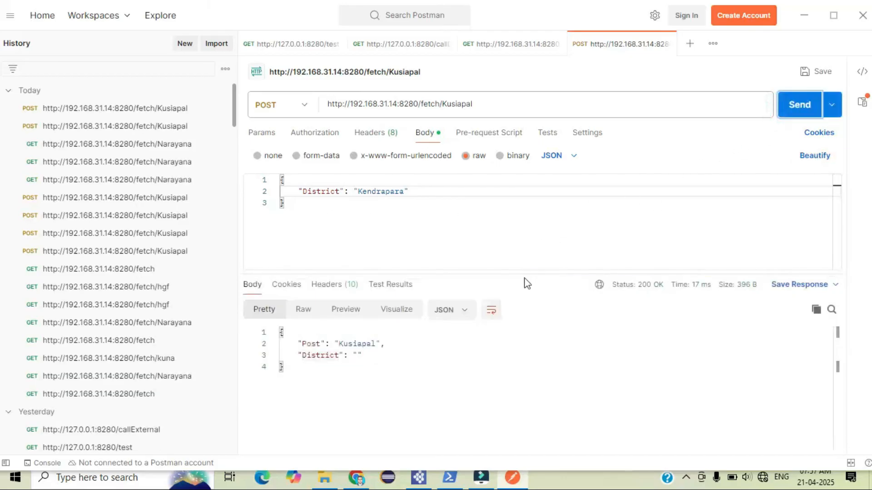
Inspect the response and the latest request payload in the server console log
{"action": "left_click_drag", "start_coordinate": [522, 273], "coordinate": [522, 237]}
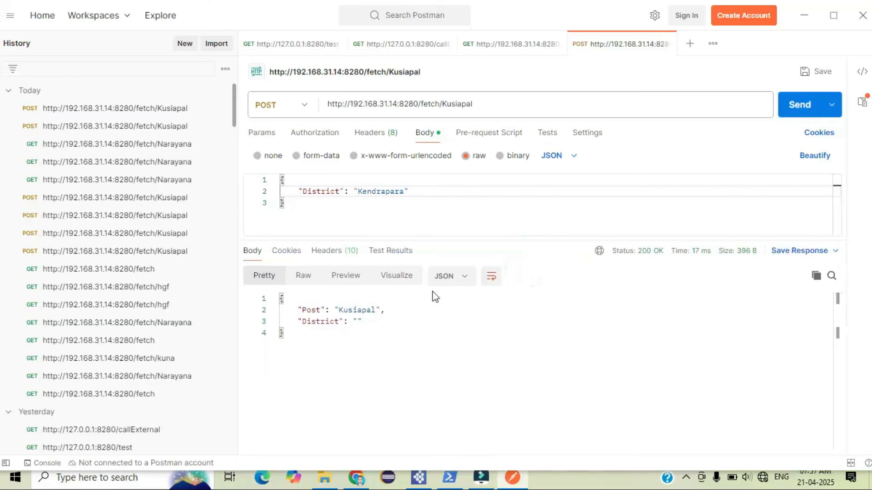
{"action": "left_click", "coordinate": [355, 321]}
{"action": "left_click", "coordinate": [367, 322]}
{"action": "left_click", "coordinate": [448, 478]}
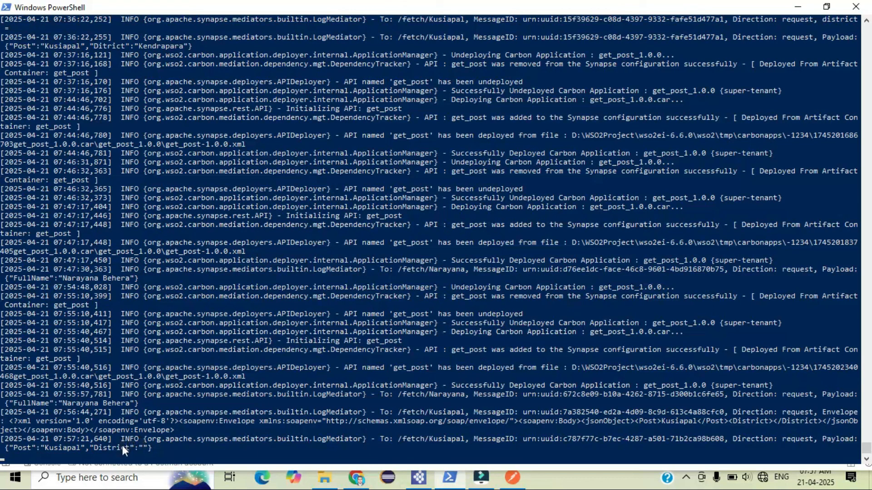
{"action": "left_click_drag", "start_coordinate": [149, 448], "coordinate": [89, 443]}
{"action": "left_click", "coordinate": [231, 421]}
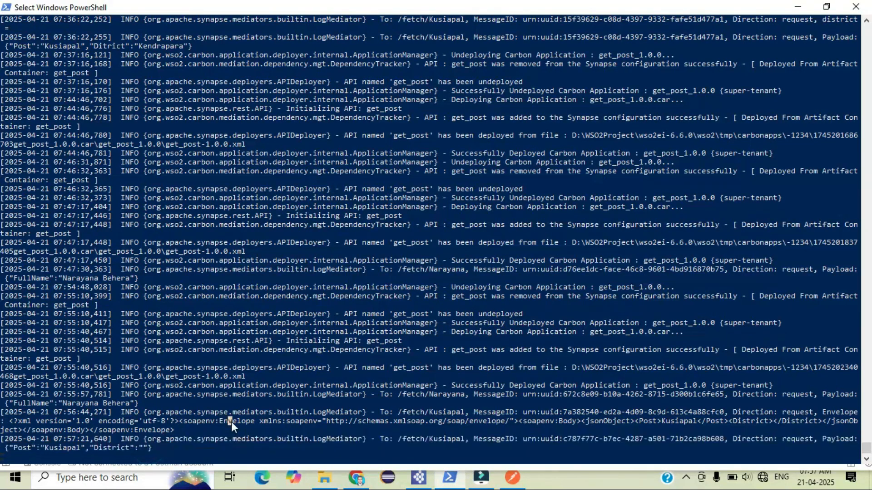
Compare the Property mediator's json-eval key in the source with the key in the request body
{"action": "left_click", "coordinate": [418, 478]}
{"action": "left_click", "coordinate": [439, 267]}
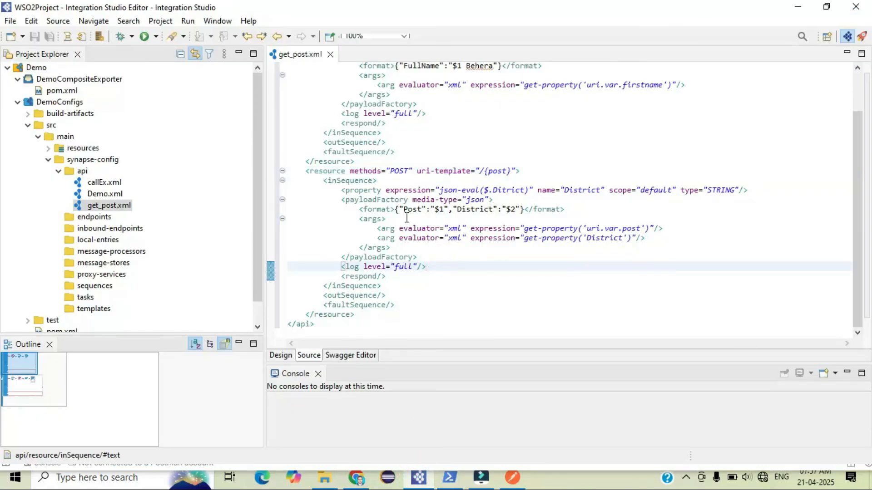
{"action": "left_click_drag", "start_coordinate": [343, 191], "coordinate": [484, 190]}
{"action": "left_click", "coordinate": [484, 190]}
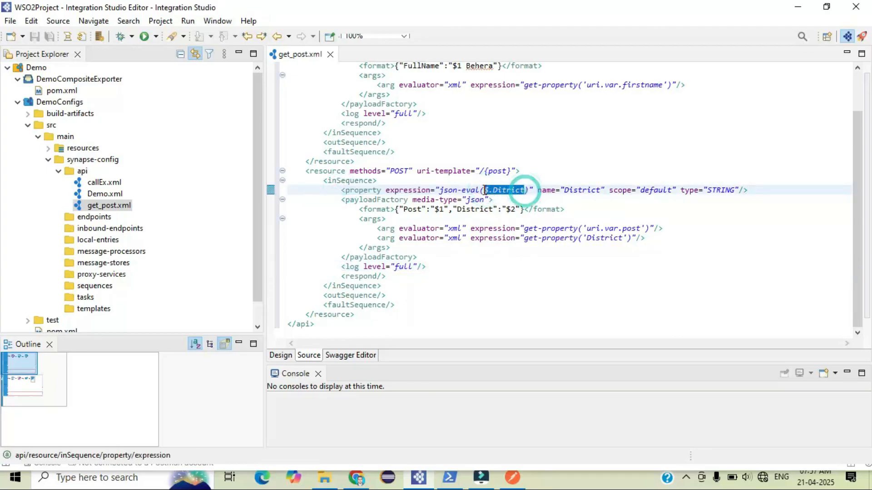
{"action": "left_click", "coordinate": [531, 209]}
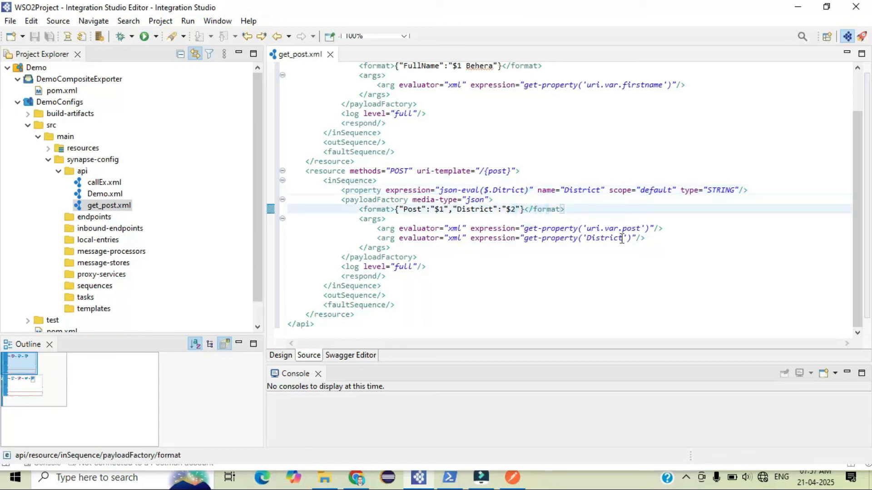
{"action": "left_click_drag", "start_coordinate": [526, 190], "coordinate": [493, 191]}
{"action": "key", "text": "ctrl+c"}
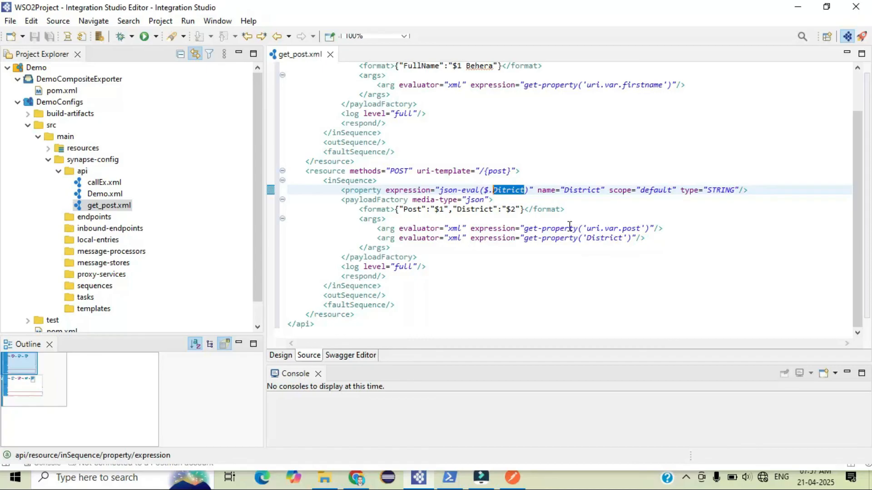
{"action": "left_click", "coordinate": [513, 478]}
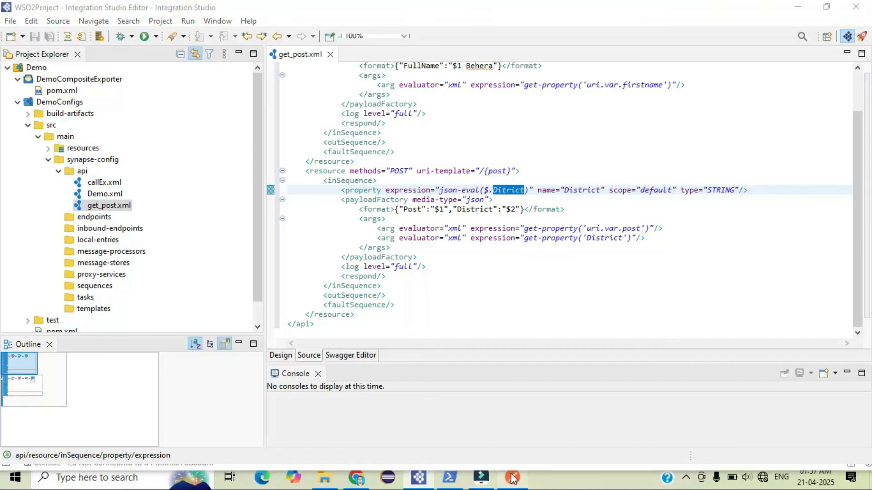
{"action": "double_click", "coordinate": [325, 322]}
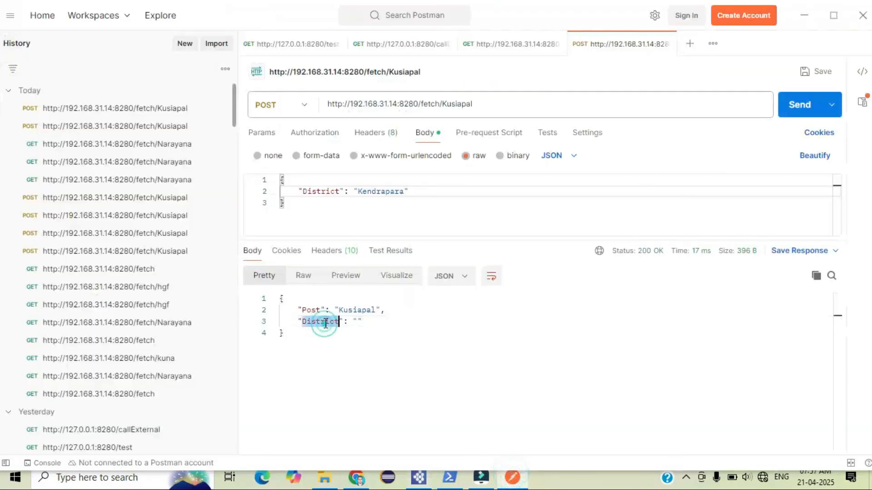
{"action": "left_click", "coordinate": [335, 203]}
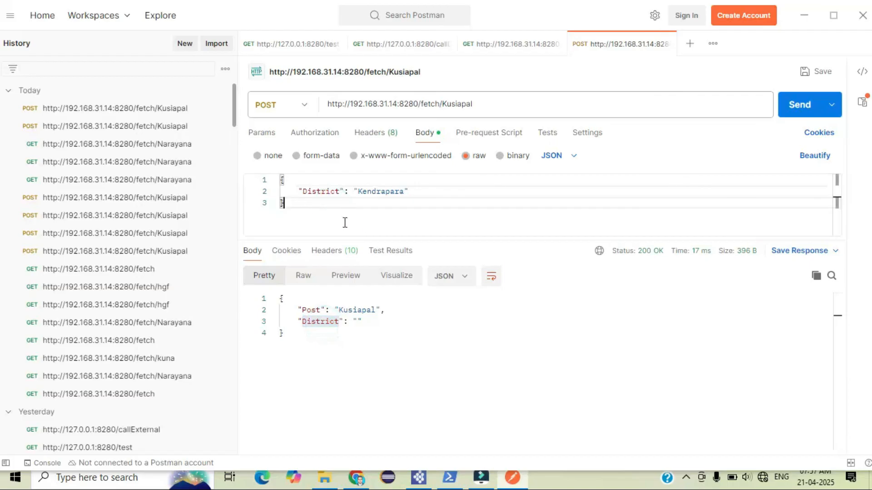
Replace the body's key with Ditrict copied from the Property expression and resend the POST request
{"action": "left_click", "coordinate": [524, 473]}
{"action": "left_click", "coordinate": [489, 255]}
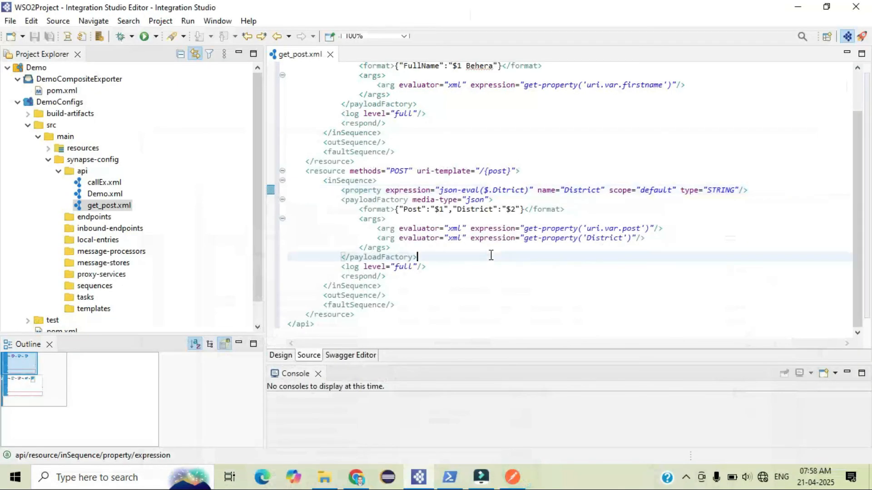
{"action": "double_click", "coordinate": [509, 190]}
{"action": "left_click", "coordinate": [508, 190]}
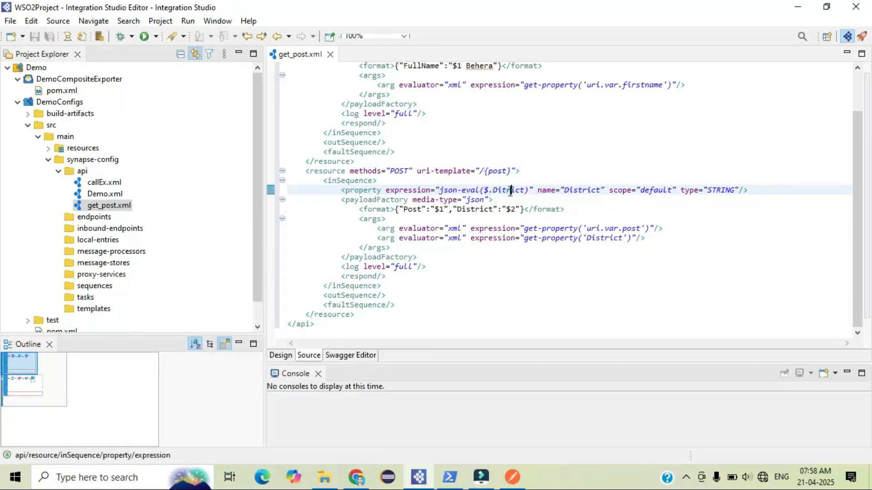
{"action": "double_click", "coordinate": [524, 190]}
{"action": "left_click", "coordinate": [512, 477]}
{"action": "double_click", "coordinate": [323, 191]}
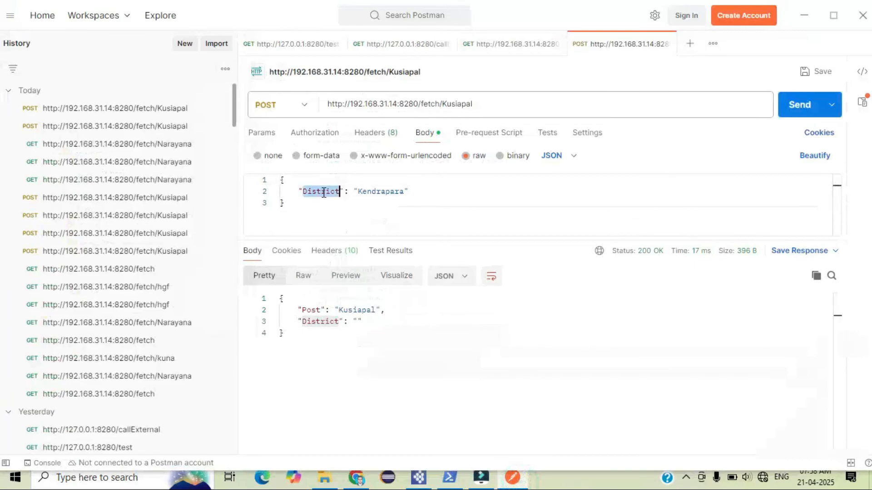
{"action": "key", "text": "ctrl+v"}
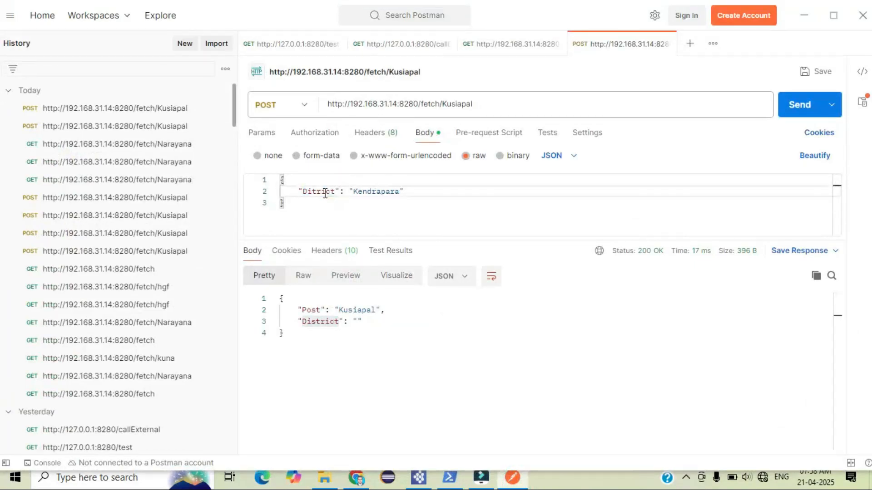
{"action": "left_click", "coordinate": [782, 114]}
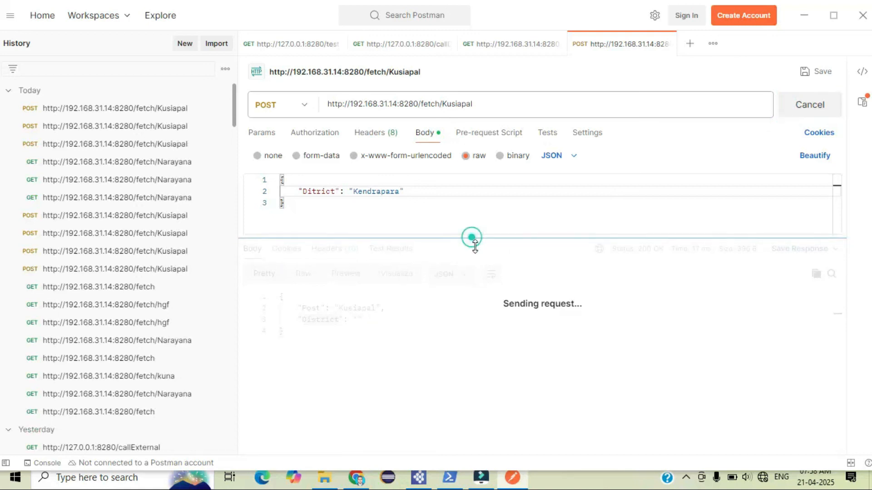
Check the District value in the latest request payload of the server log and in the Postman response
{"action": "left_click_drag", "start_coordinate": [471, 239], "coordinate": [478, 252]}
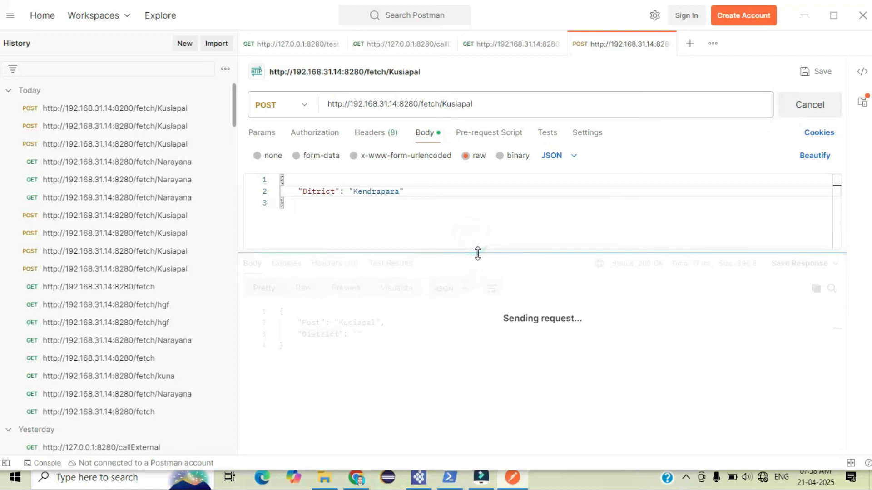
{"action": "left_click", "coordinate": [451, 477]}
{"action": "key", "text": "Return"}
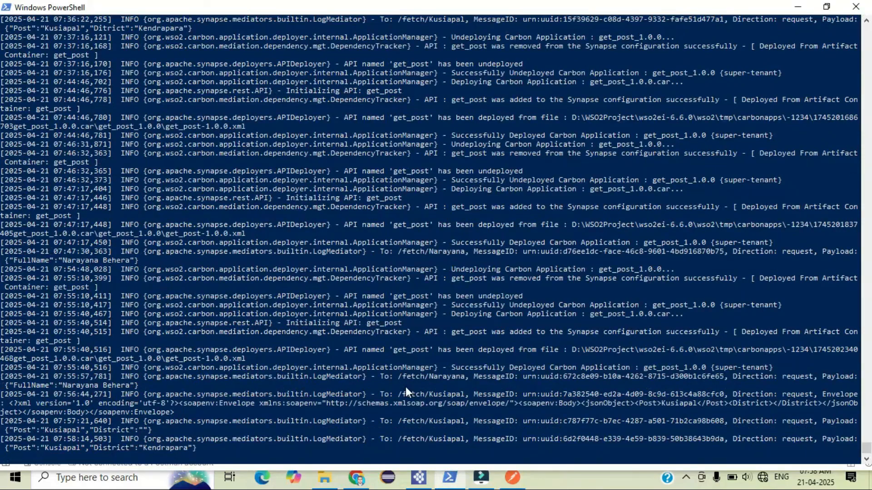
{"action": "double_click", "coordinate": [183, 447]}
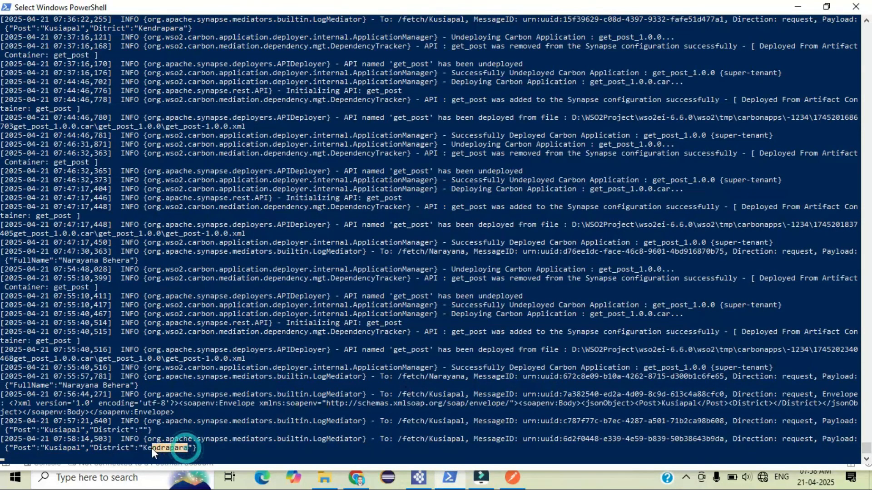
{"action": "left_click", "coordinate": [511, 476]}
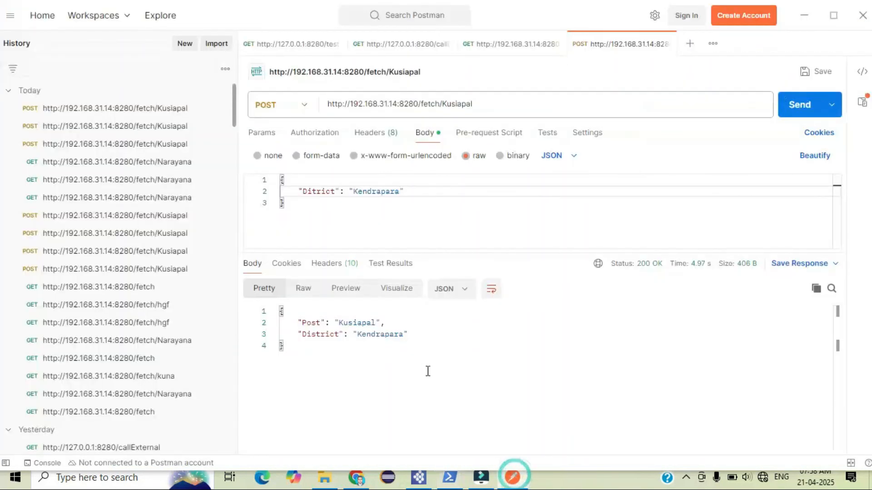
{"action": "double_click", "coordinate": [395, 335]}
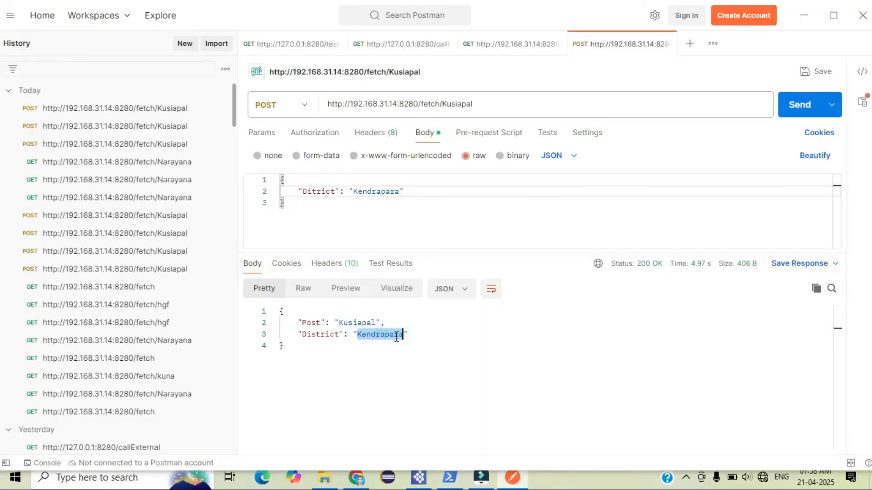
{"action": "double_click", "coordinate": [322, 191]}
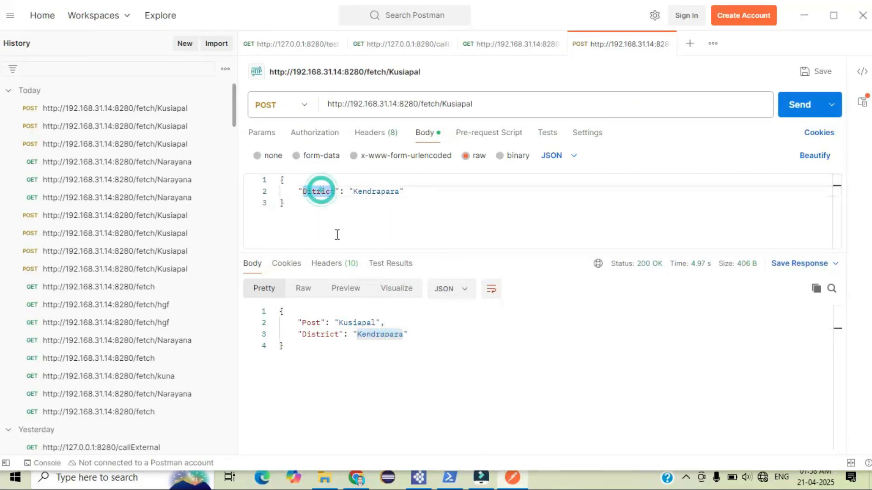
Review the Property mediator's json-eval expression and the PayloadFactory arguments in the get_post API source
{"action": "left_click", "coordinate": [426, 478]}
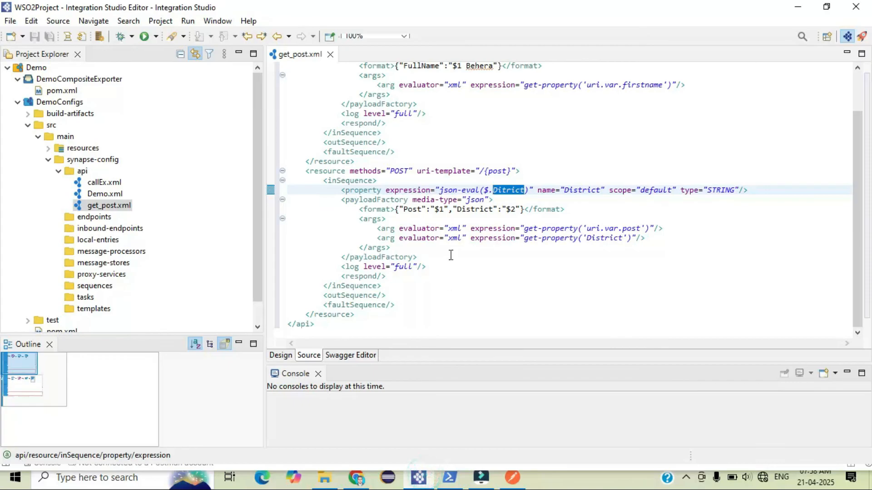
{"action": "left_click", "coordinate": [493, 190]}
{"action": "left_click_drag", "start_coordinate": [493, 190], "coordinate": [526, 190]}
{"action": "scroll", "coordinate": [495, 219], "scroll_direction": "up", "scroll_amount": 2}
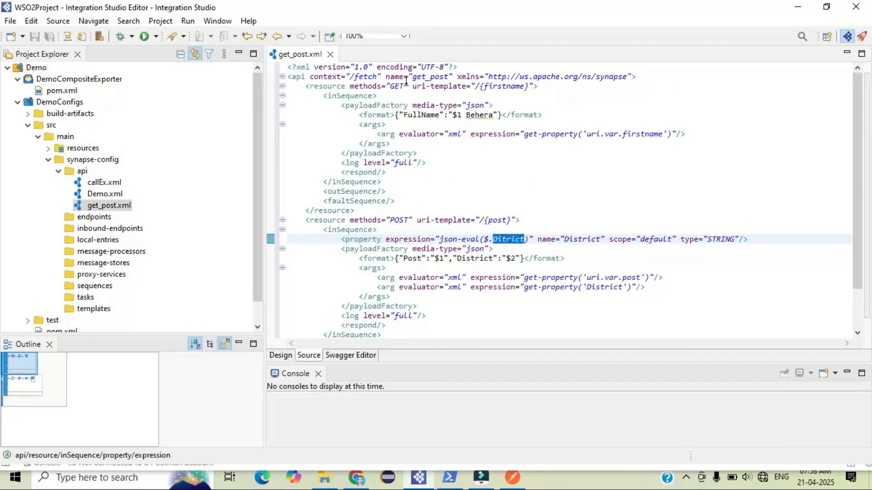
{"action": "left_click", "coordinate": [512, 267]}
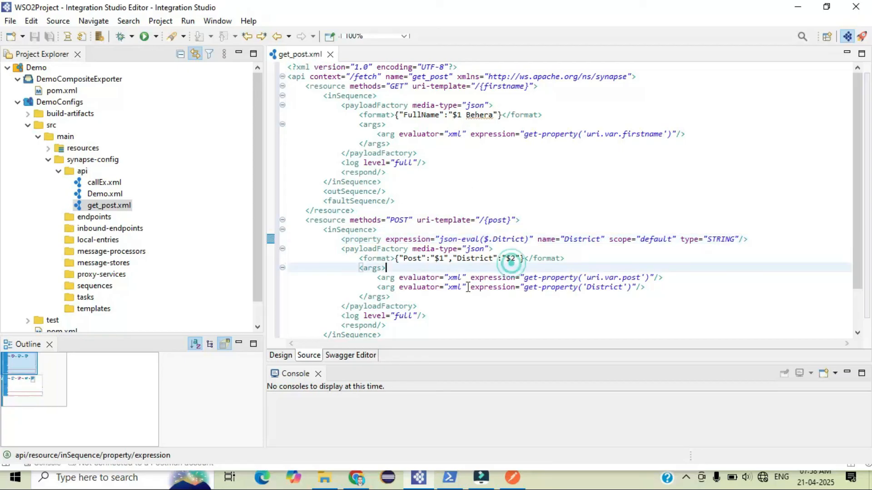
Switch to the browser and scroll through the Show Beyond Doubt YouTube channel's videos page
{"action": "left_click", "coordinate": [357, 479]}
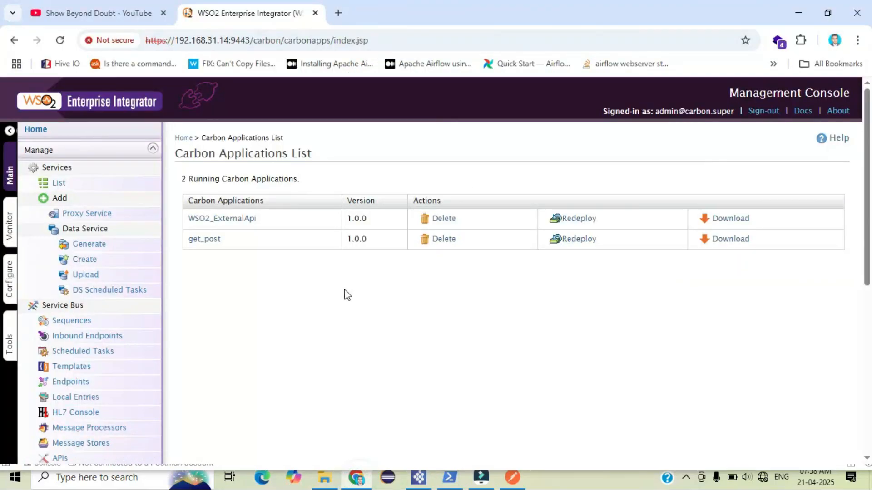
{"action": "left_click", "coordinate": [99, 8]}
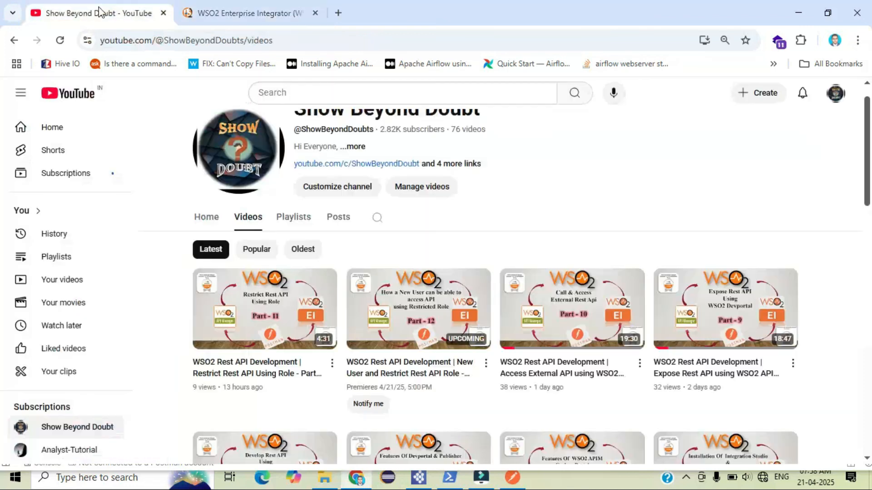
{"action": "scroll", "coordinate": [2, 186], "scroll_direction": "up", "scroll_amount": 1}
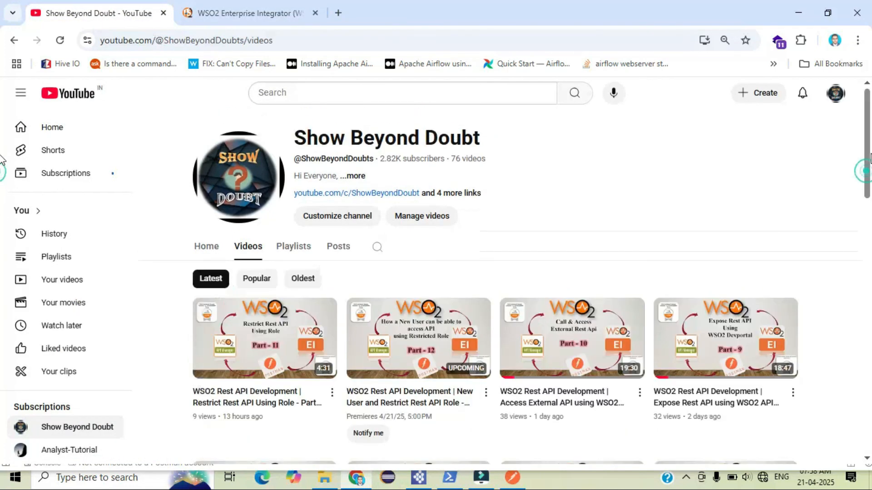
{"action": "left_click_drag", "start_coordinate": [870, 153], "coordinate": [870, 243]}
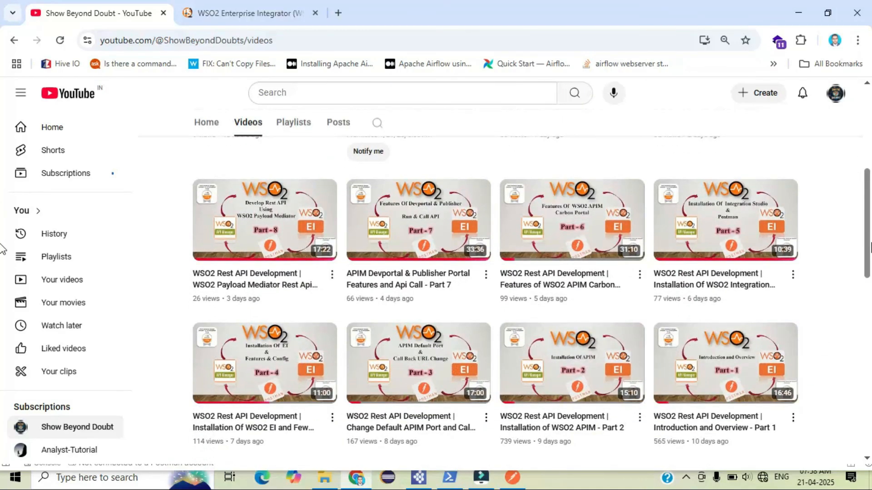
{"action": "left_click_drag", "start_coordinate": [870, 248], "coordinate": [870, 169]}
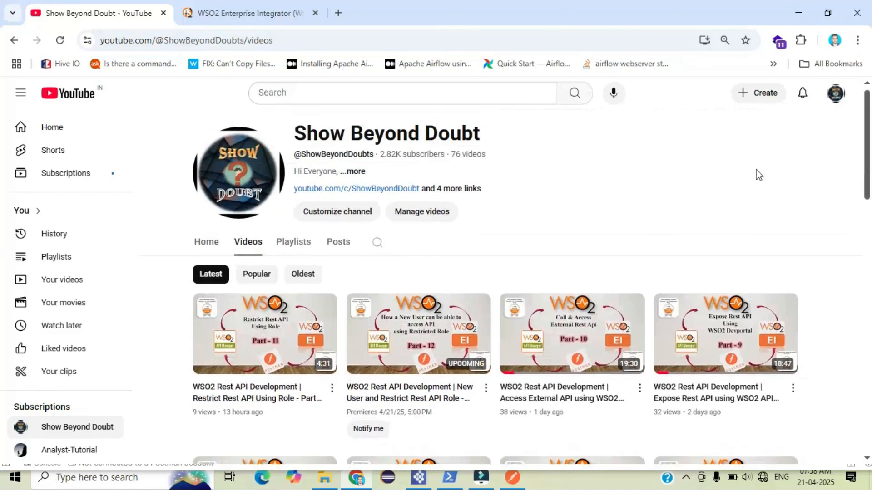